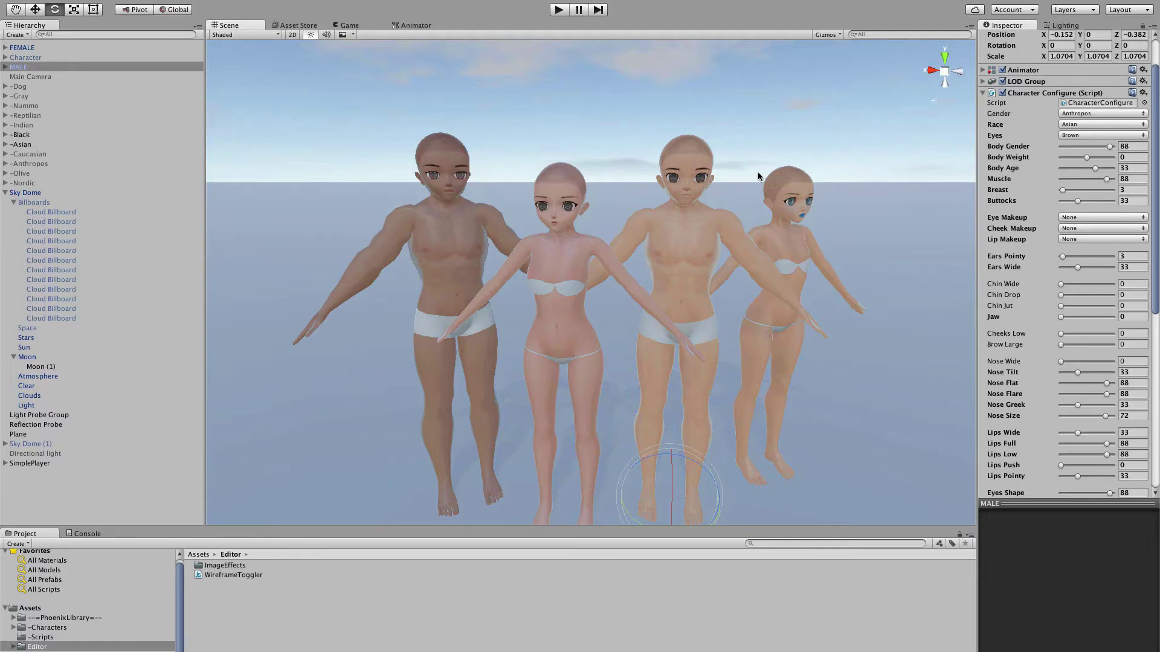
Preview the Black, Caucasian, Indian and Nephilim races on the MALE character and return its Race to Asian
scroll(705, 194, "up", 2)
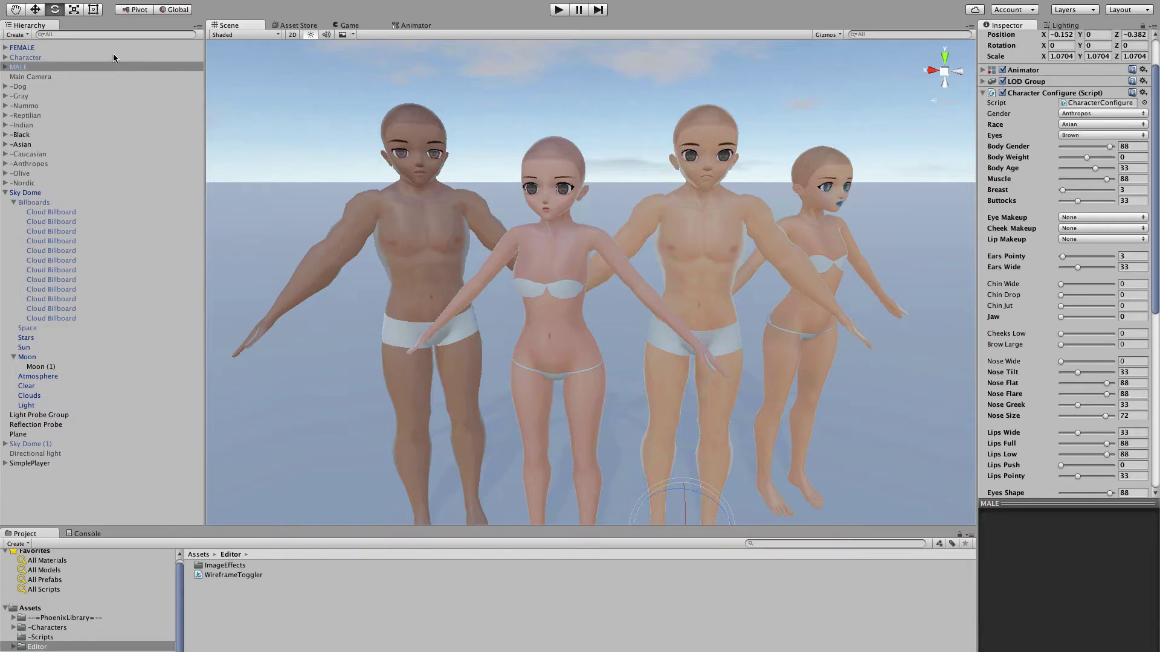
scroll(1019, 191, "up", 2)
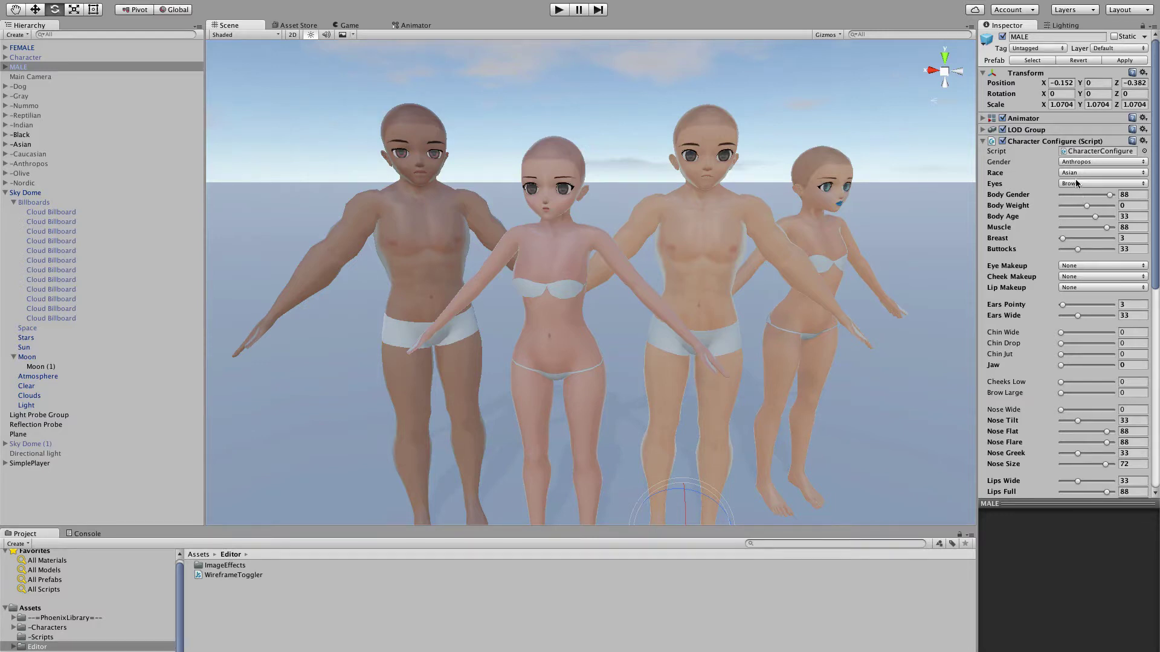
scroll(875, 159, "up", 5)
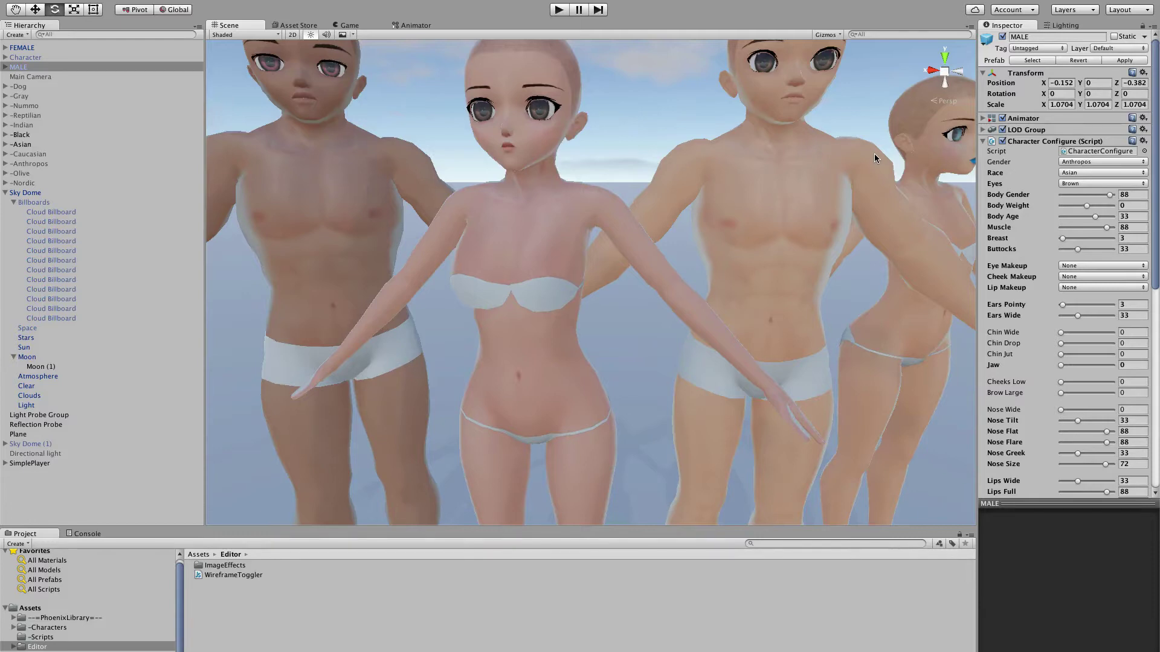
left_click_drag(877, 155, 733, 266, "alt")
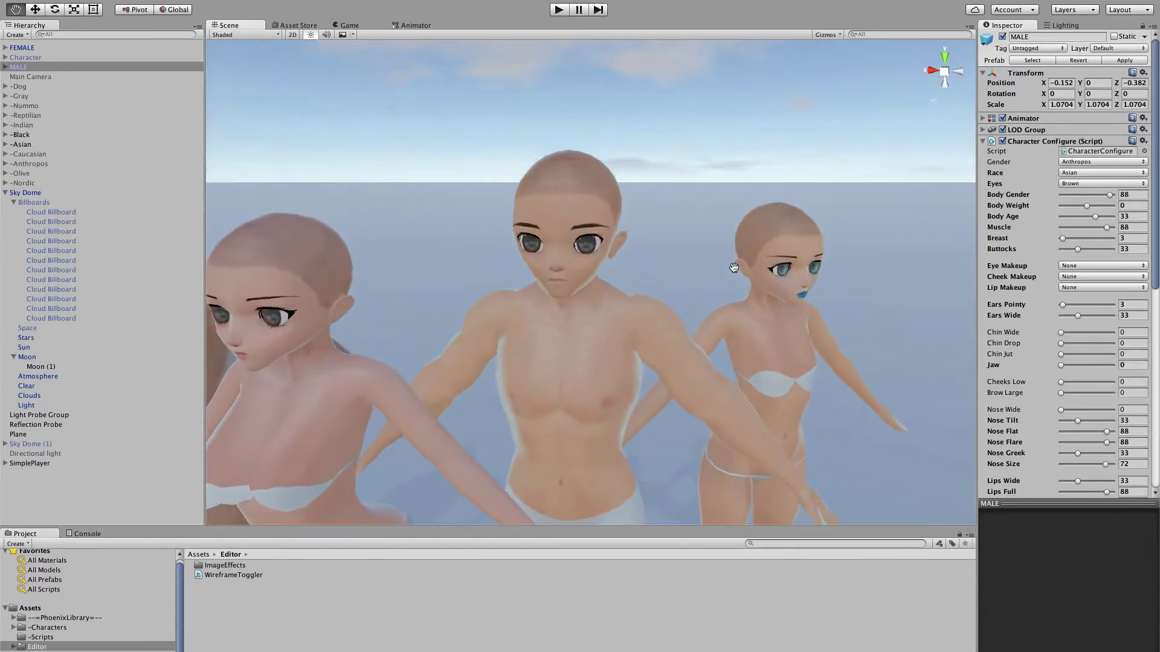
scroll(733, 266, "up", 5)
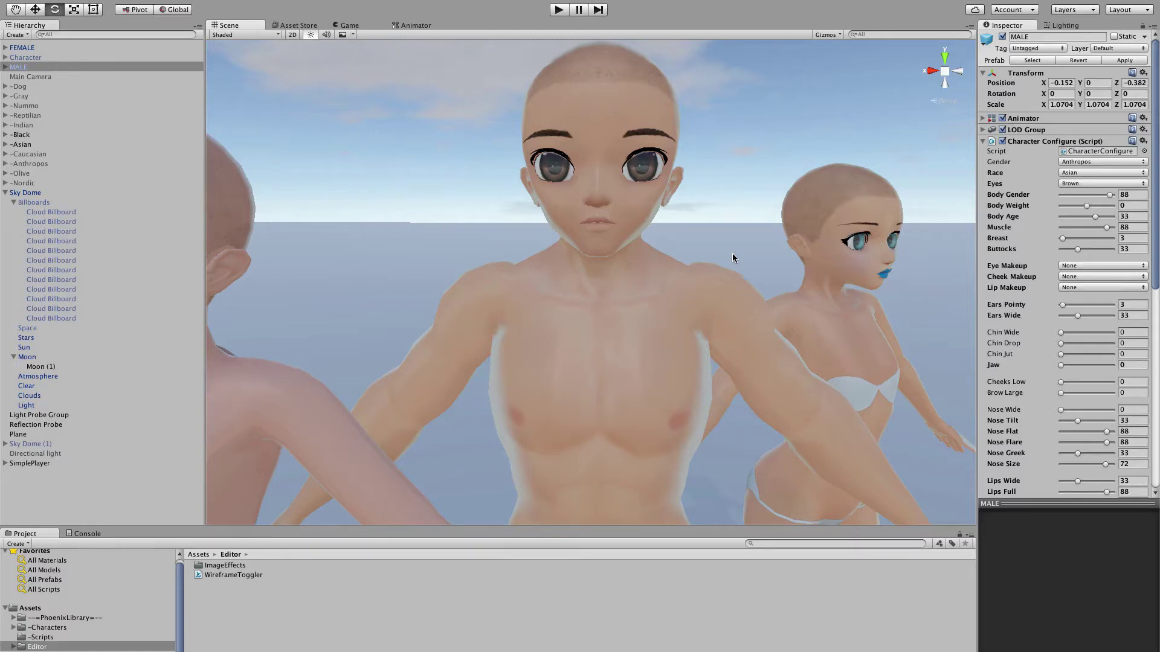
left_click(1081, 174)
left_click(1082, 181)
left_click(1082, 175)
left_click(1082, 182)
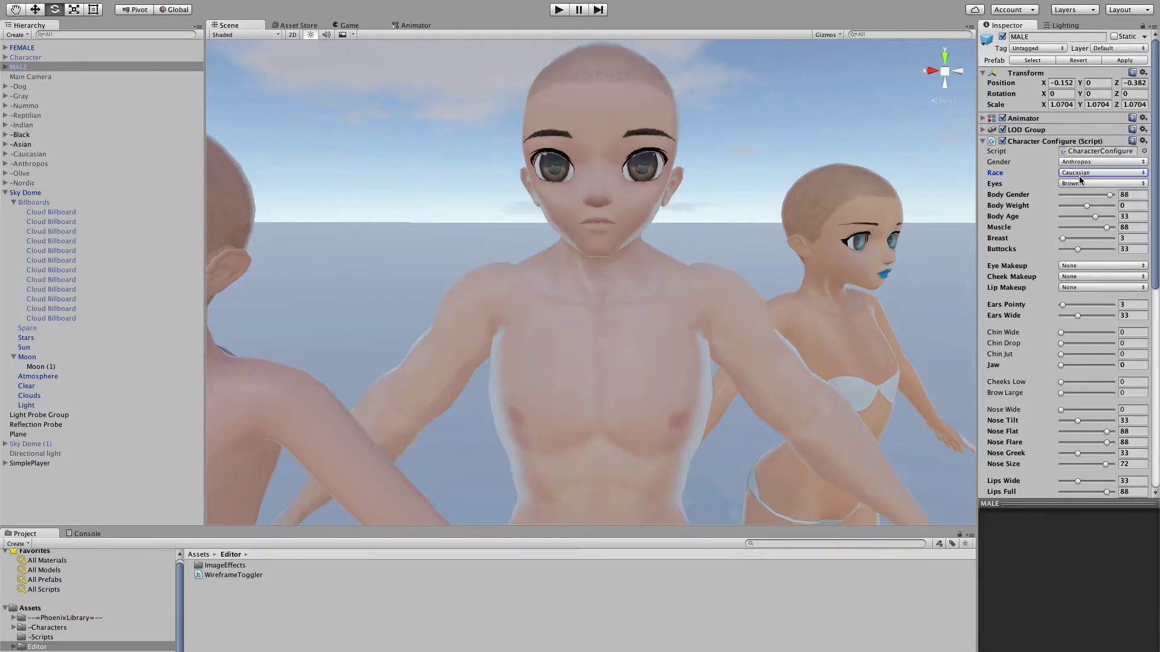
left_click(1077, 174)
left_click(1079, 183)
left_click(1078, 175)
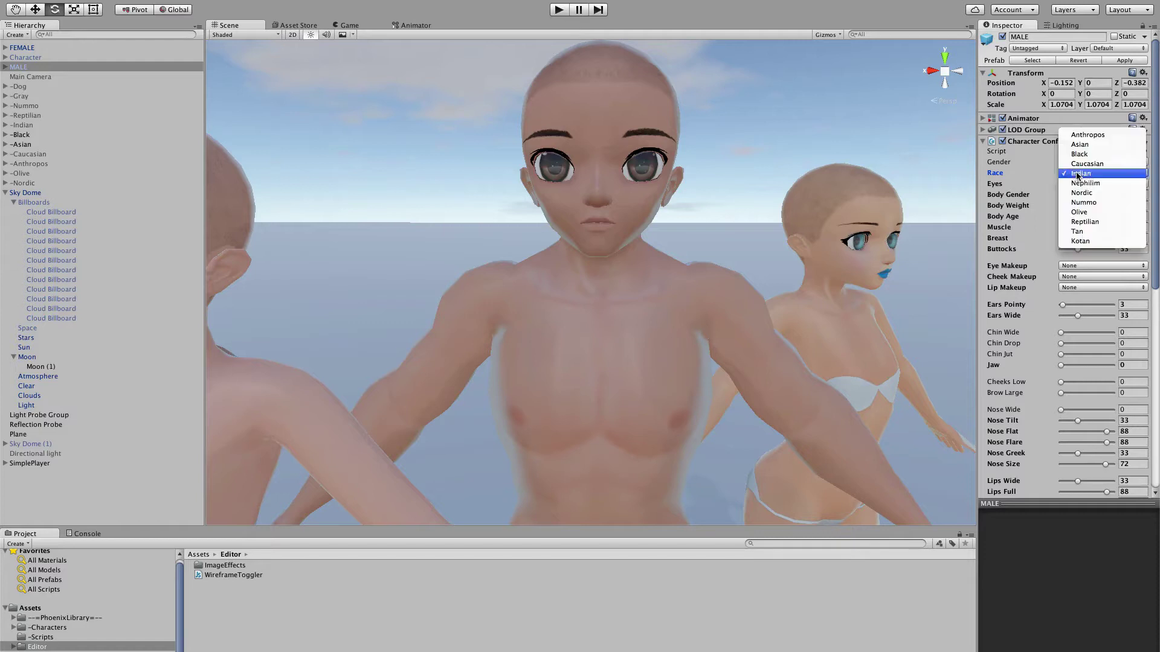
left_click(1077, 183)
left_click(1084, 173)
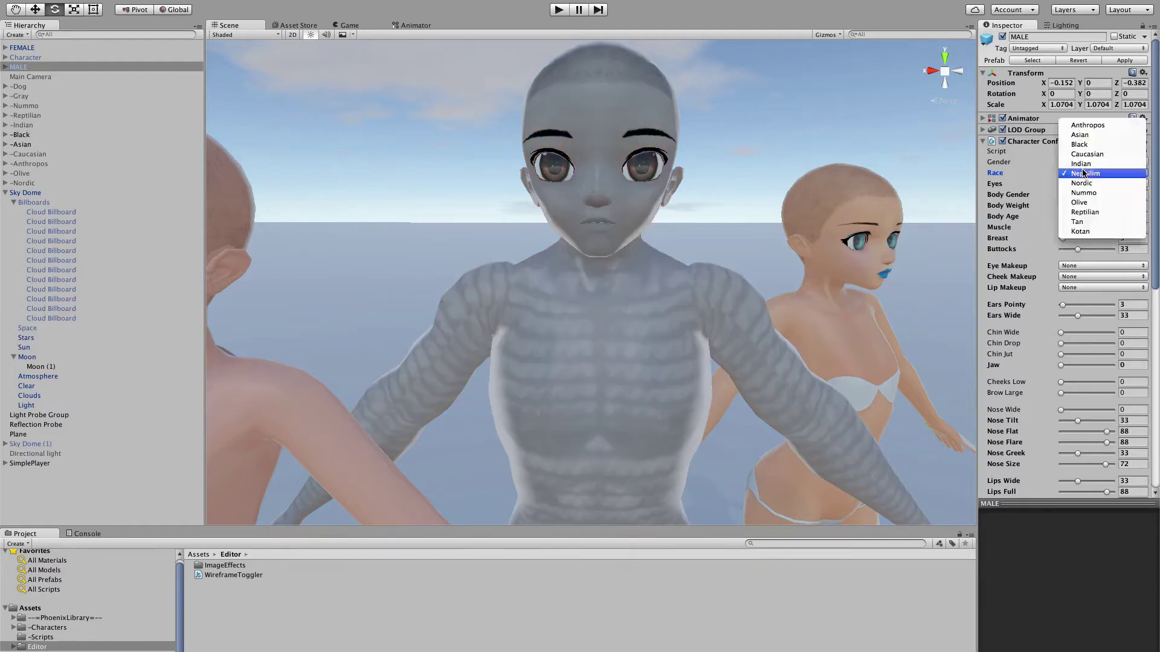
left_click(1080, 135)
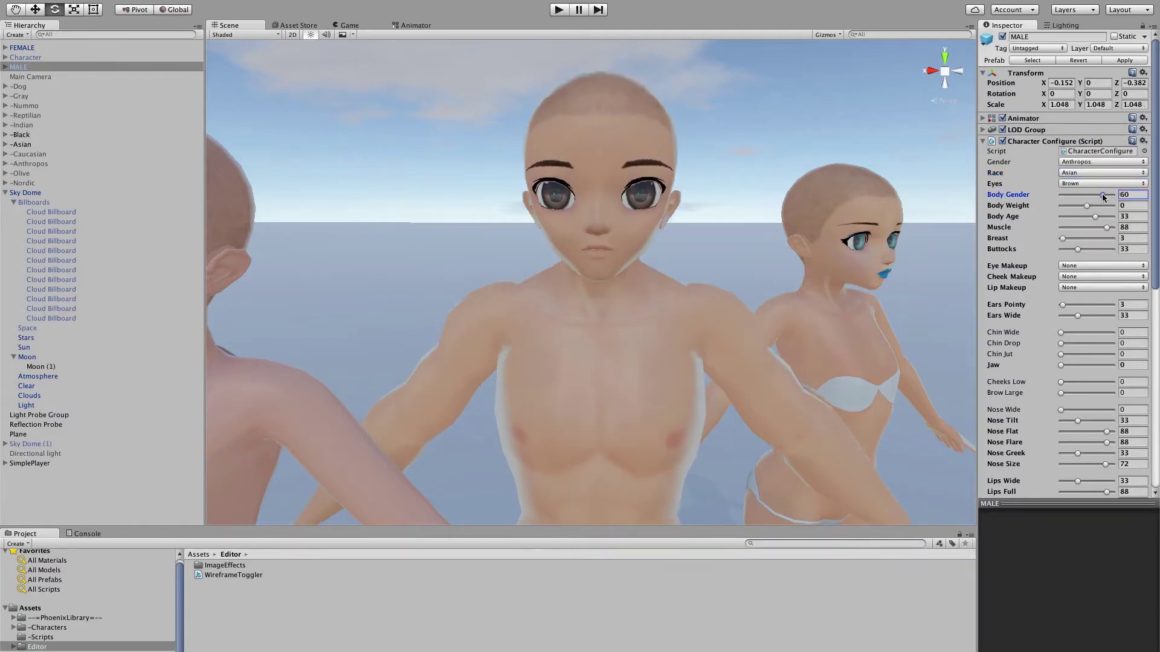
Lower the MALE character's Body Gender to -100 and compare it with the other characters
left_click_drag(1102, 193, 1051, 194)
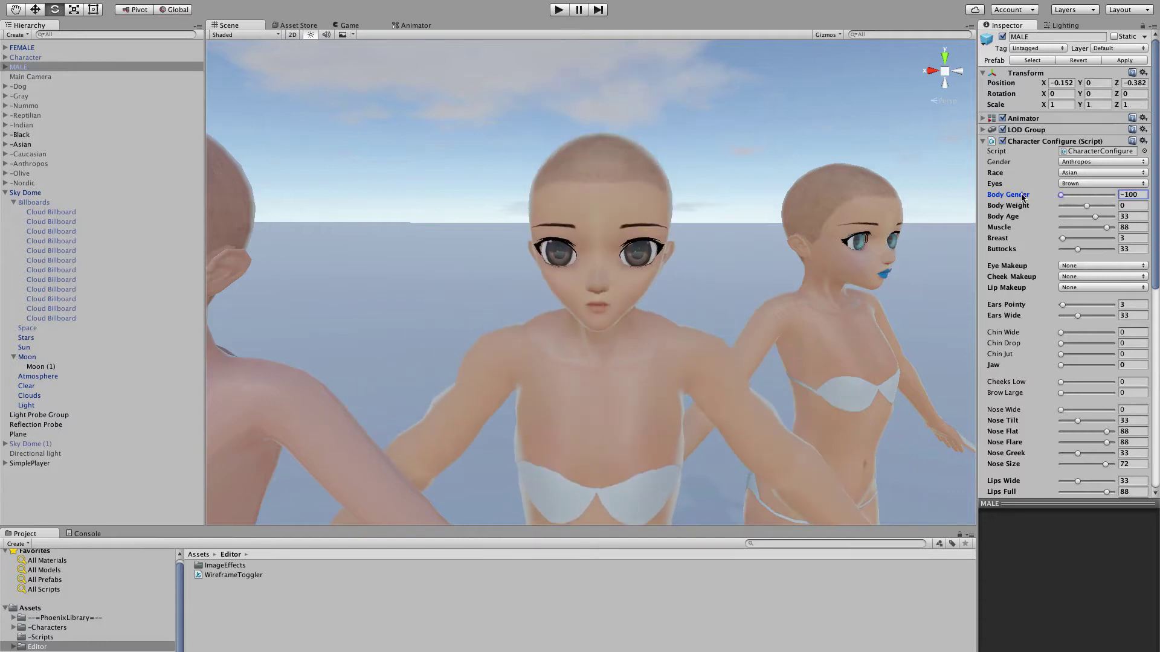
scroll(900, 248, "down", 6)
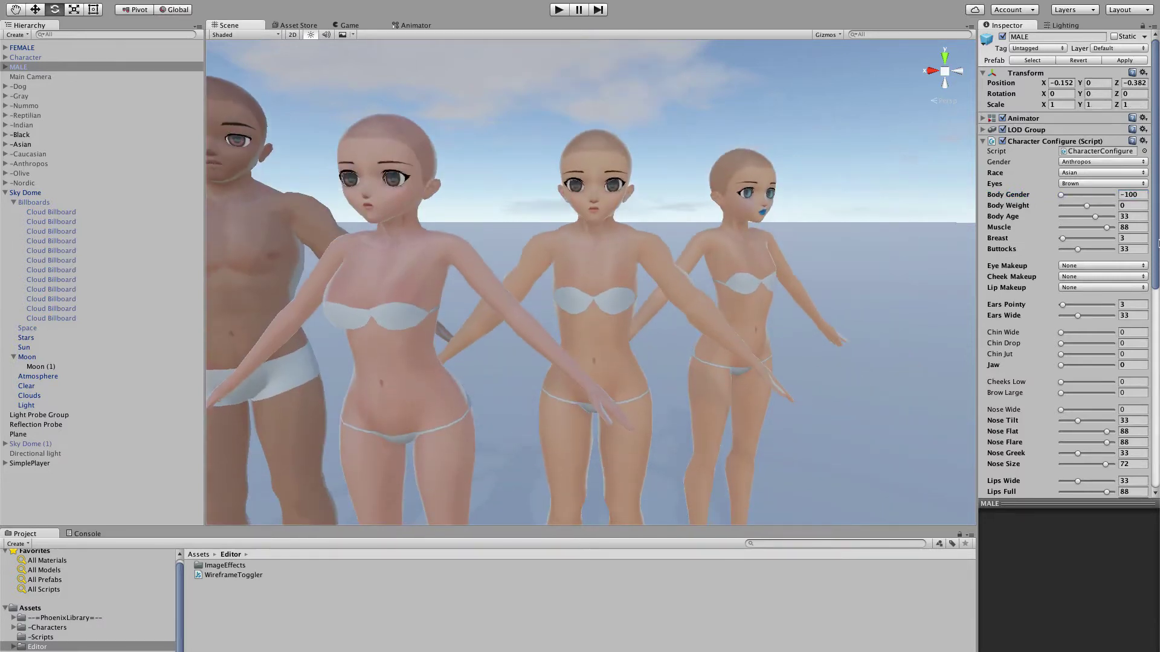
Reset the MALE character's Muscle, Breast, Buttocks, Body Age and Body Gender values to 0
left_click_drag(1106, 228, 1035, 248)
left_click(1133, 217)
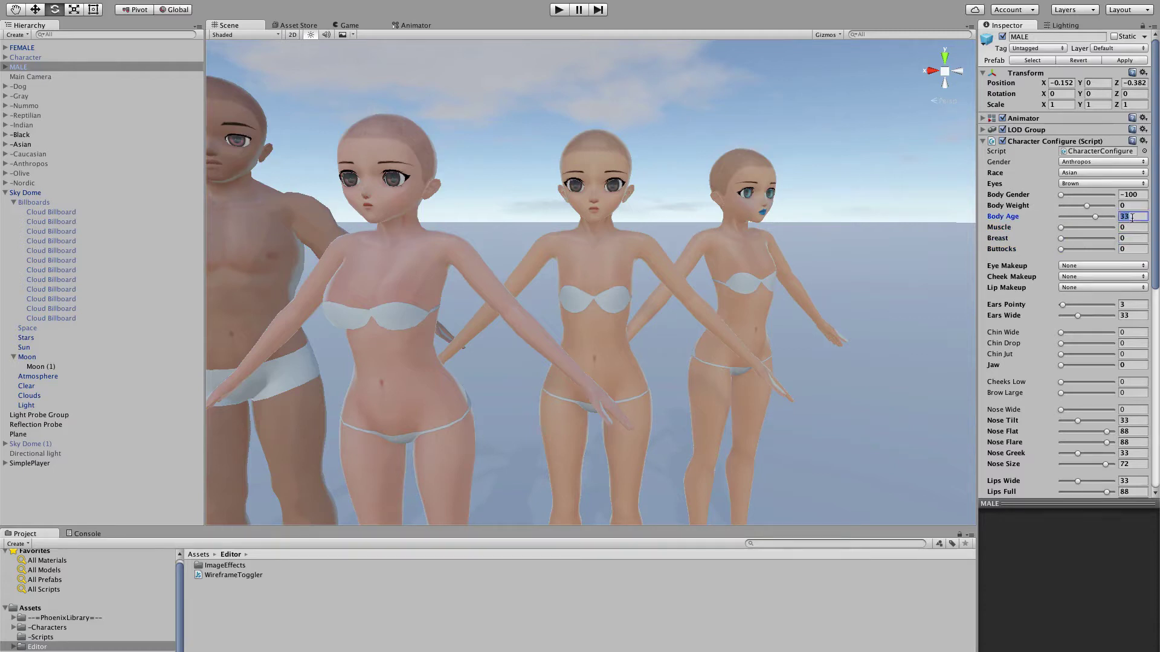
type("0")
left_click(1131, 195)
type("0")
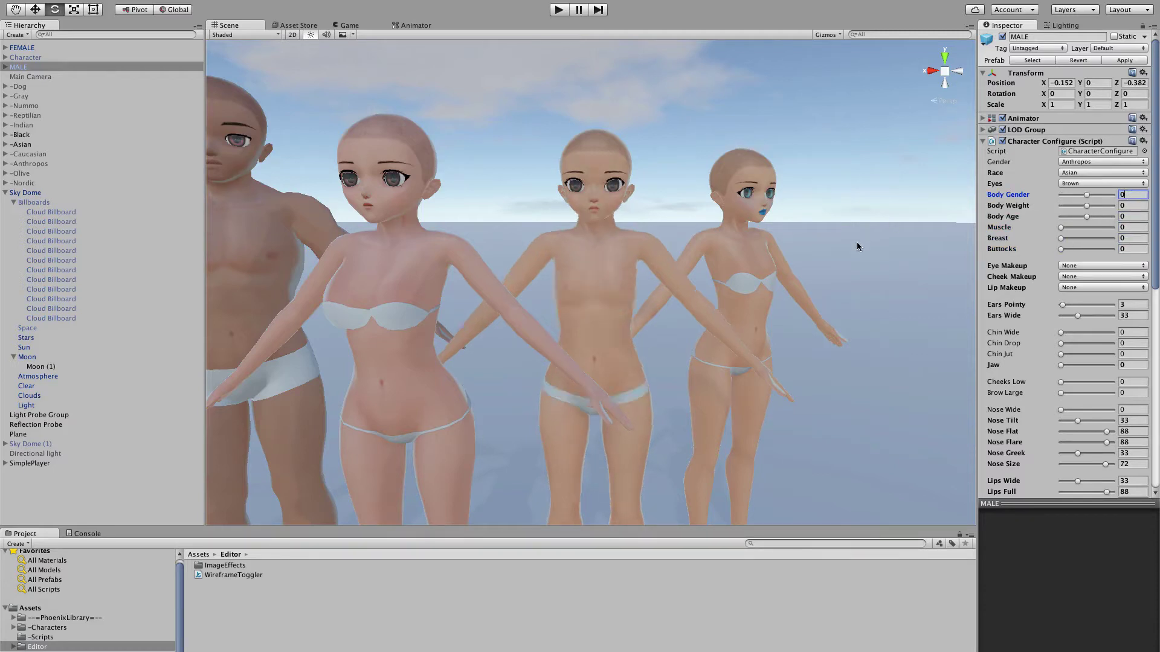
Set the MALE character's Ears Pointy and Ears Wide values to 0
scroll(857, 241, "up", 3)
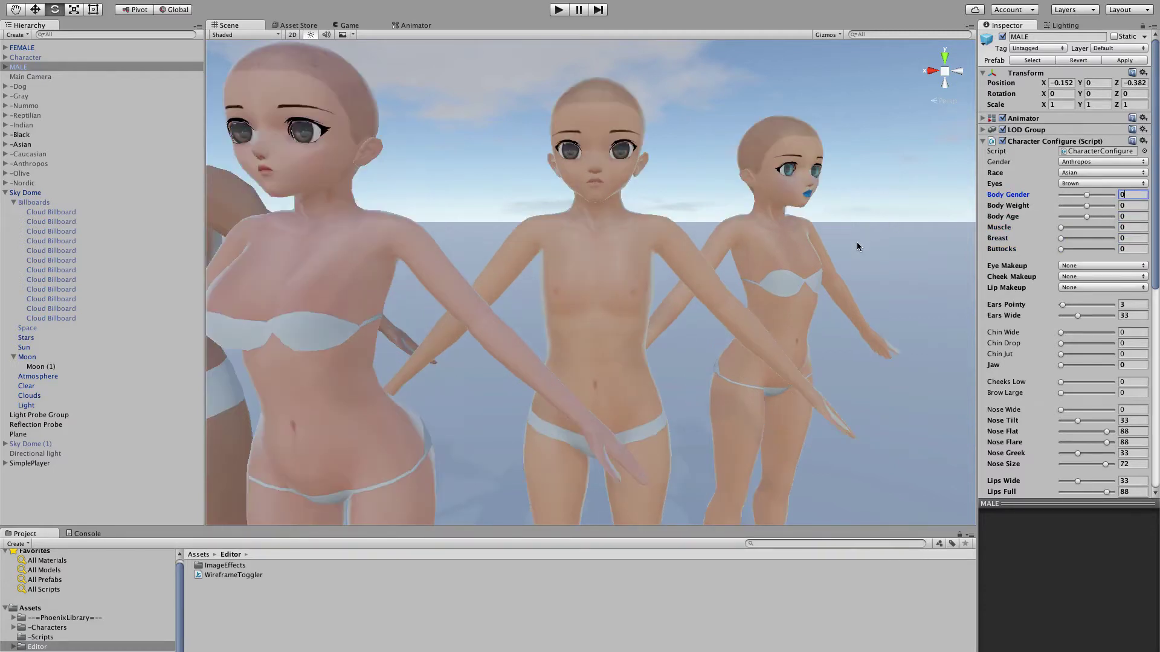
left_click(1126, 305)
type("0")
left_click(1133, 316)
type("0")
Set the MALE character's Nose Tilt, Nose Flat, Nose Flare, Nose Greek and Nose Size values to 0
scroll(1133, 318, "down", 5)
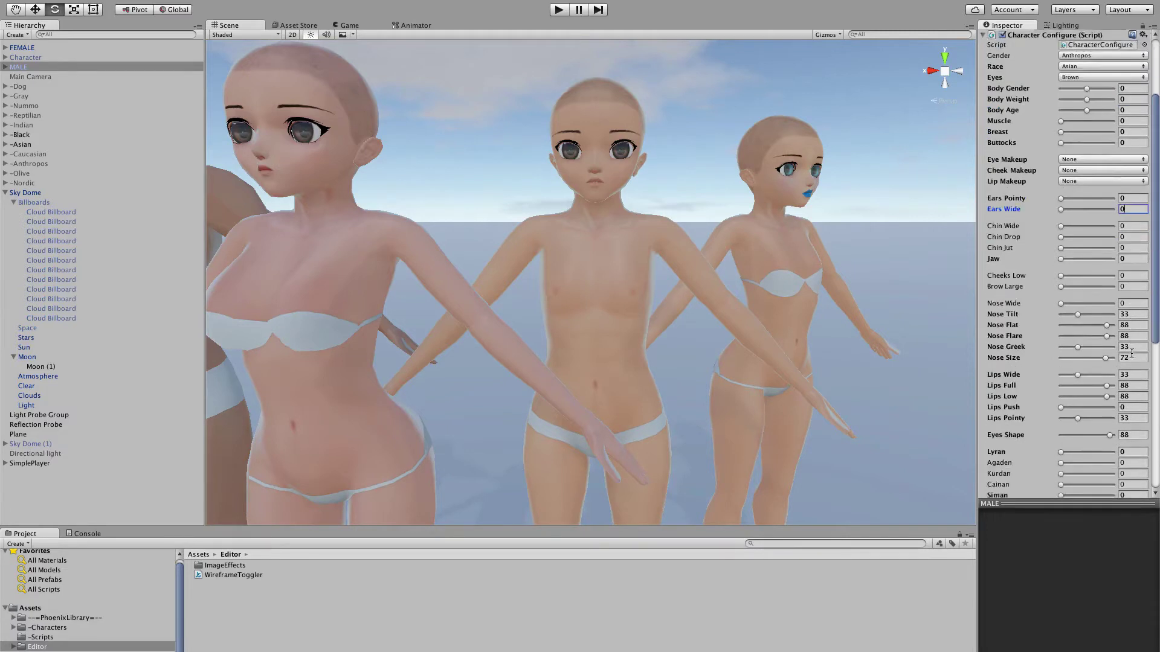
left_click(1131, 291)
type("0")
left_click(1131, 301)
type("0")
left_click(1131, 312)
type("0")
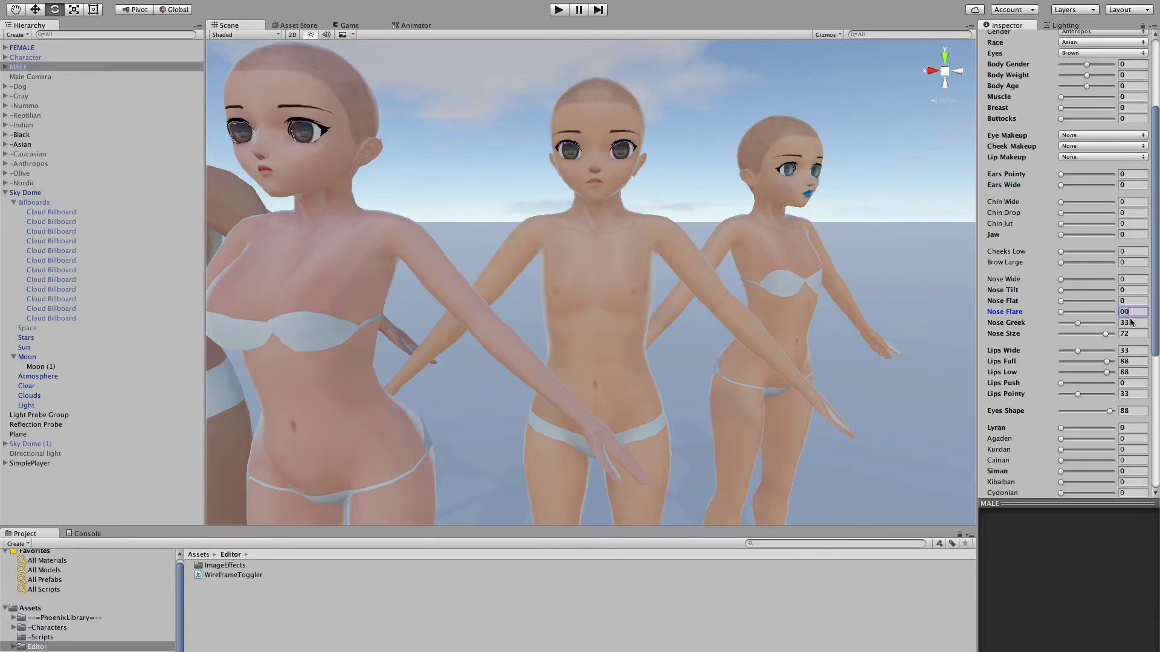
left_click(1131, 322)
type("0")
left_click(1131, 333)
type("0")
Set the MALE character's Lips Wide, Lips Full, Lips Low, Lips Pointy and Eyes Shape values to 0
left_click(1134, 351)
type("0")
left_click(1133, 361)
type("0")
left_click(1132, 372)
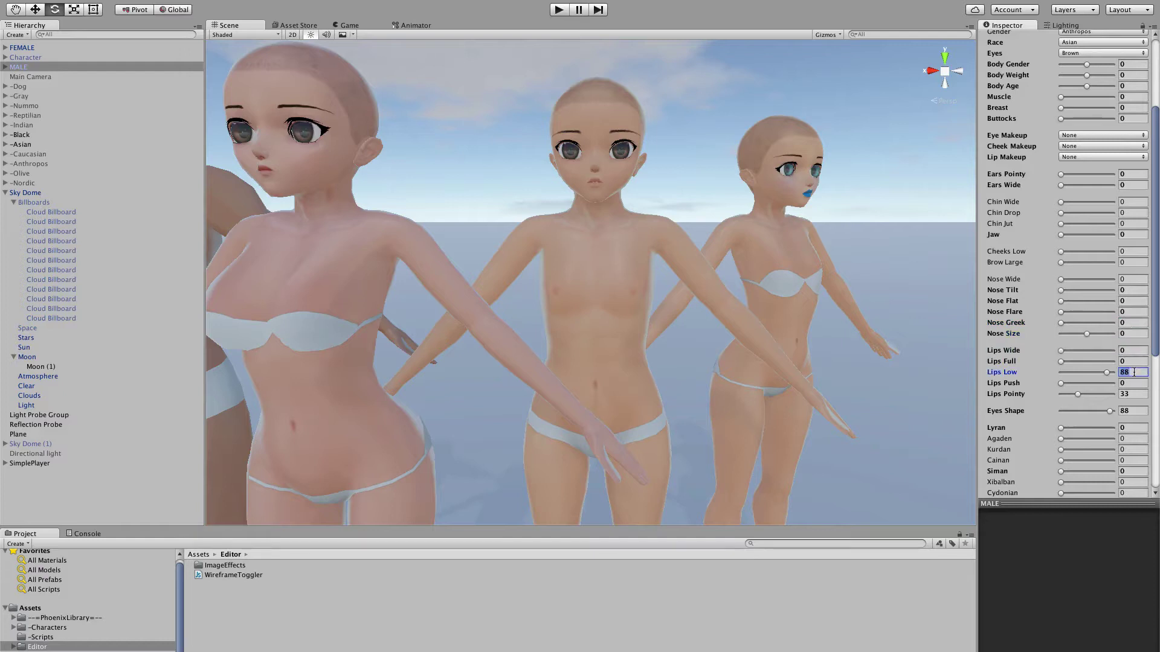
type("0")
left_click(1132, 395)
type("0")
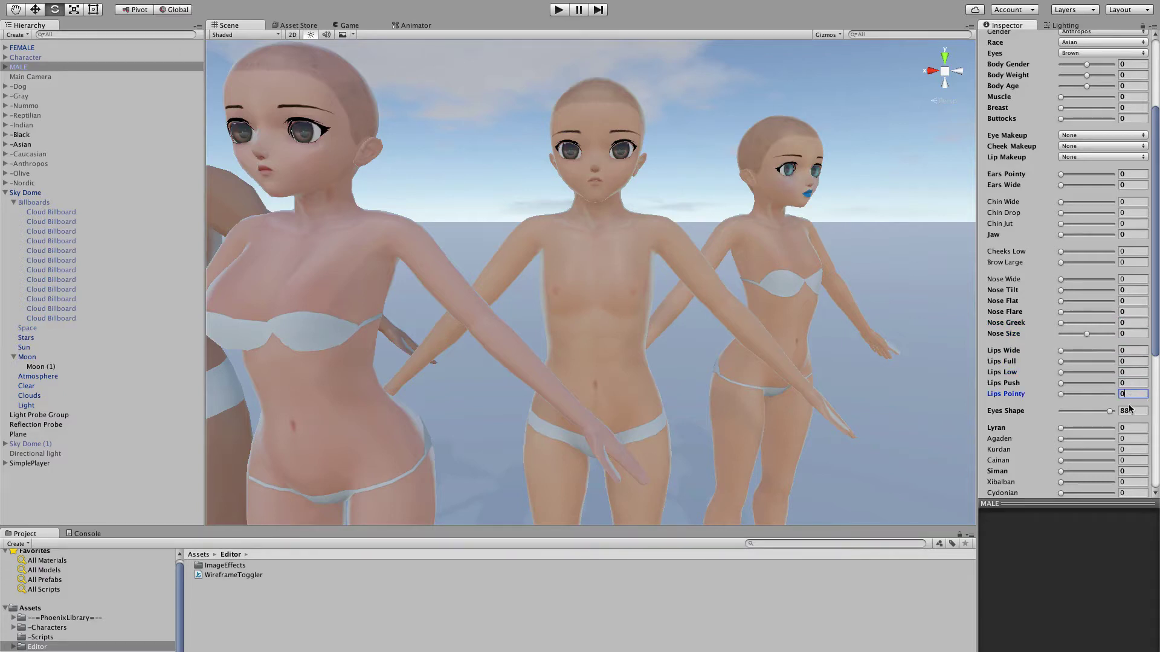
left_click(1130, 411)
type("0")
Change the MALE character's Race to Anthropos and its Eyes to Blue
scroll(1135, 412, "down", 5)
scroll(1150, 413, "up", 4)
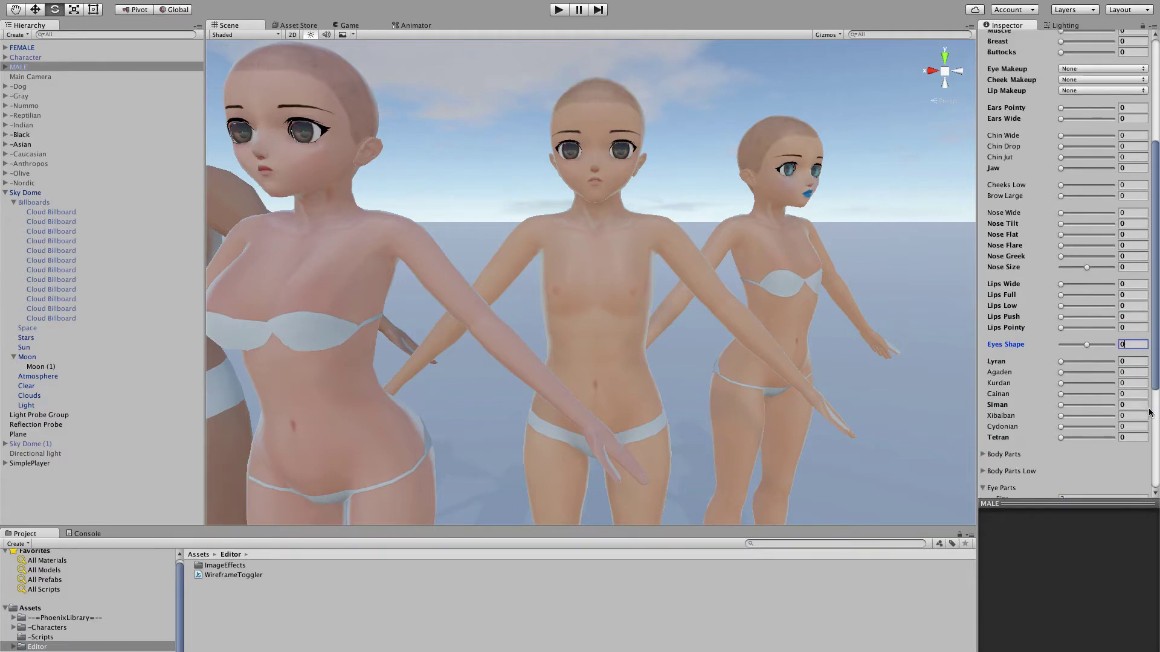
scroll(890, 299, "up", 3)
left_click_drag(877, 277, 781, 269, "alt")
scroll(782, 269, "down", 3)
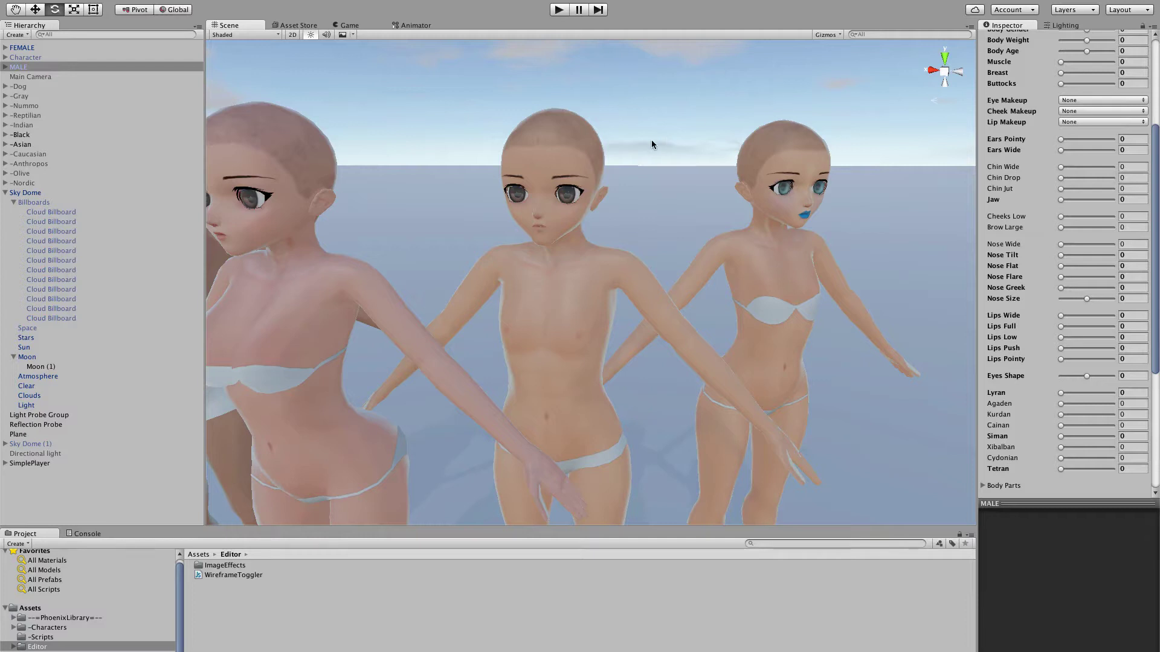
scroll(651, 144, "up", 3)
scroll(1129, 186, "up", 5)
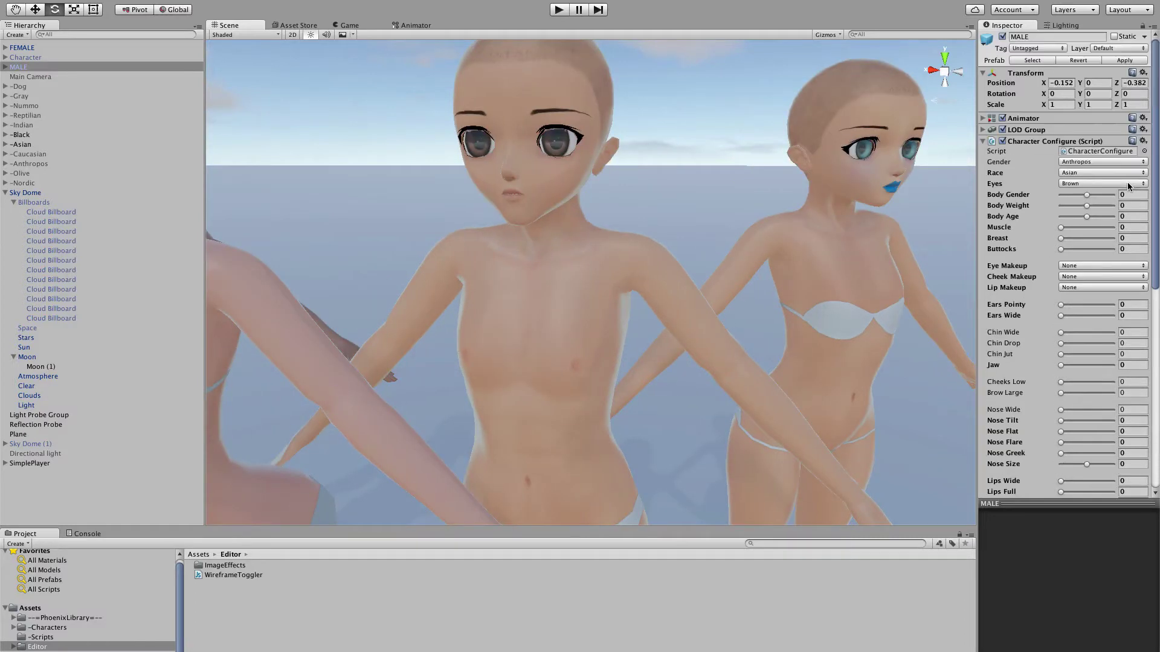
left_click(1093, 172)
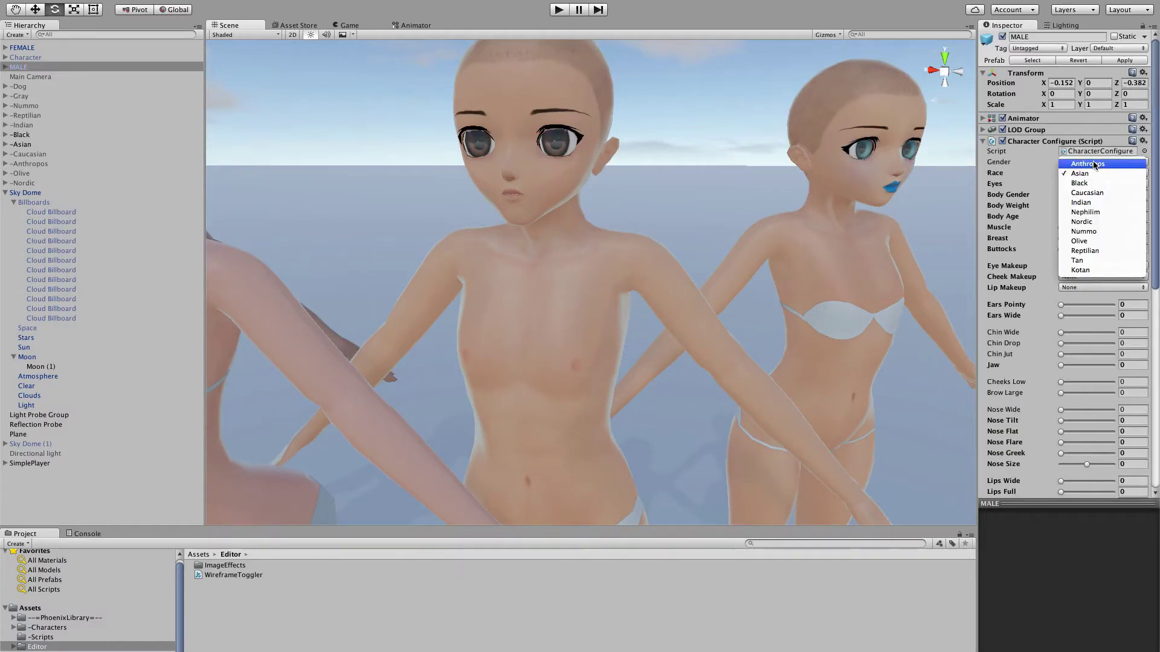
left_click(1093, 164)
left_click(1094, 176)
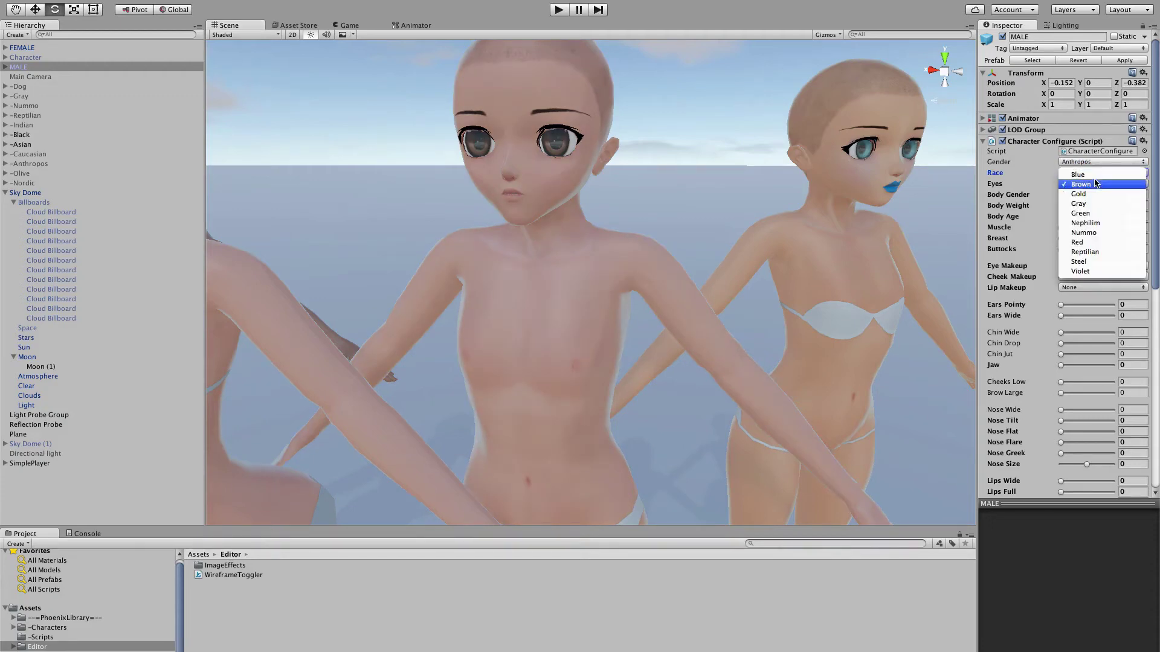
left_click(1093, 174)
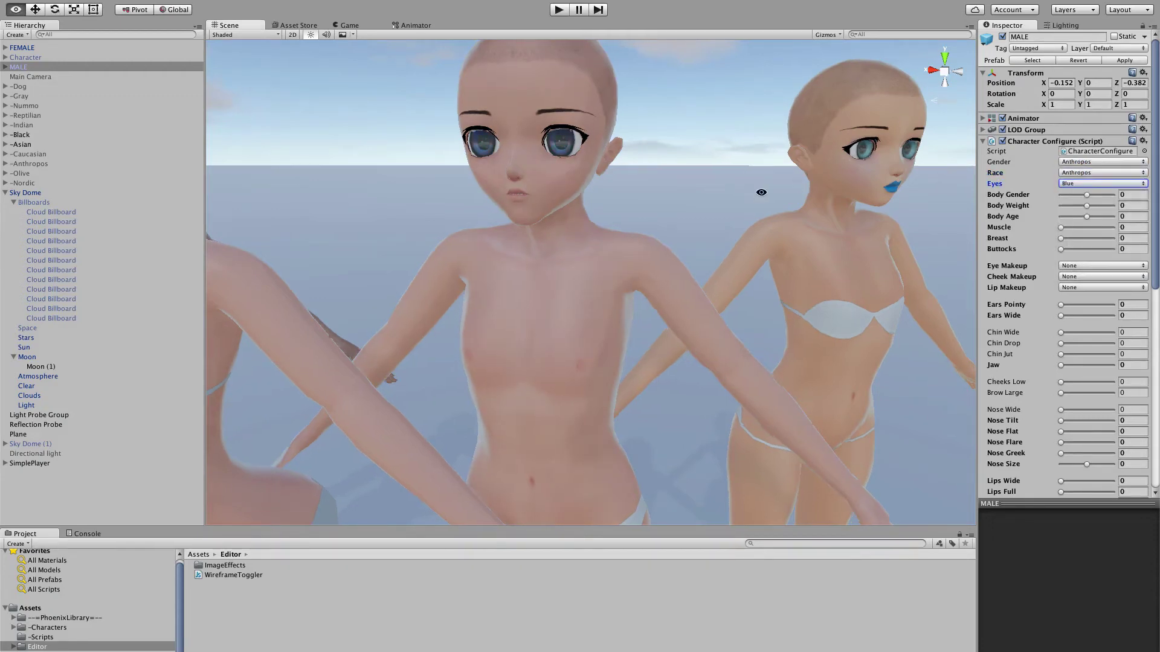
Try the MALE character's Body Gender at 100 and reset it to 0
left_click_drag(761, 192, 707, 202, "alt")
middle_click_drag(706, 202, 614, 226)
left_click_drag(614, 225, 681, 207, "alt")
scroll(680, 207, "up", 3)
scroll(679, 207, "down", 2)
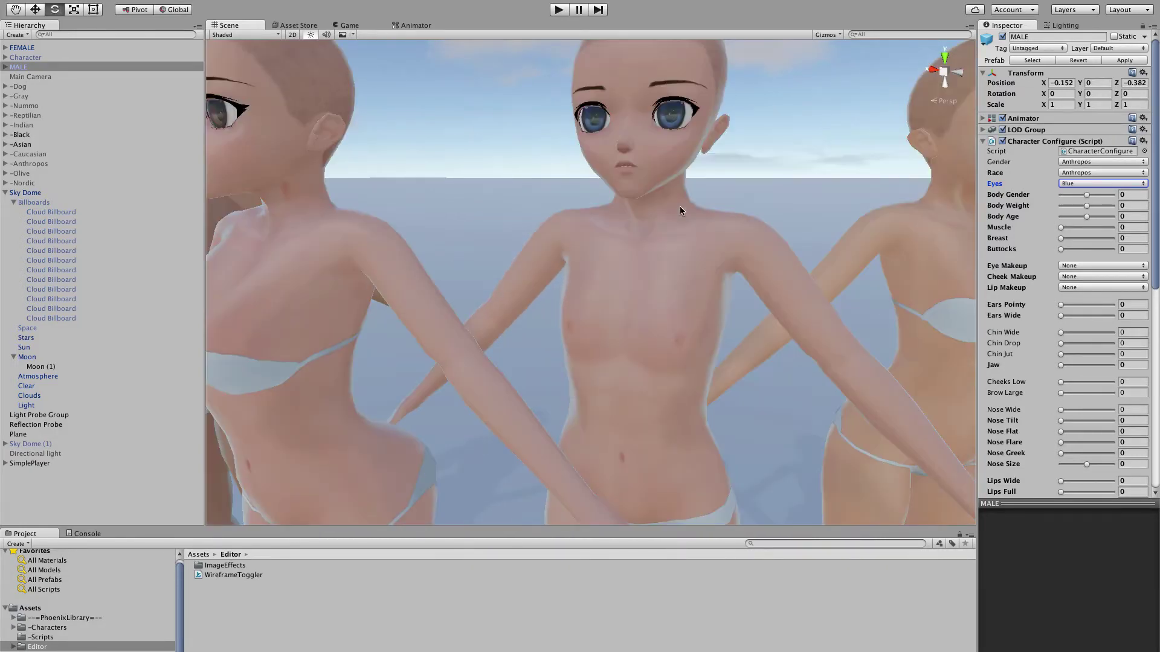
mouse_move(1098, 199)
left_mouse_down()
mouse_move(1025, 206)
mouse_move(1119, 199)
left_mouse_up()
scroll(831, 238, "down", 2)
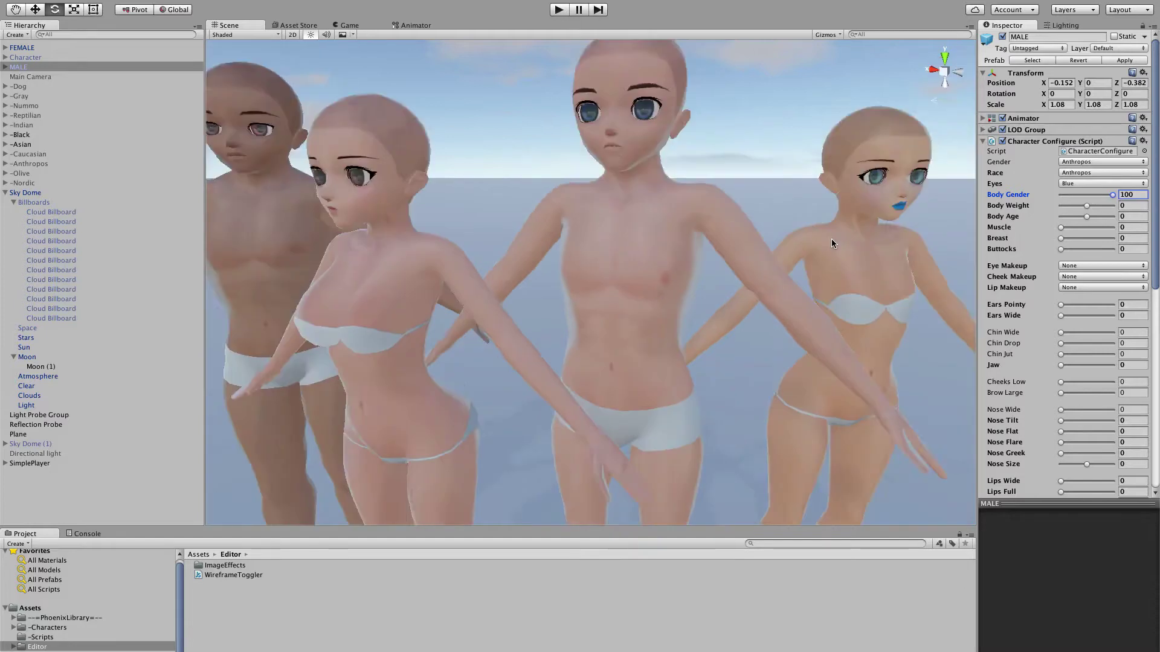
scroll(832, 243, "down", 2)
mouse_move(1111, 197)
left_mouse_down()
mouse_move(1033, 203)
mouse_move(1098, 200)
mouse_move(1089, 200)
left_mouse_up()
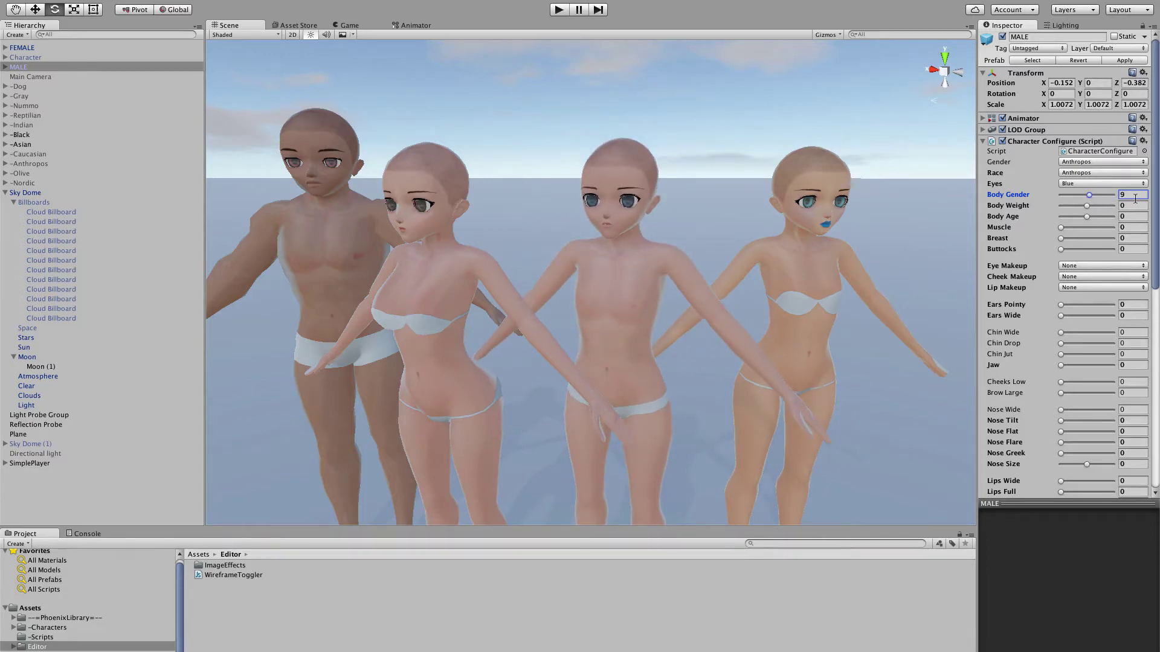
left_click(1133, 197)
type("0")
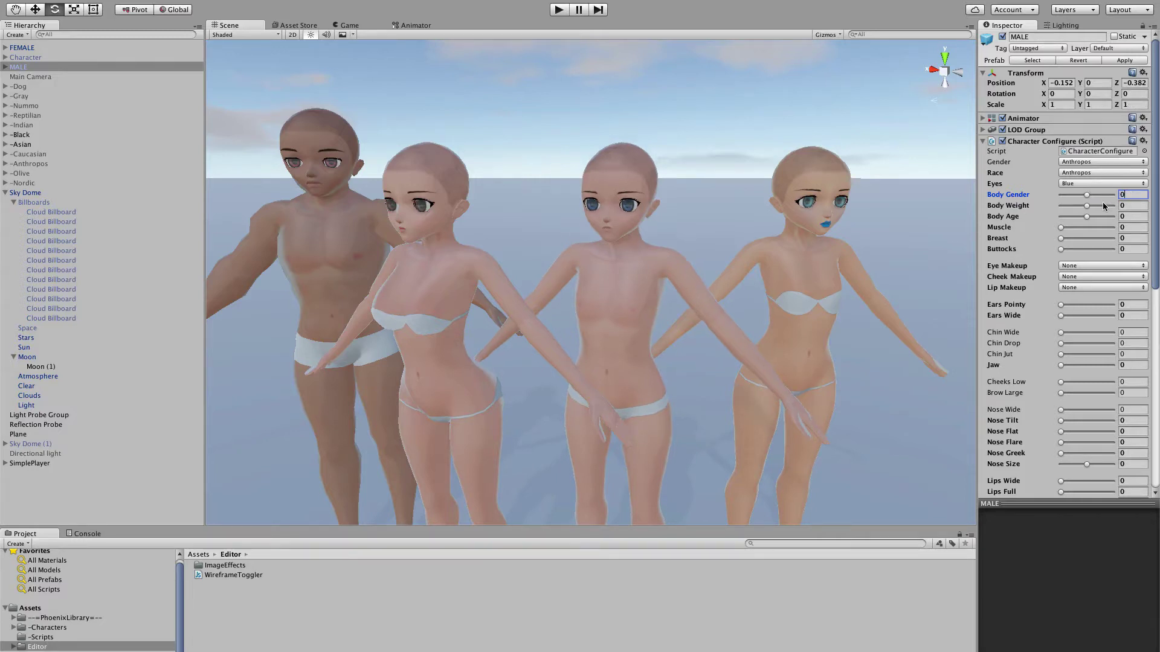
Switch the character's Gender to Trans, trying Body Gender at 86 and -100 before resetting it to 0
left_click(1081, 164)
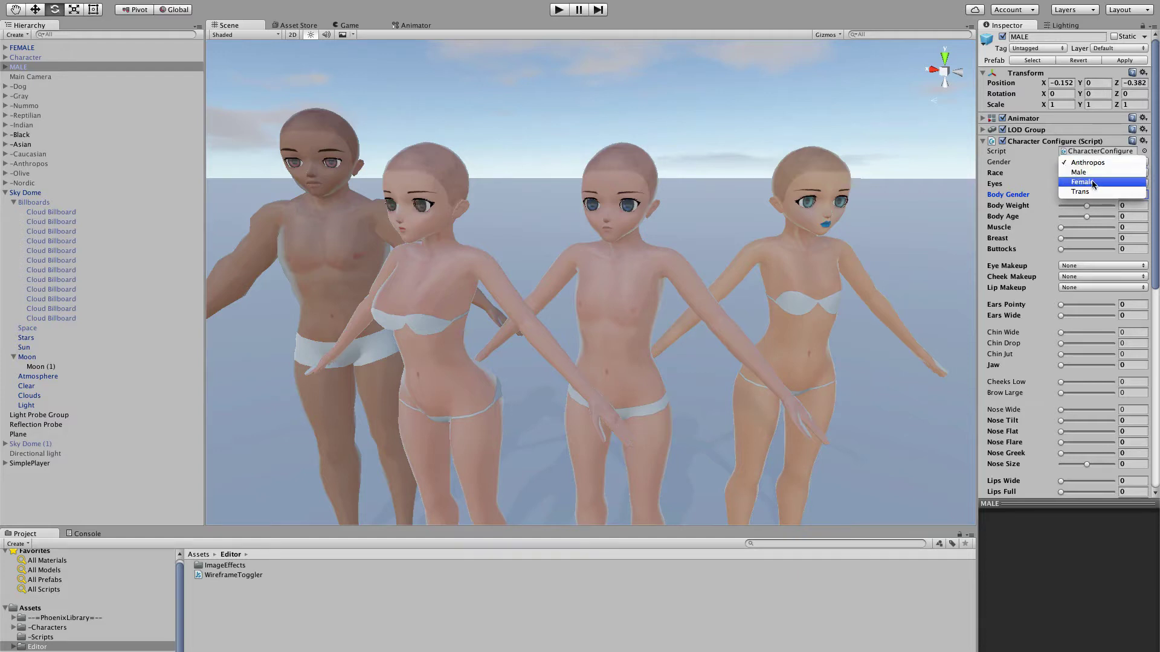
left_click(1086, 192)
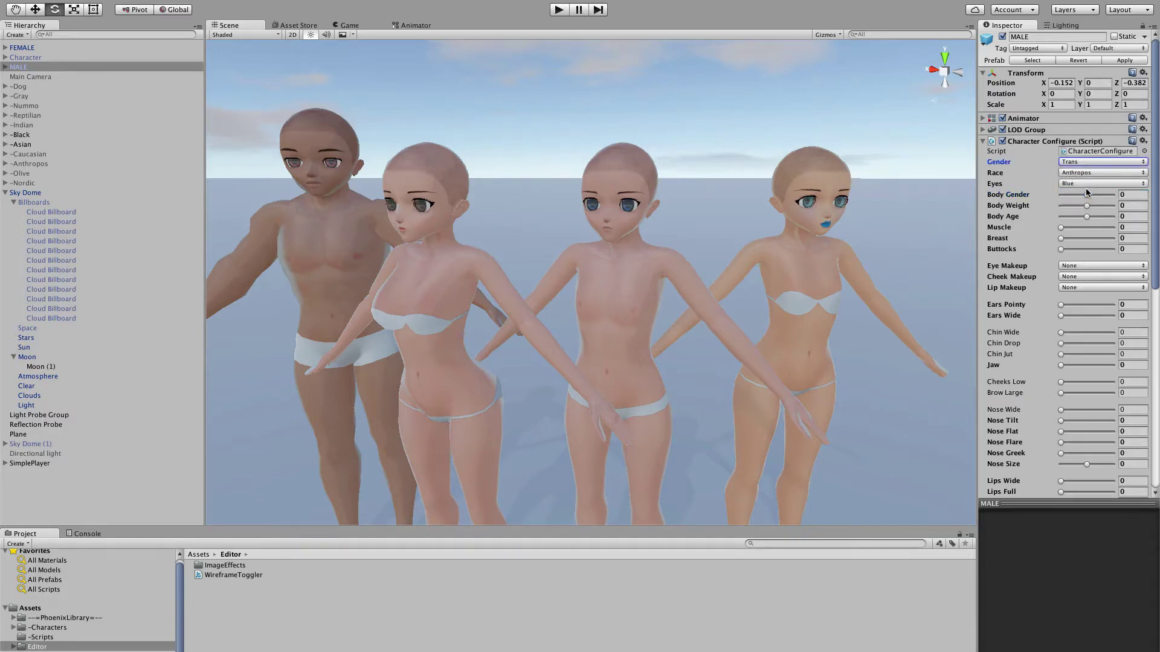
key("Tab")
type("86")
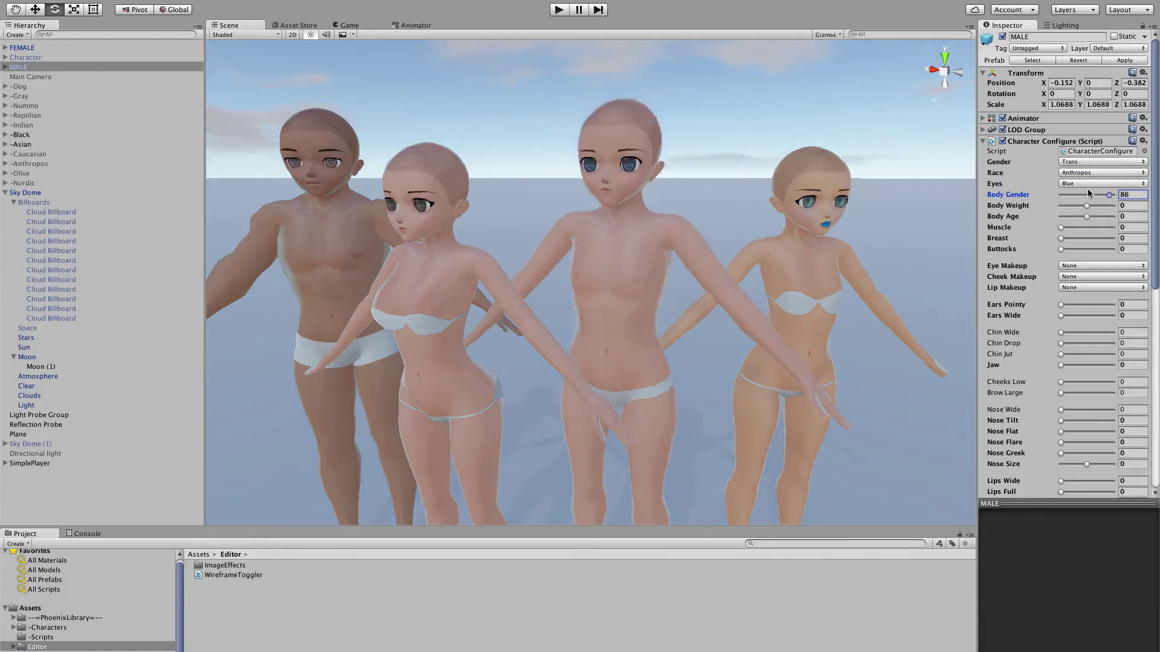
key("BackSpace")
key("BackSpace")
type("-100")
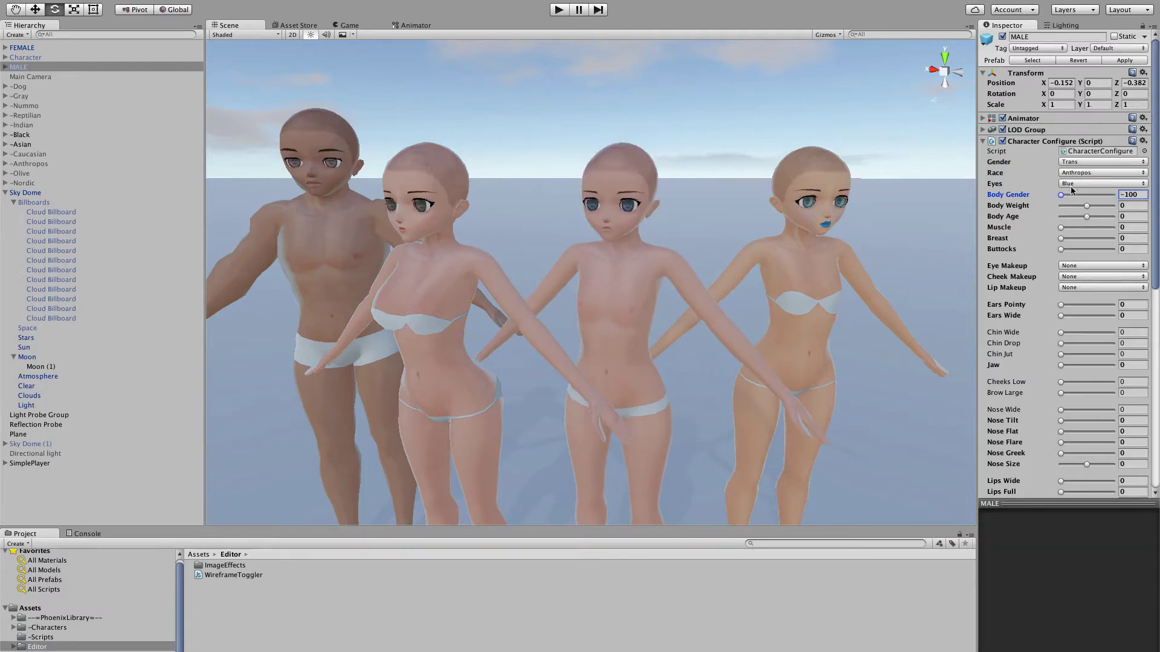
left_click_drag(1062, 195, 1091, 199)
left_click(1121, 198)
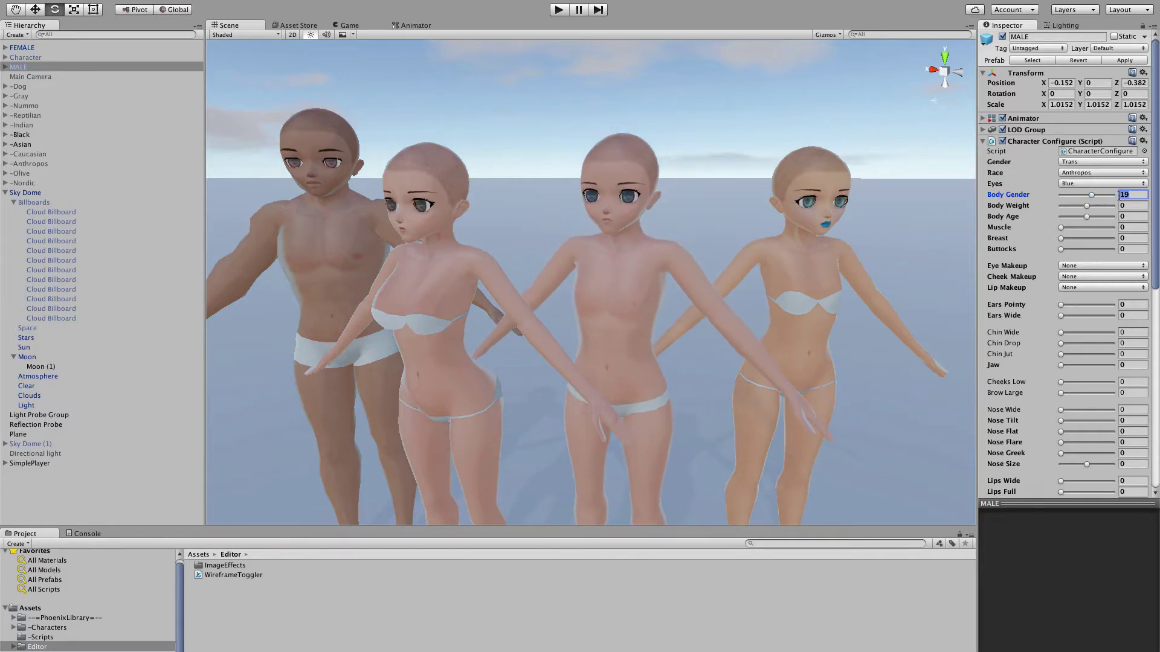
type("0")
Switch the MALE character's Gender to Female, trying Body Gender at 40 and -100 before resetting it to 0
left_click(1095, 161)
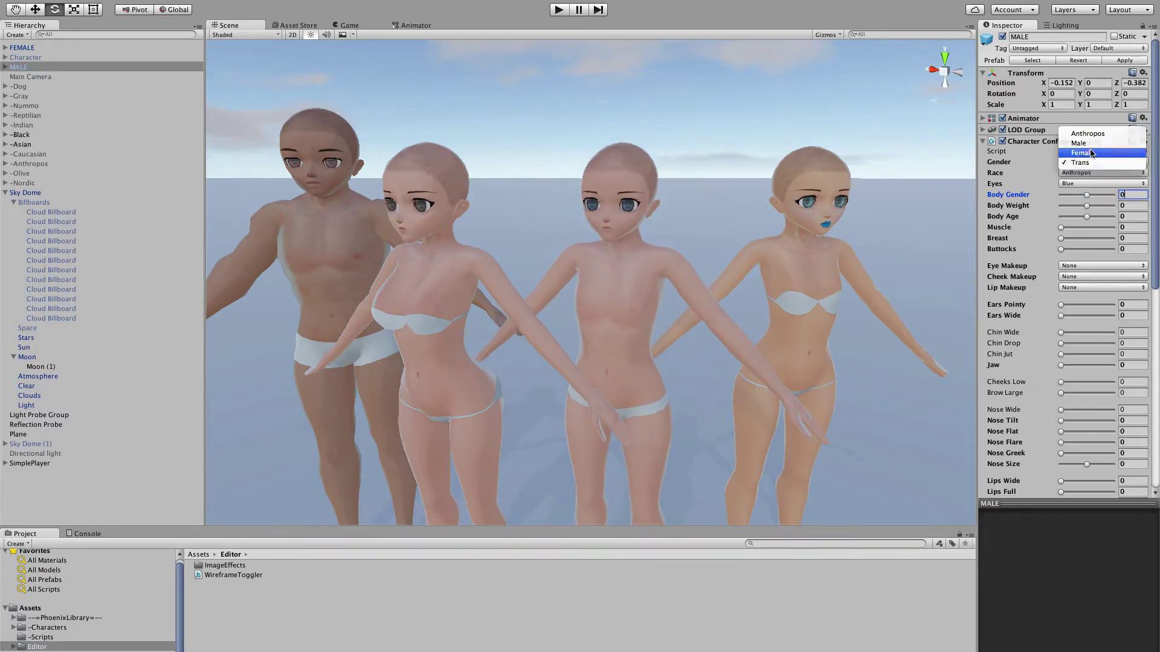
left_click(1090, 151)
left_click(1091, 196)
left_click_drag(1094, 196, 1047, 197)
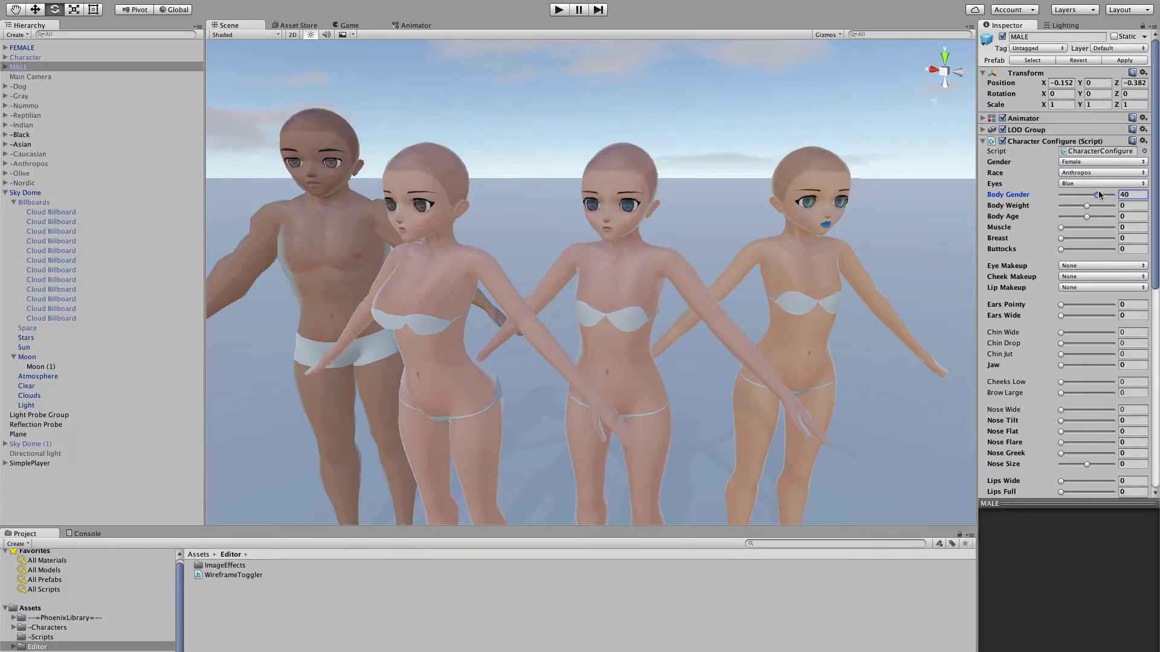
left_click(1139, 191)
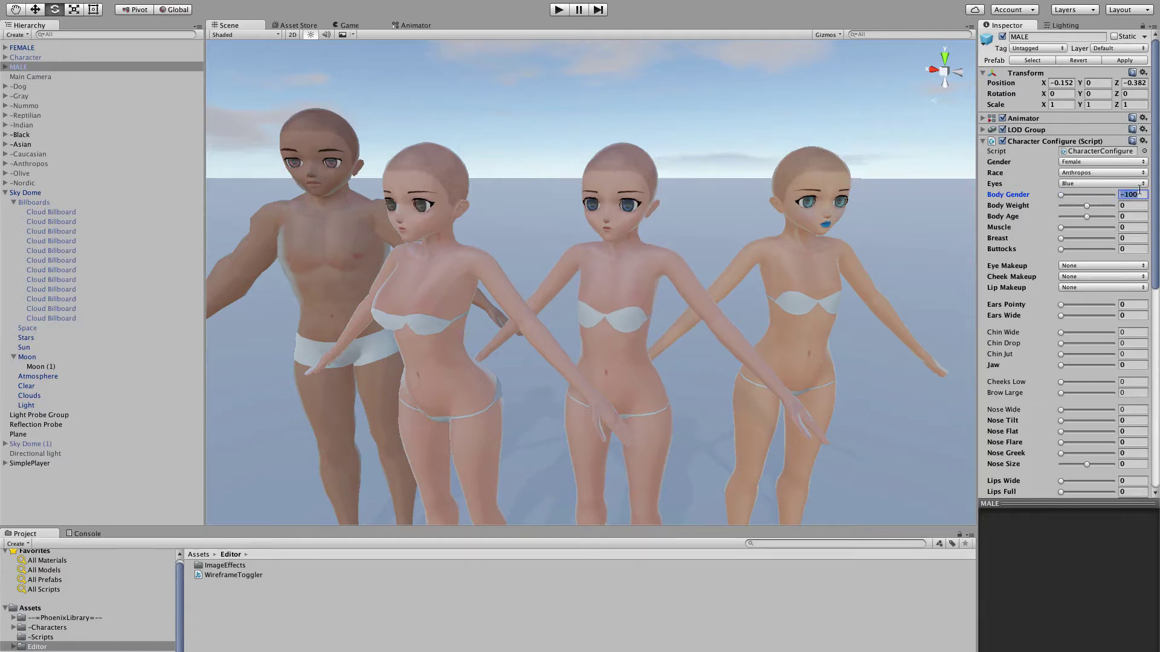
type("0")
Try the MALE character's Gender as Male, then set it to Anthropos with Body Gender at 0
left_click(1119, 162)
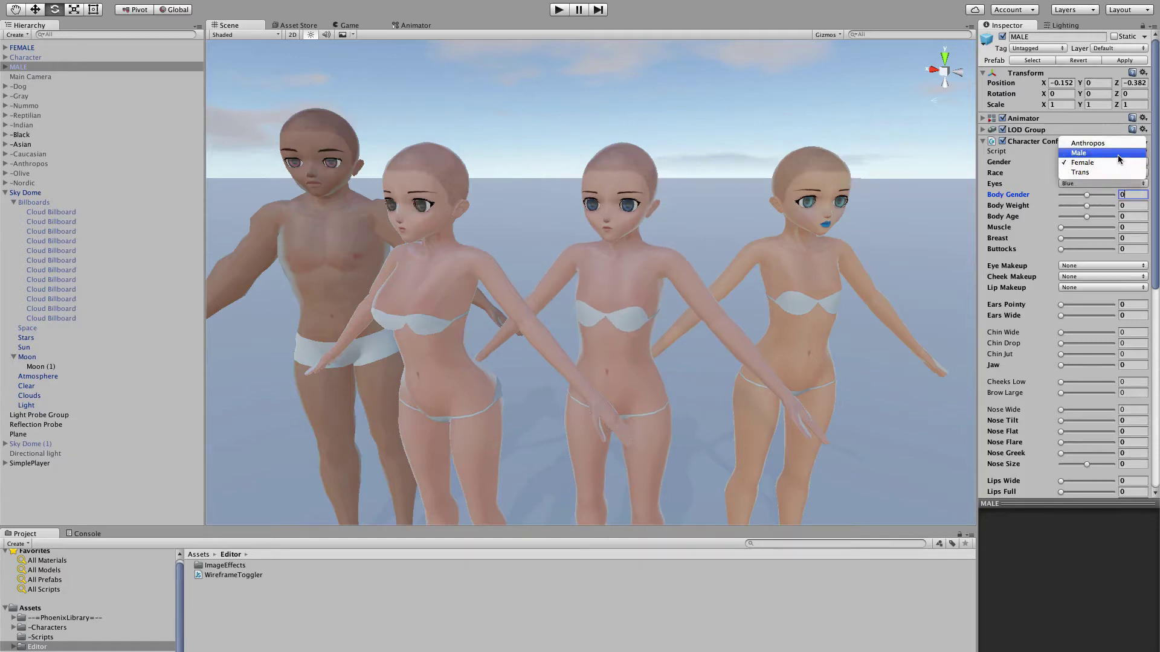
left_click(1117, 154)
left_click(1101, 162)
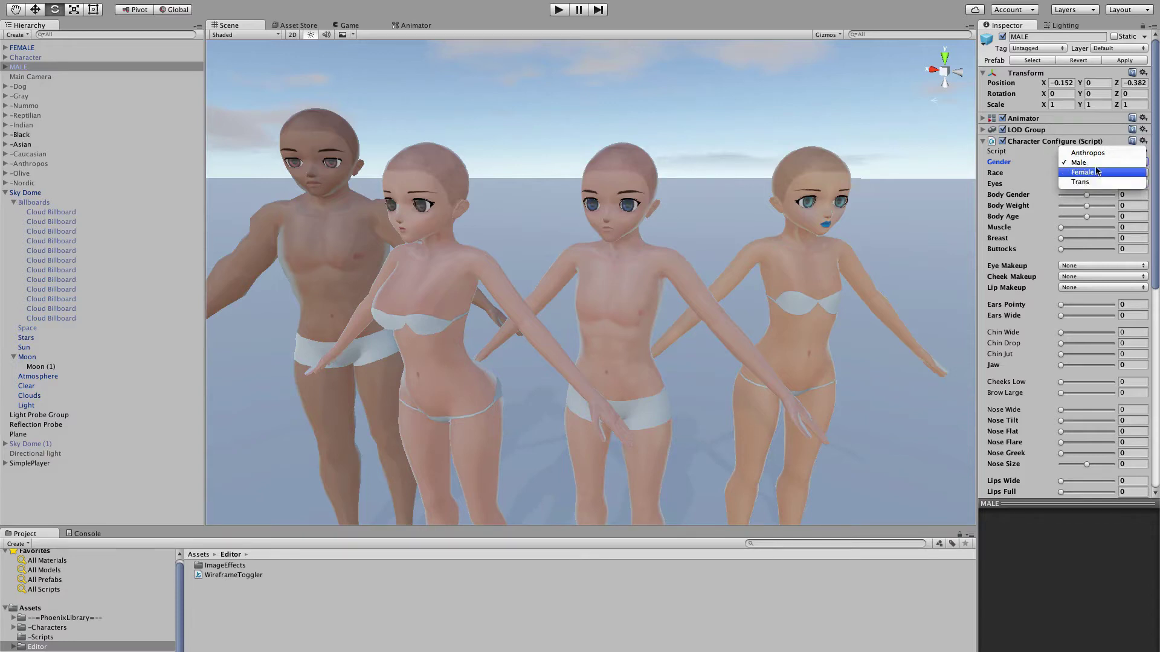
left_click(1088, 153)
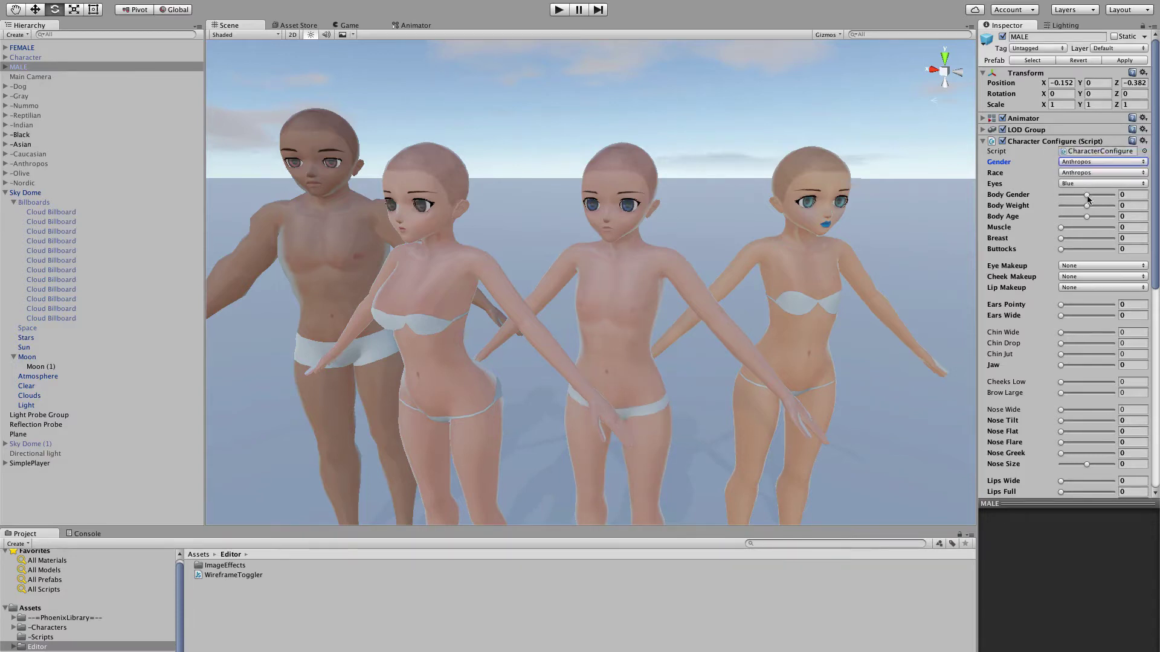
mouse_move(1088, 194)
left_mouse_down()
mouse_move(1047, 196)
mouse_move(1140, 194)
mouse_move(1046, 196)
mouse_move(1126, 196)
mouse_move(1061, 196)
mouse_move(1090, 200)
left_mouse_up()
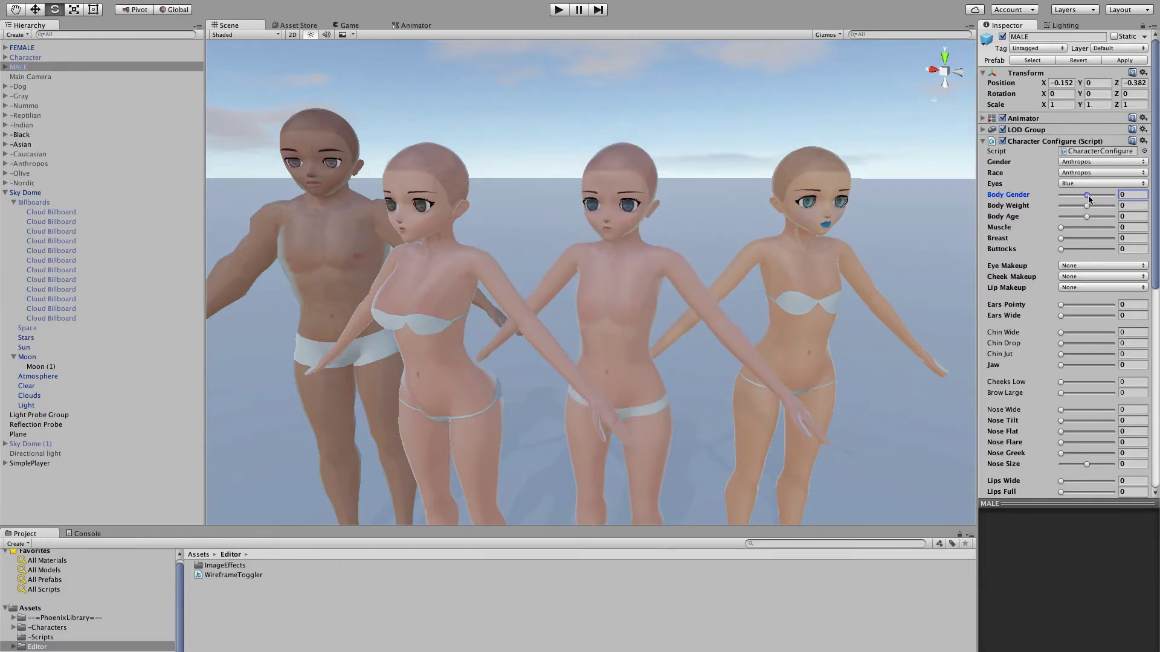
left_click(1136, 197)
Try the Asian, Caucasian, Nummo, Reptilian and Kotan races on the MALE character and return Race to Anthropos
left_click(1091, 174)
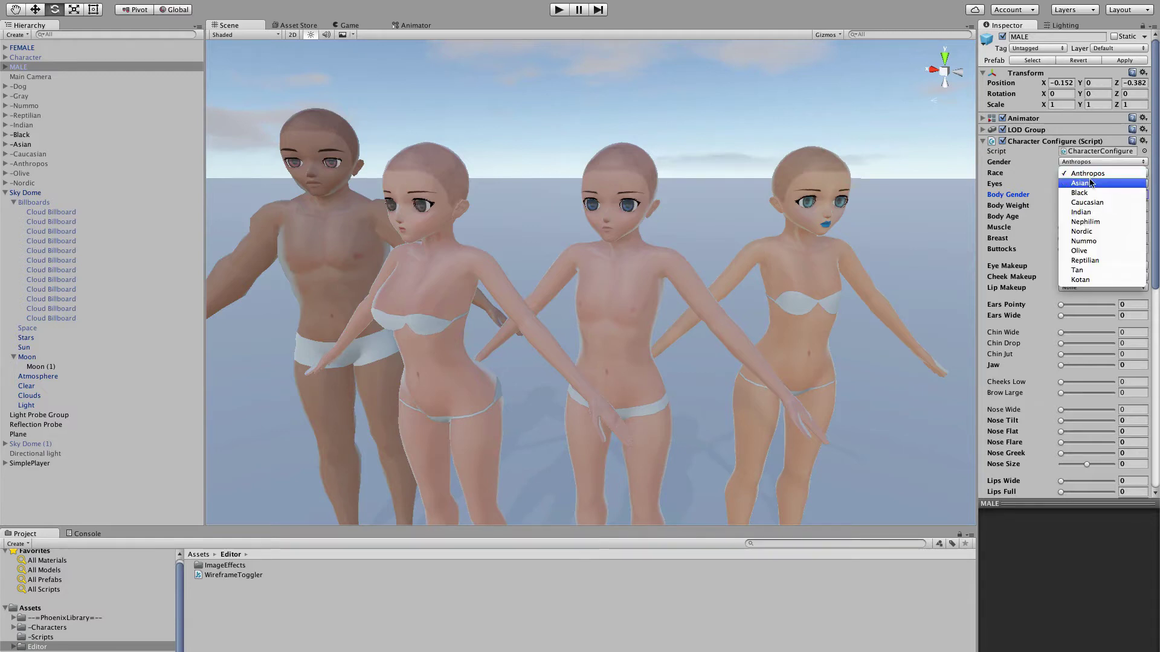
left_click(1091, 183)
left_click(1095, 173)
left_click(1095, 193)
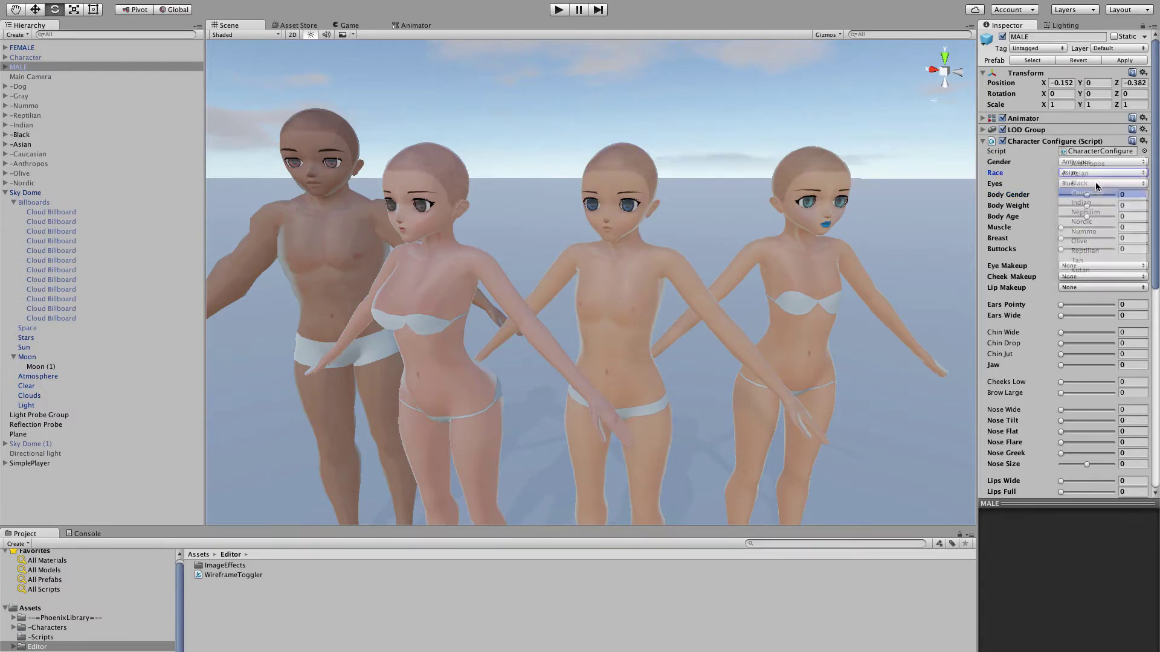
left_click(1096, 174)
left_click(1093, 211)
left_click(1100, 174)
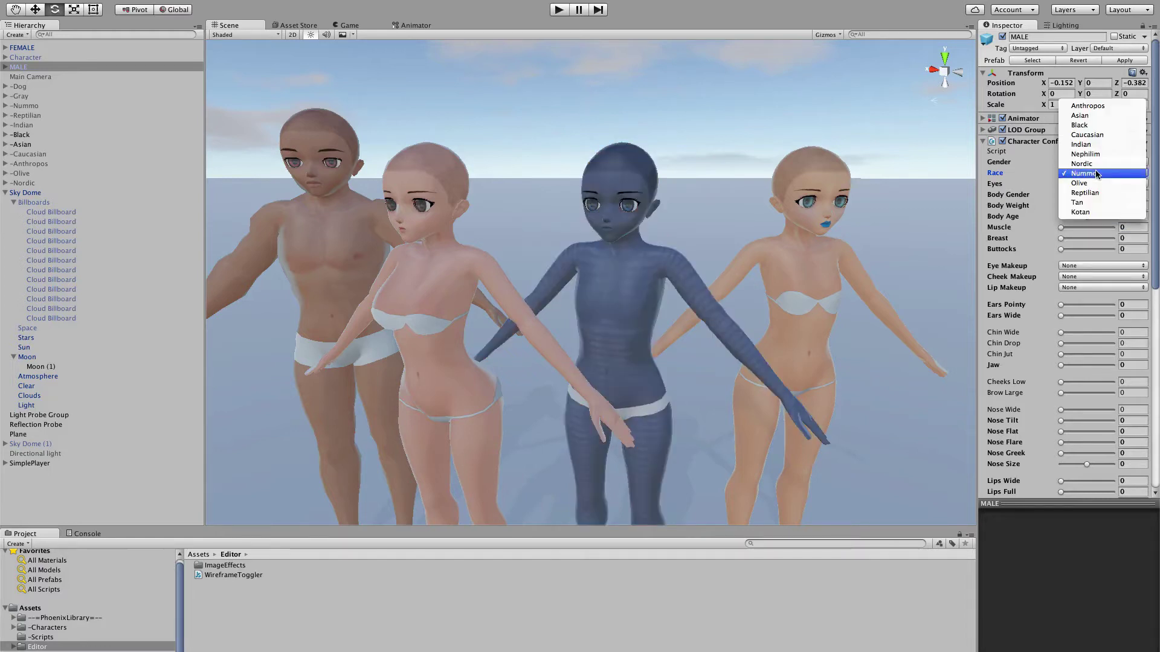
left_click(1098, 191)
left_click(1090, 173)
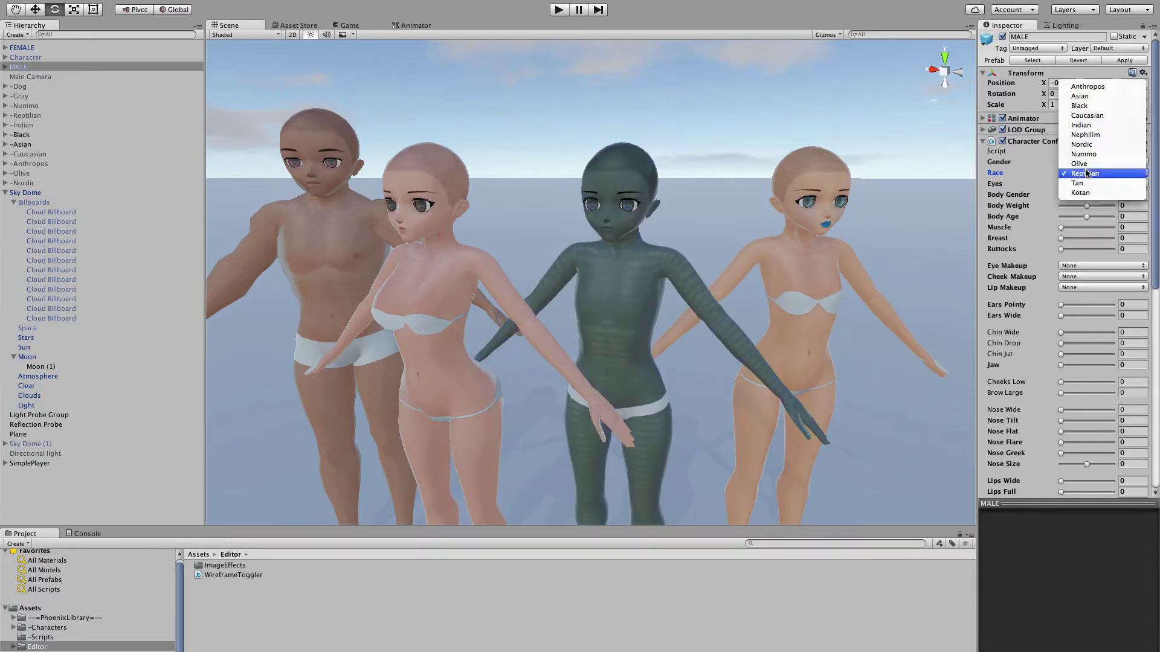
left_click(1088, 192)
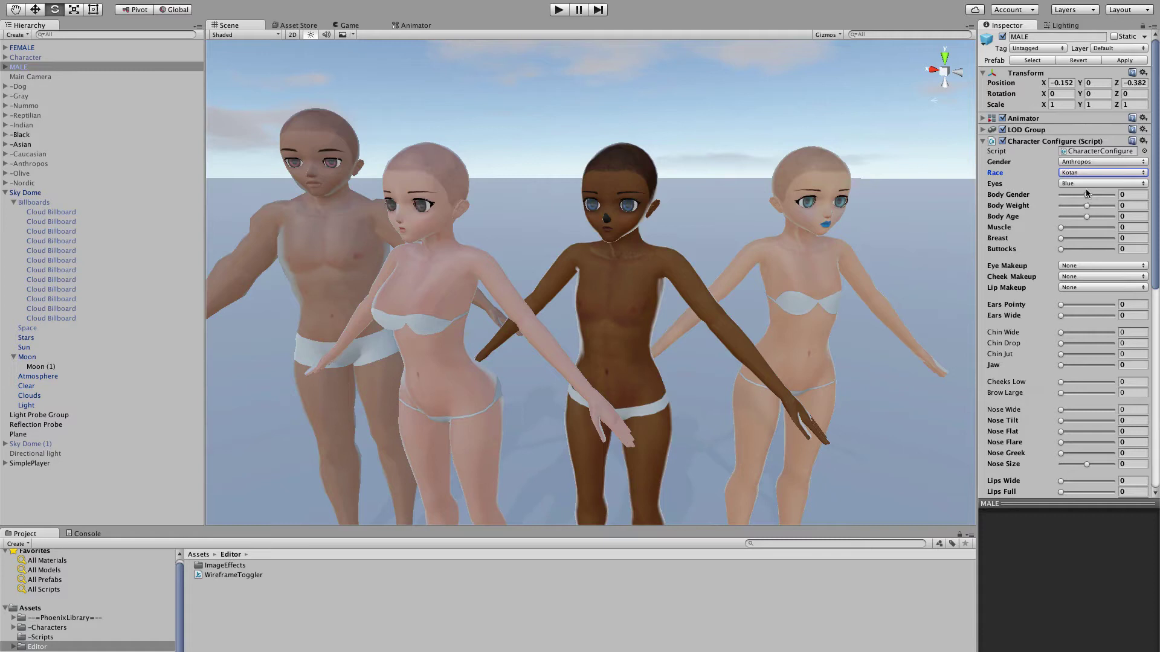
left_click(1080, 174)
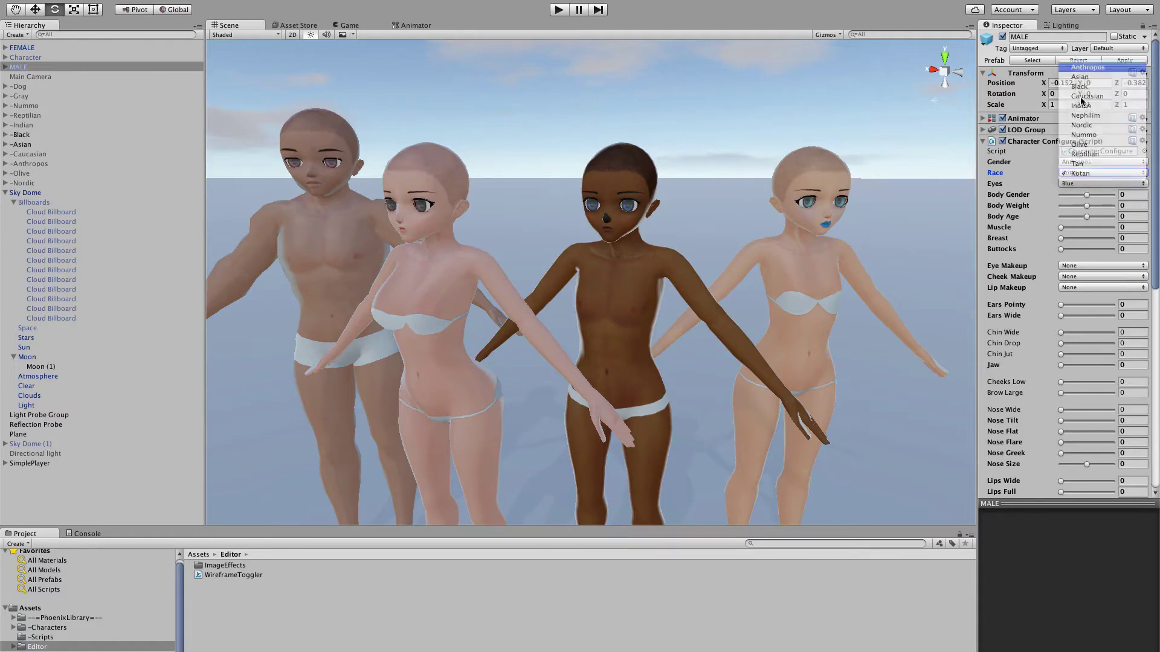
left_click(1086, 67)
Try Brown, Nephilim, Reptilian and Violet eyes on the MALE character and return Eyes to Blue
left_click(1088, 183)
left_click(1088, 193)
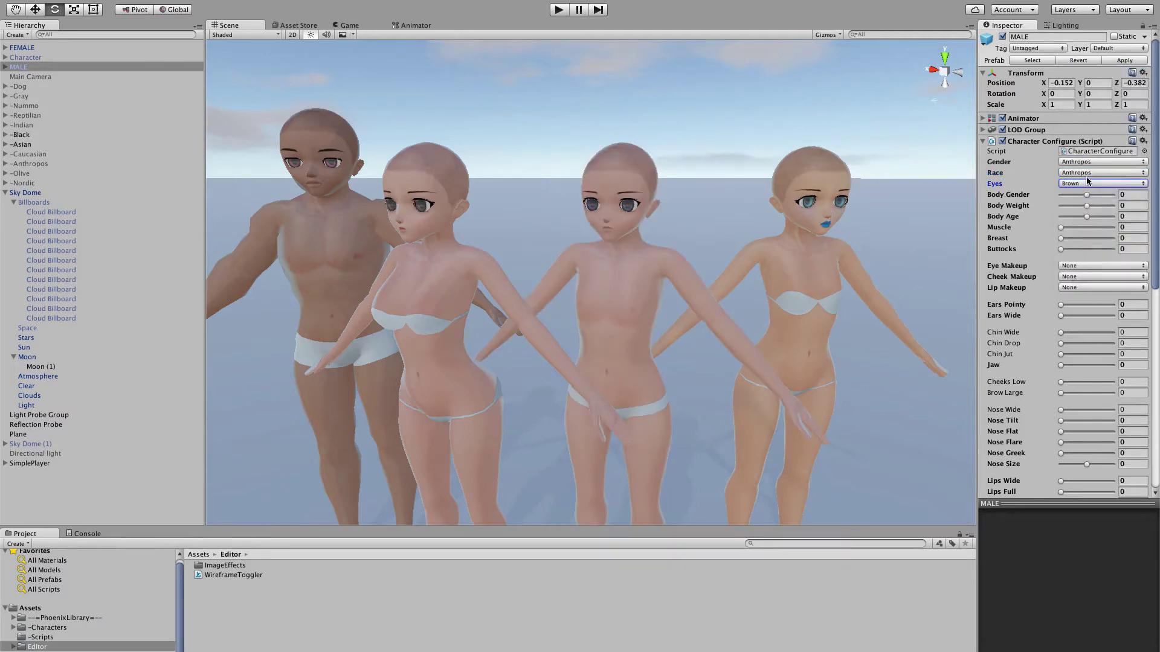
left_click(1086, 174)
left_click(1085, 175)
left_click(1086, 183)
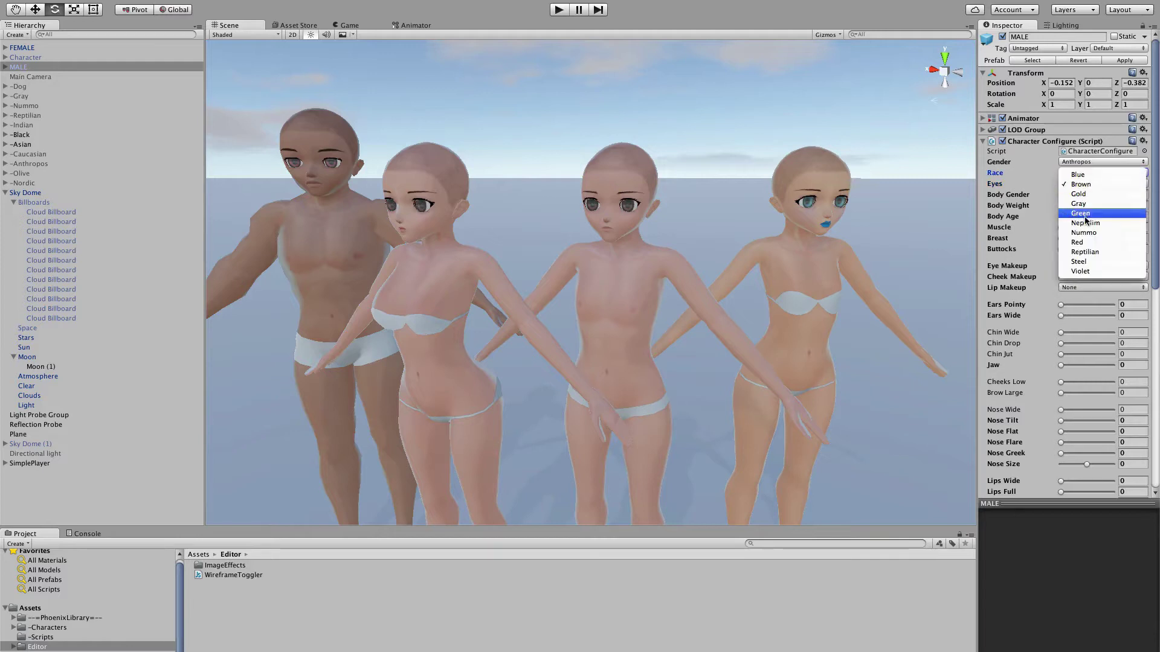
left_click(1086, 218)
left_click(1084, 185)
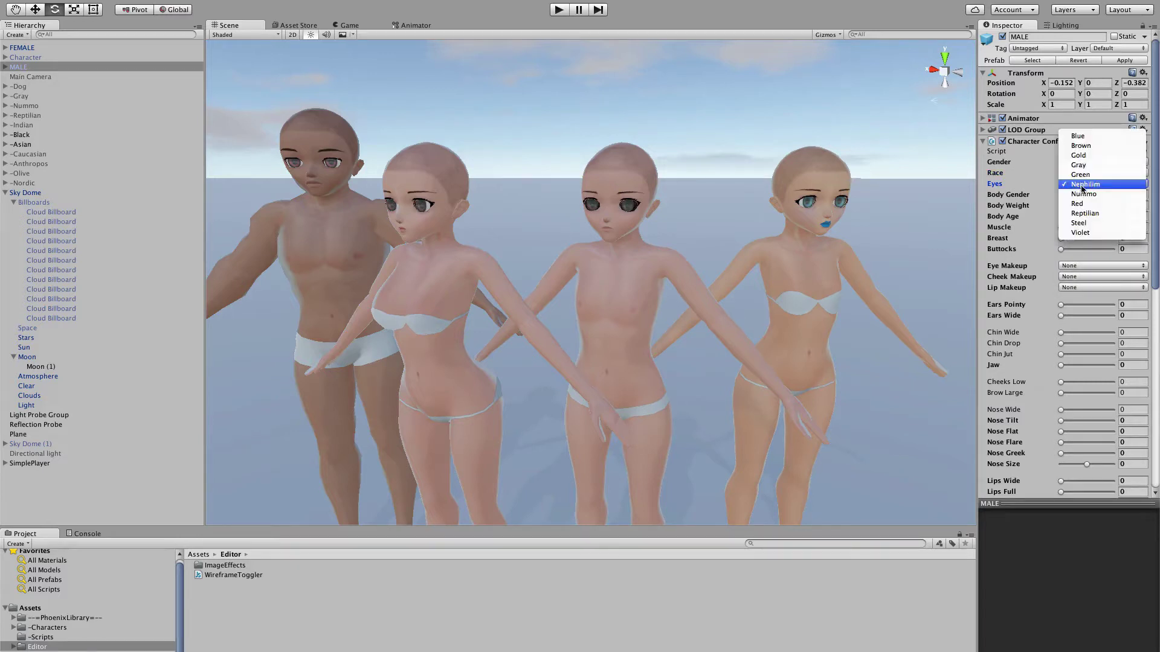
left_click(1089, 197)
left_click(1087, 183)
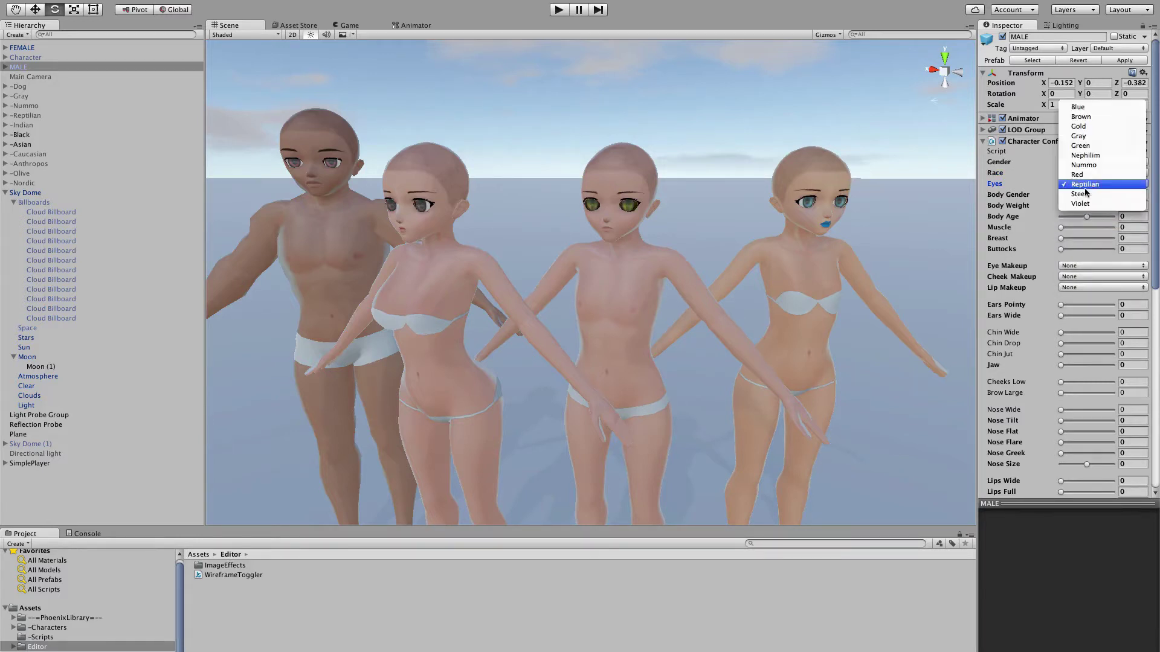
left_click(1087, 207)
left_click(1096, 183)
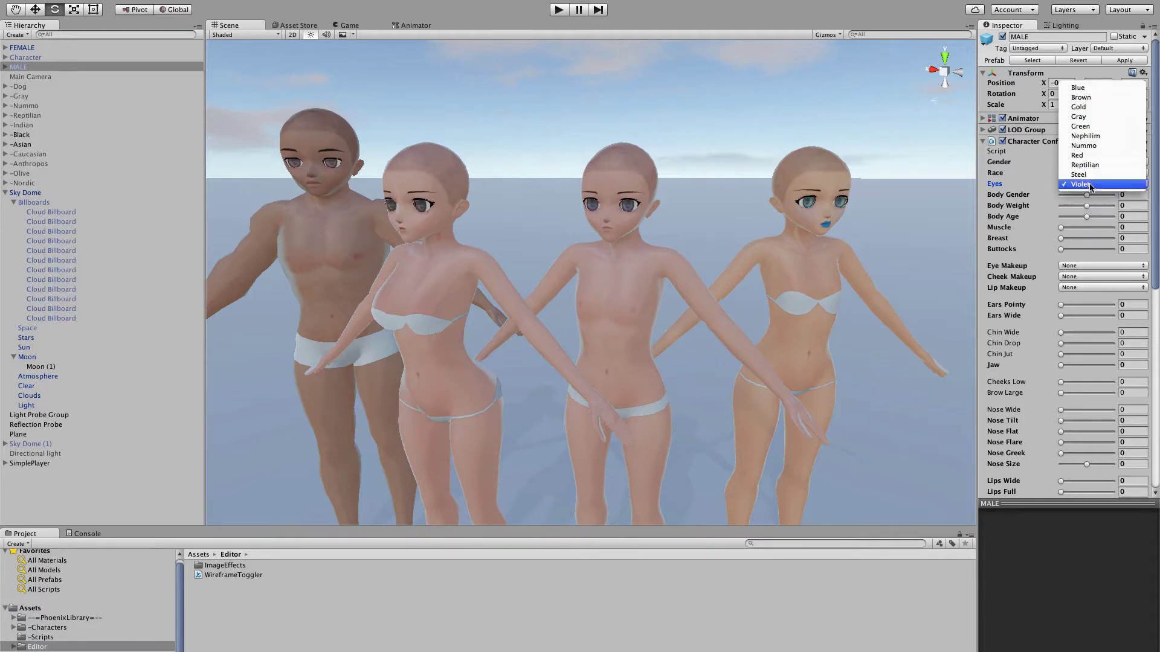
left_click(1079, 87)
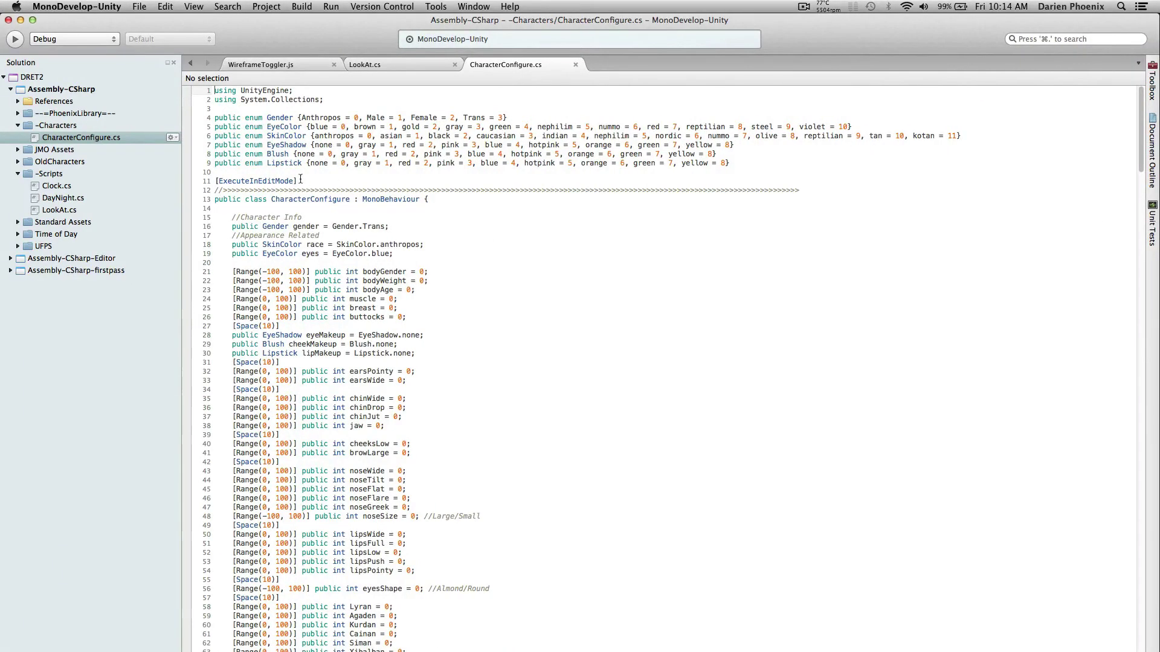
Switch to MonoDevelop and highlight the [ExecuteInEditMode] attribute and the Update function in CharacterConfigure.cs
triple_click(301, 180)
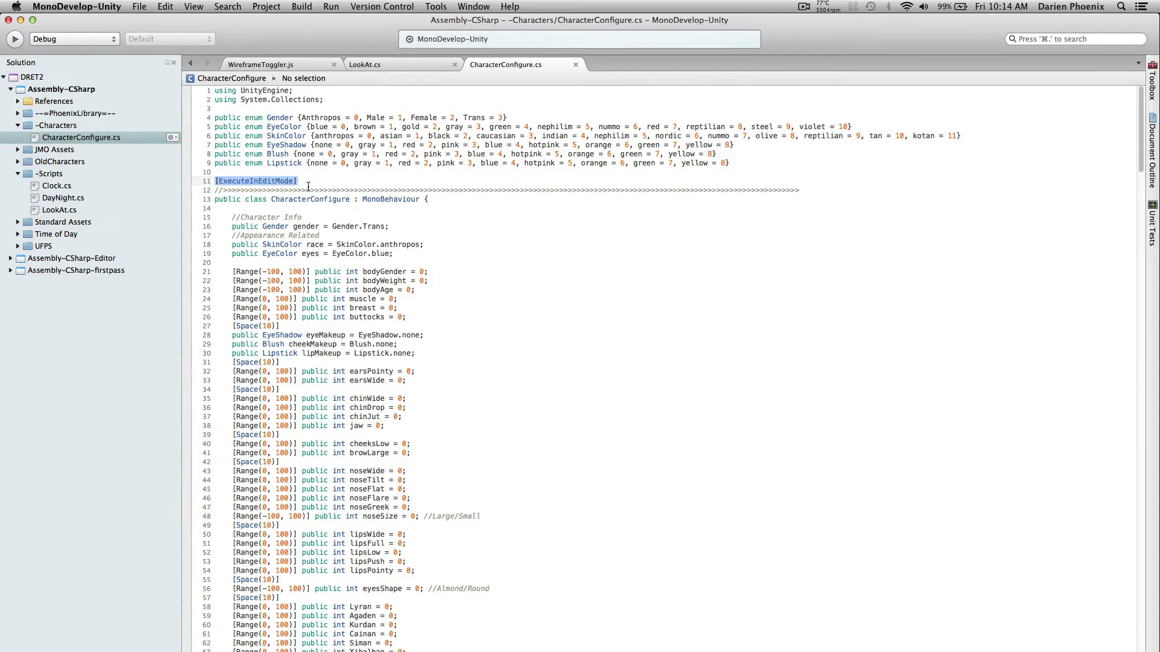
scroll(308, 186, "down", 10)
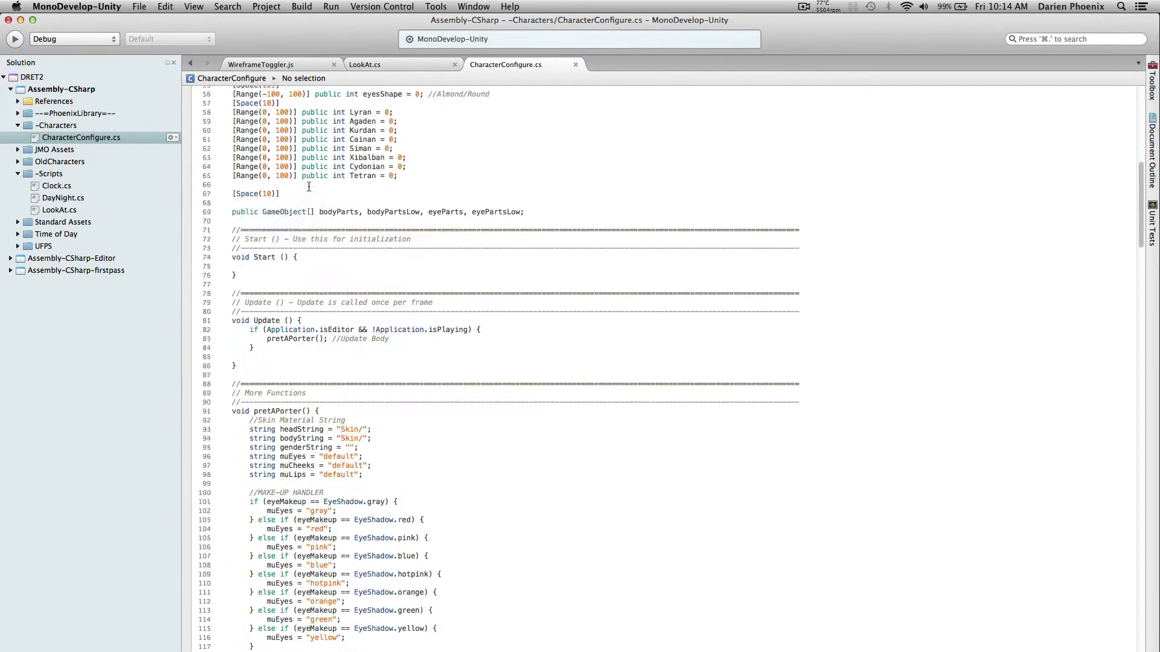
left_click(272, 242)
left_click_drag(237, 241, 219, 194)
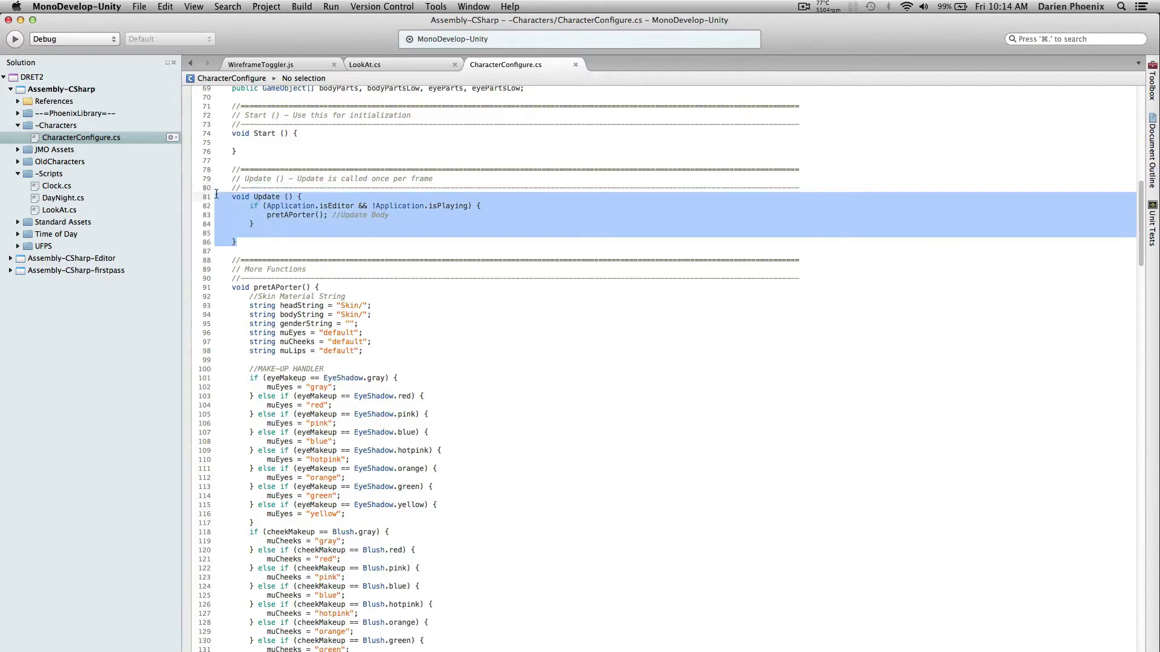
Highlight the Application.isEditor condition and the pretAPorter() call inside the Update function
mouse_move(286, 207)
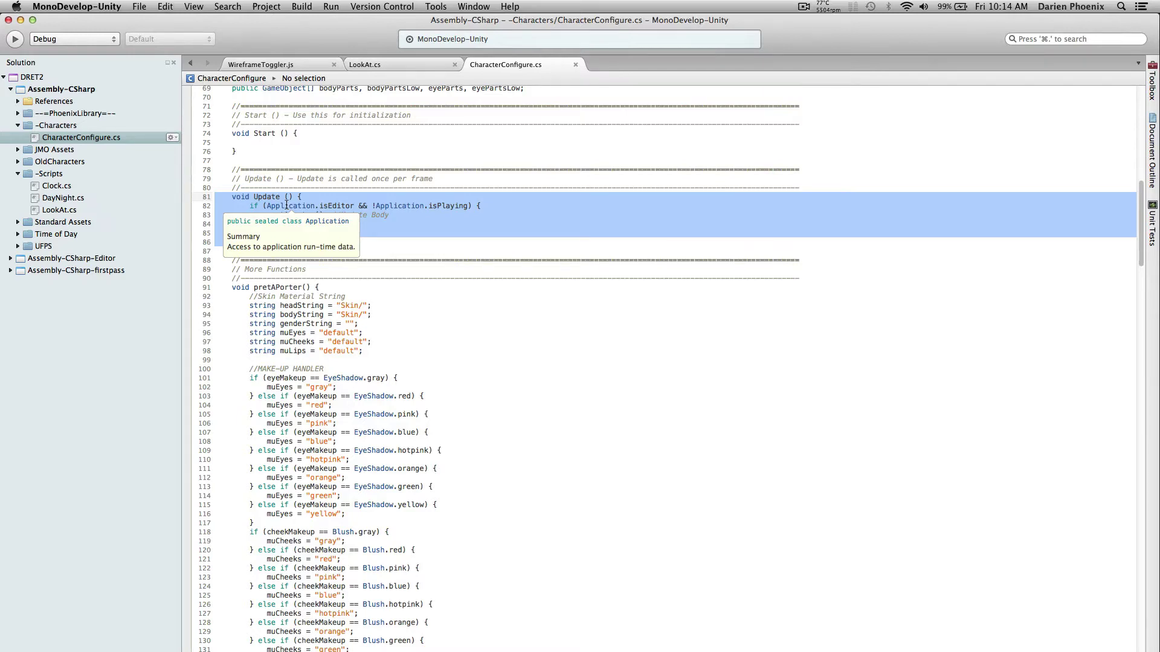
left_click(286, 207)
left_click_drag(249, 206, 464, 222)
left_click(393, 213)
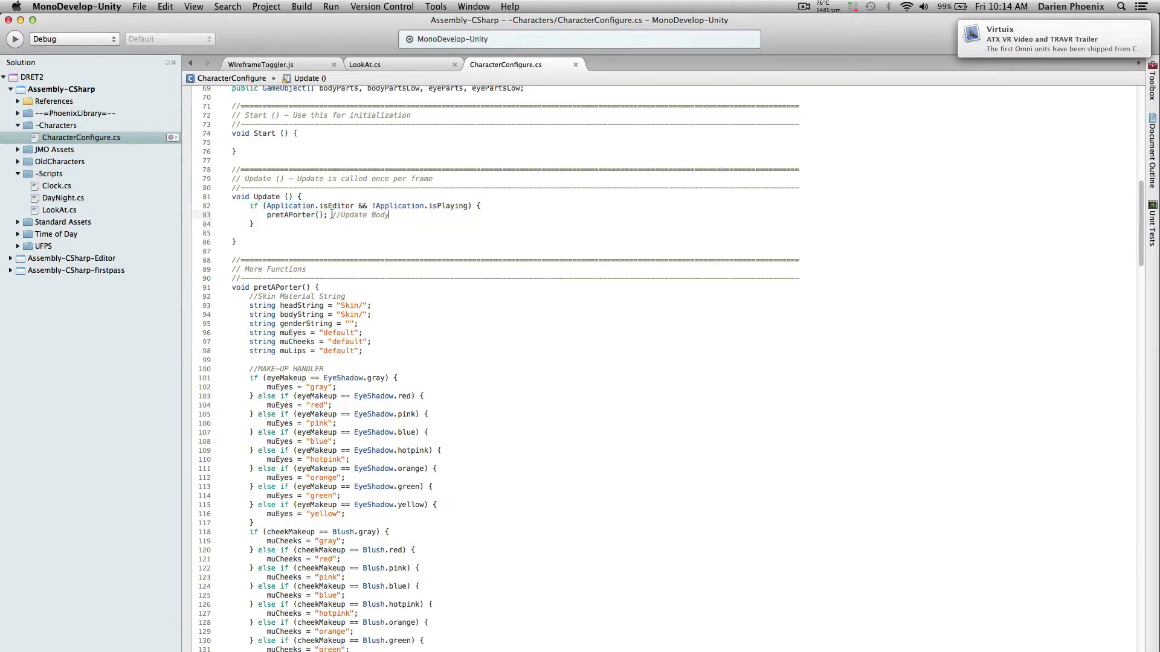
left_click_drag(267, 216, 387, 216)
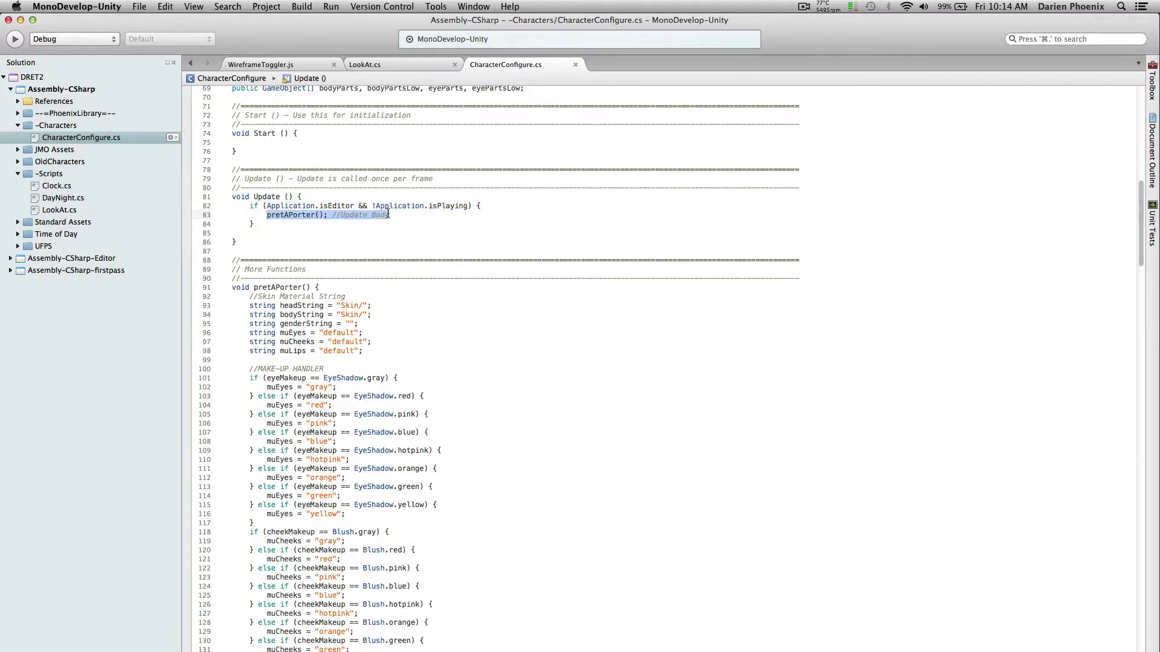
Look through the rest of the pretAPorter code and switch to Unity to review the MALE character's configuration sliders
scroll(259, 290, "down", 20)
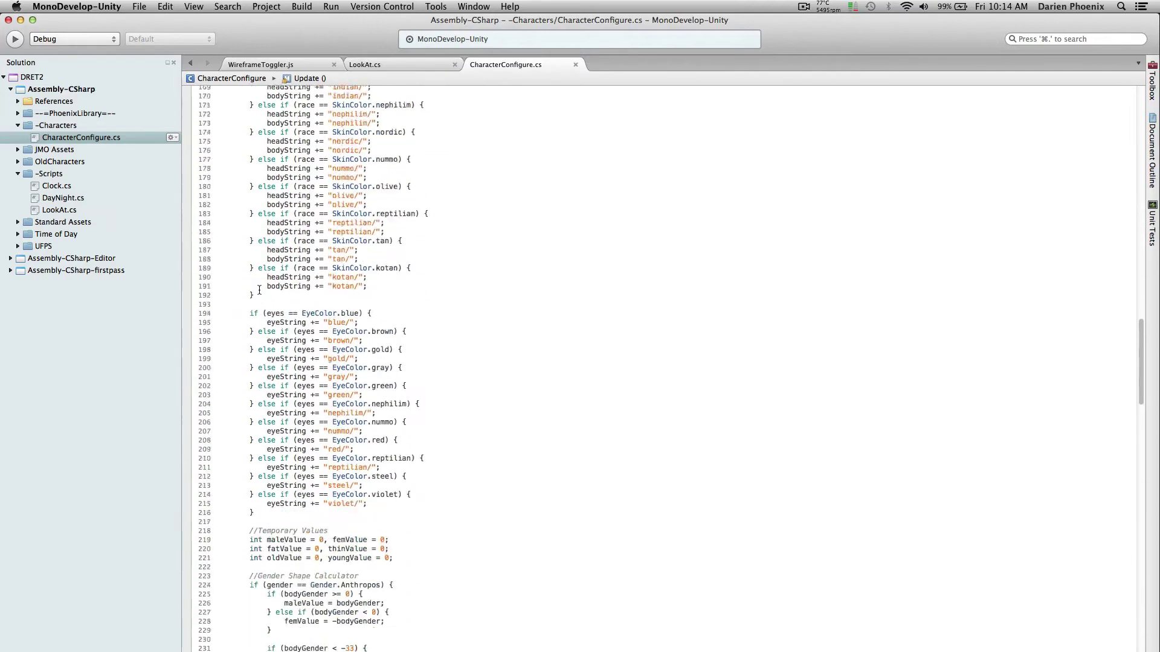
scroll(259, 290, "down", 15)
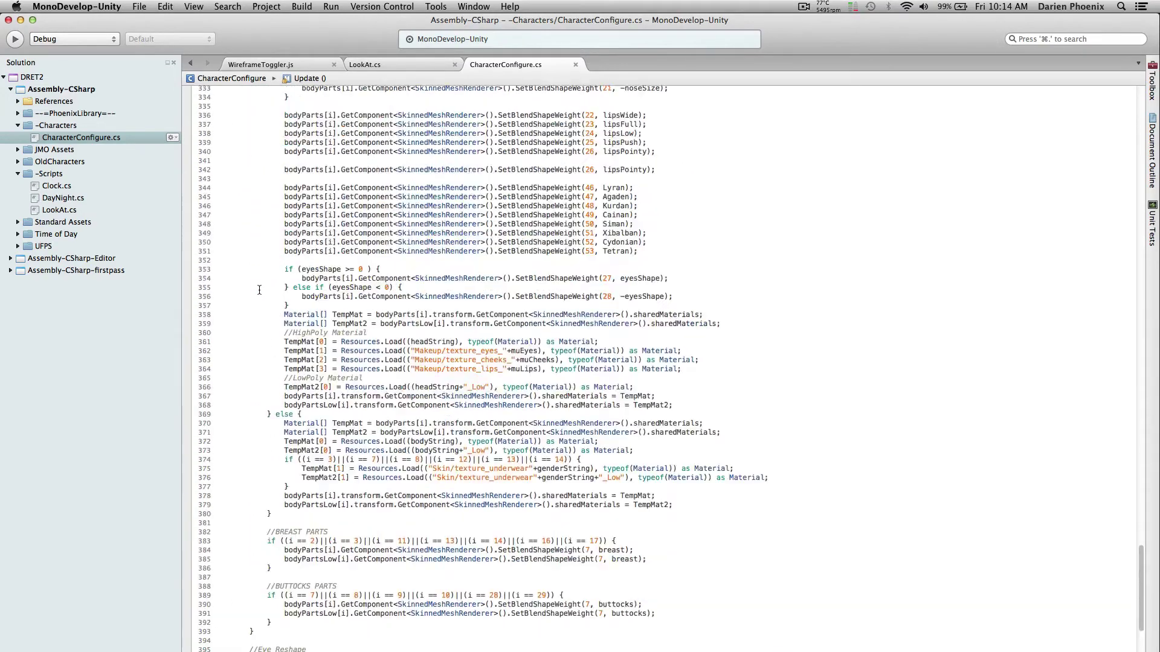
key("ctrl+Right")
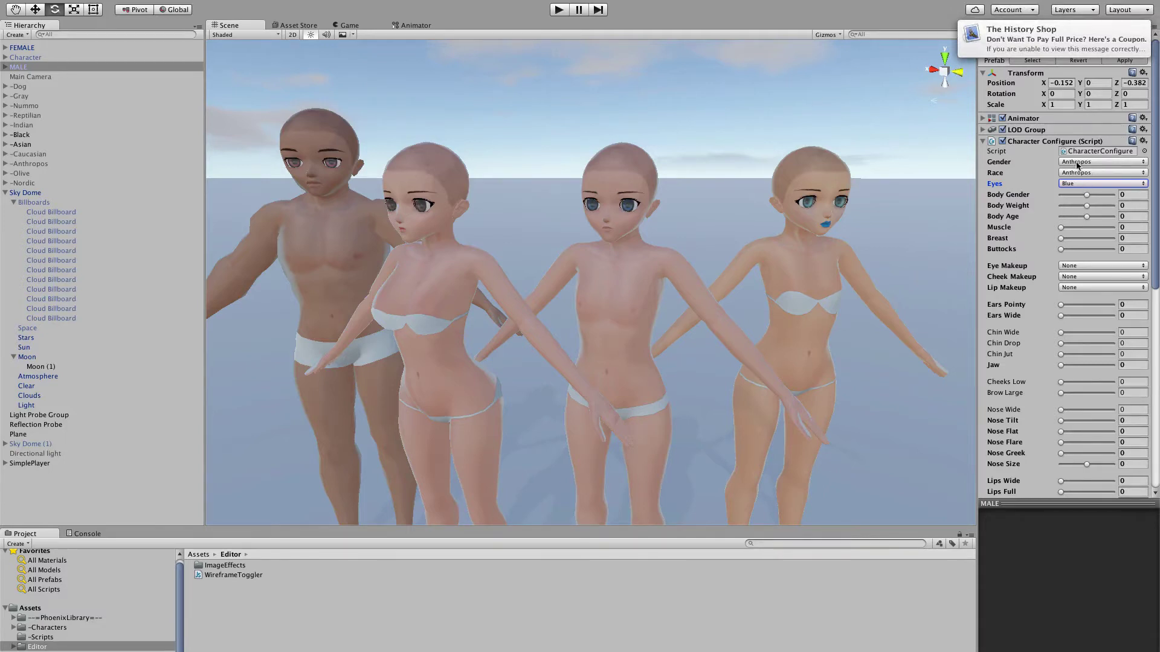
scroll(1073, 169, "down", 4)
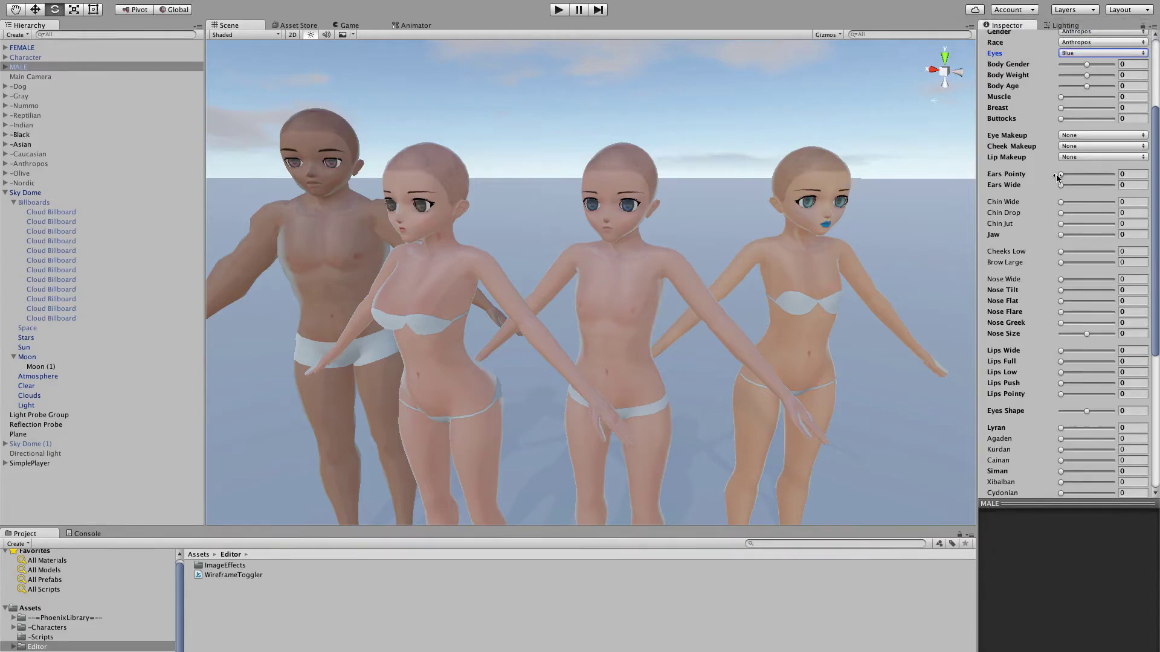
Return to MonoDevelop and highlight the editor-only if block in Update and the [ExecuteInEditMode] line in CharacterConfigure.cs
key("ctrl+Left")
scroll(737, 199, "up", 20)
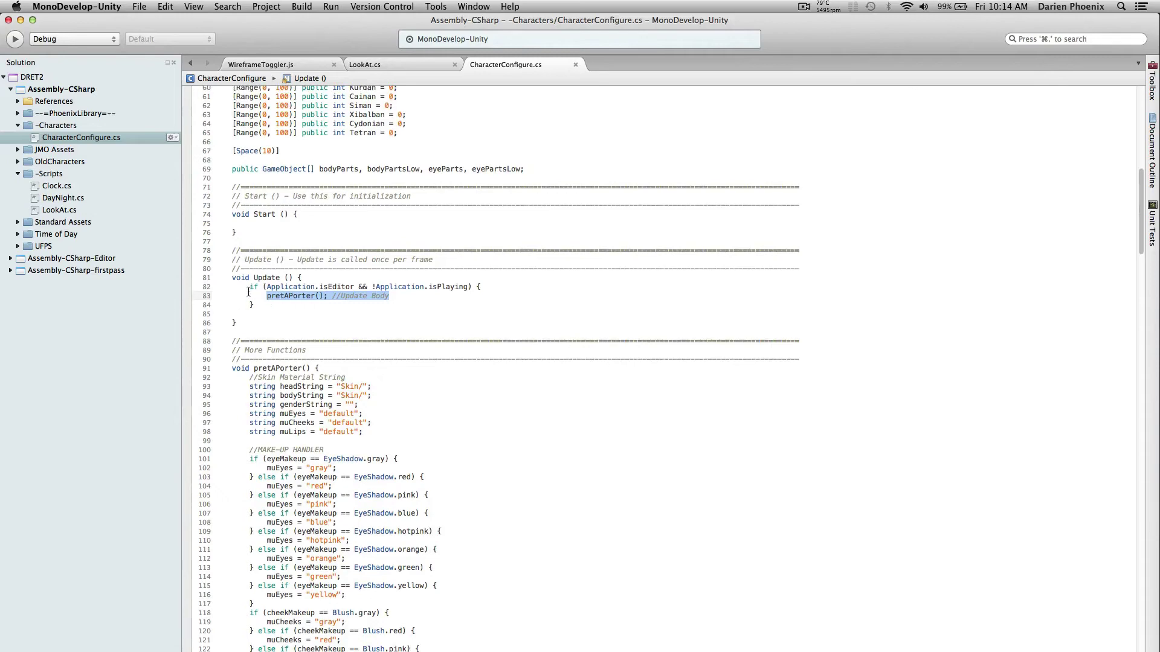
left_click_drag(250, 288, 251, 314)
scroll(265, 311, "up", 12)
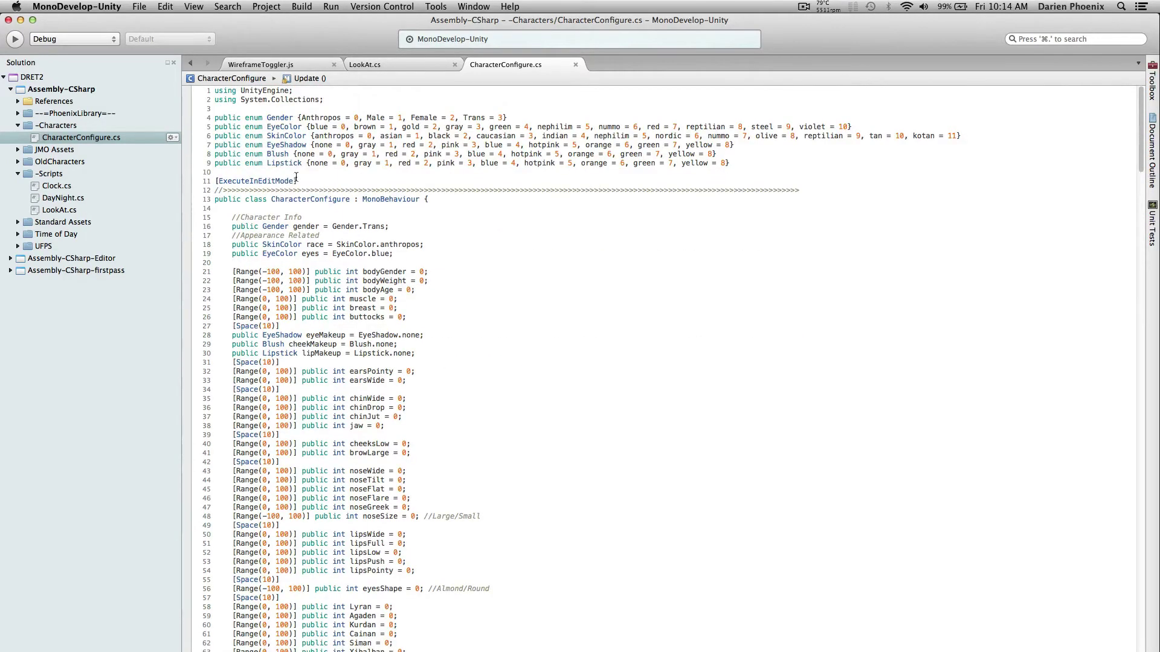
left_click_drag(299, 181, 207, 182)
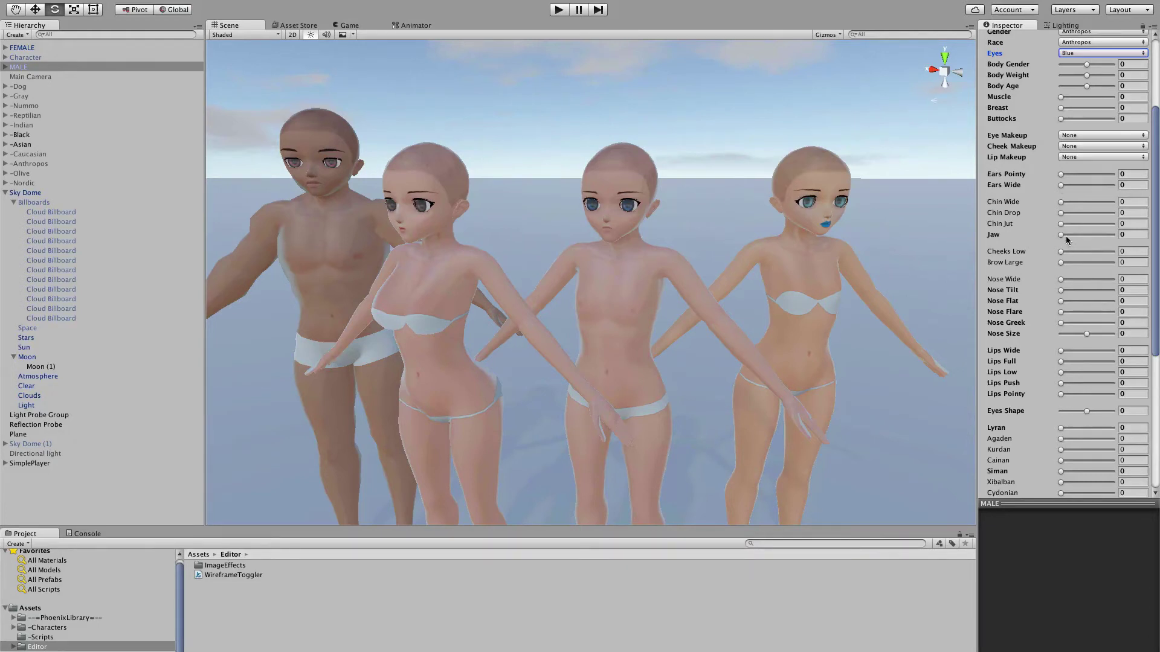
Switch back to Unity and reselect the MALE character after selecting a Cloud Billboard and Stars
left_click_drag(1065, 237, 971, 224)
left_click(120, 174)
left_click(91, 251)
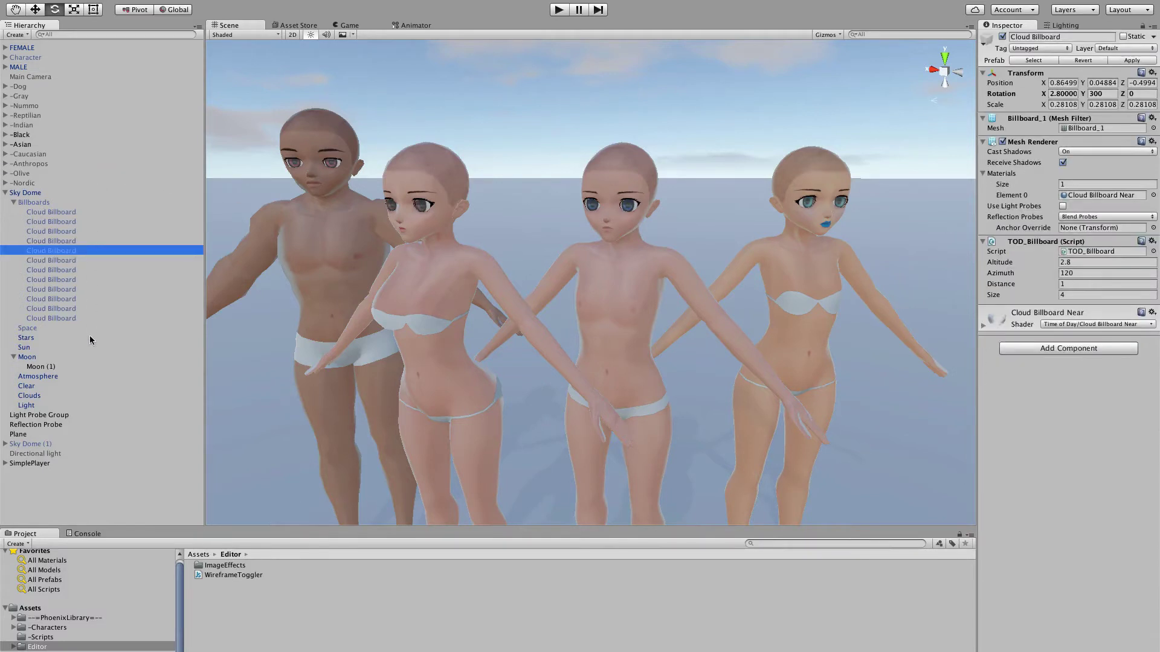
left_click(89, 337)
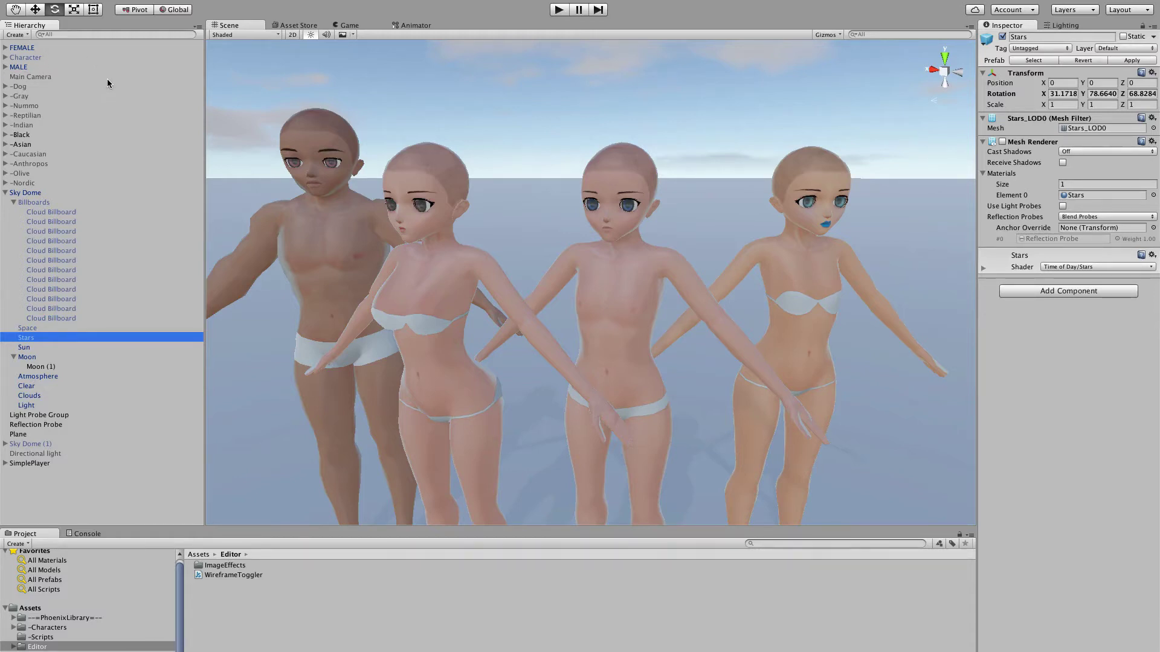
left_click(38, 66)
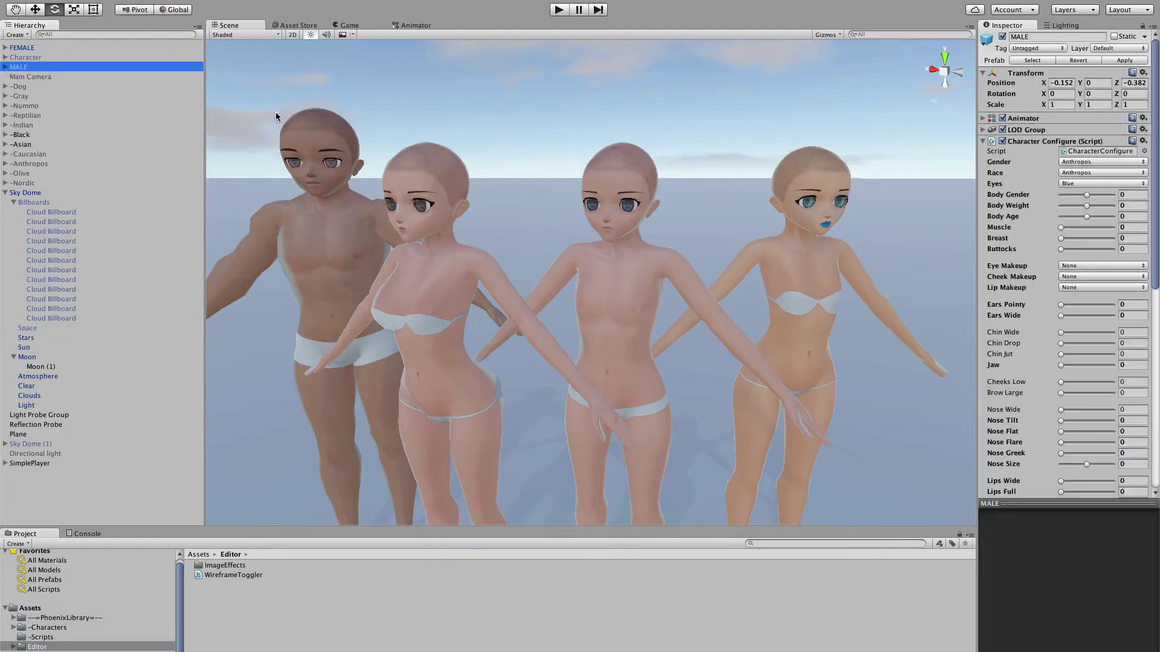
Try a Body Gender value of -12 on the MALE character, then reset it to 0
key("f")
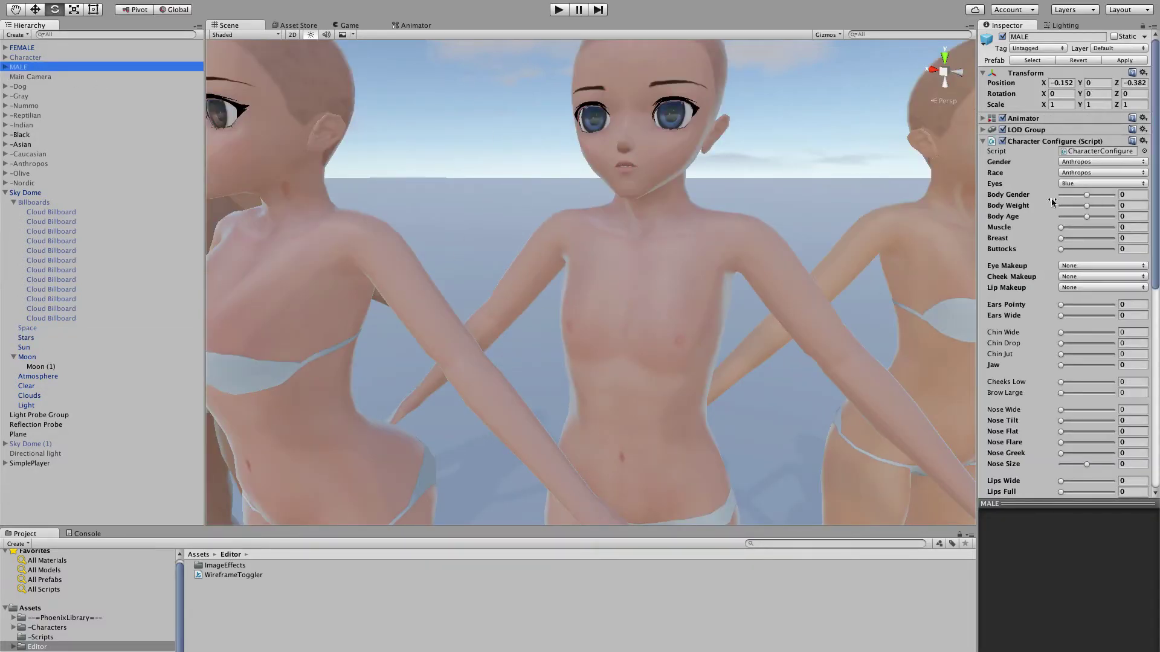
left_click(1084, 195)
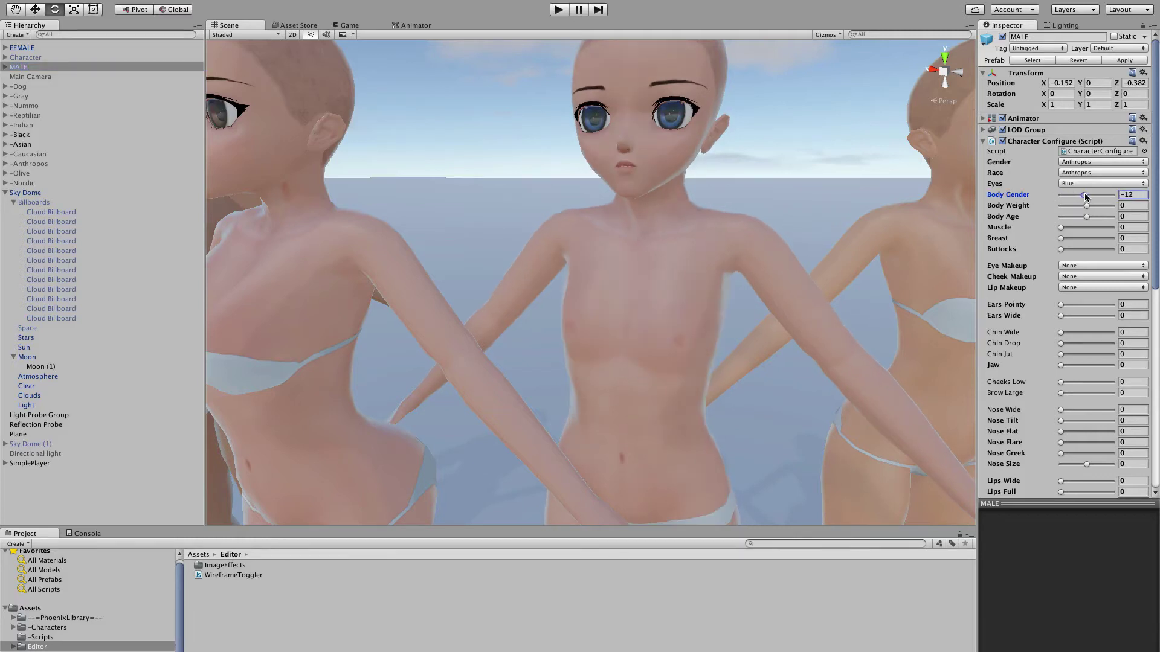
double_click(1144, 194)
type("0")
Examine the WireframeToggler editor script and the Show All WireFrames and Hide All WireFrames commands it defines
left_click(220, 575)
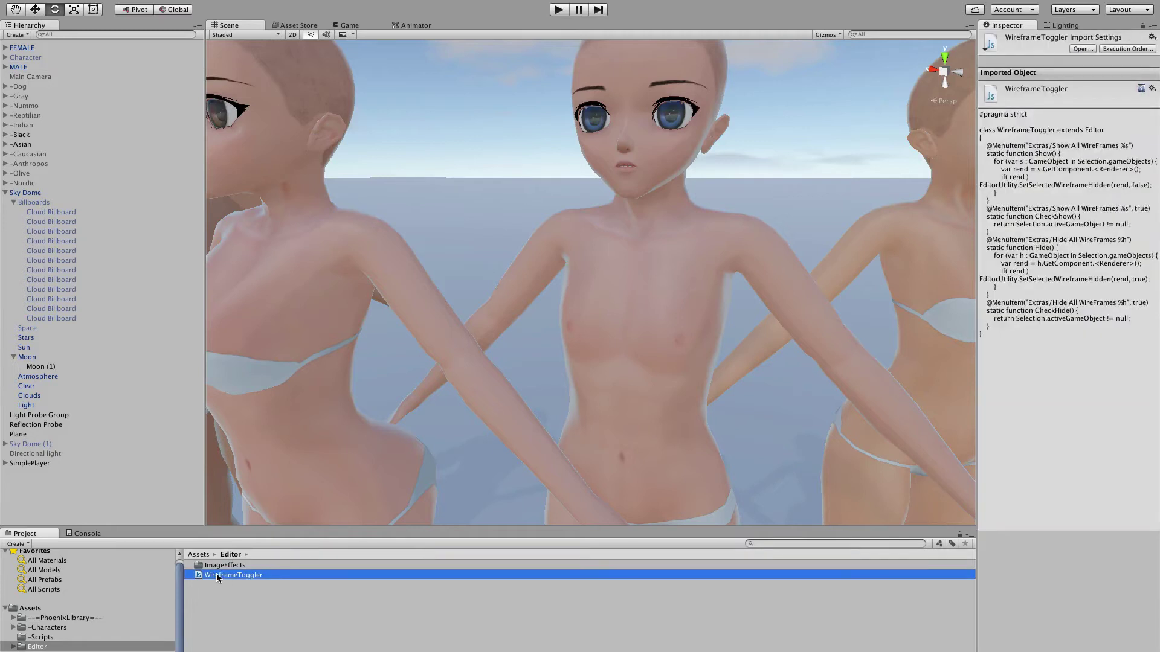
left_click(1021, 338)
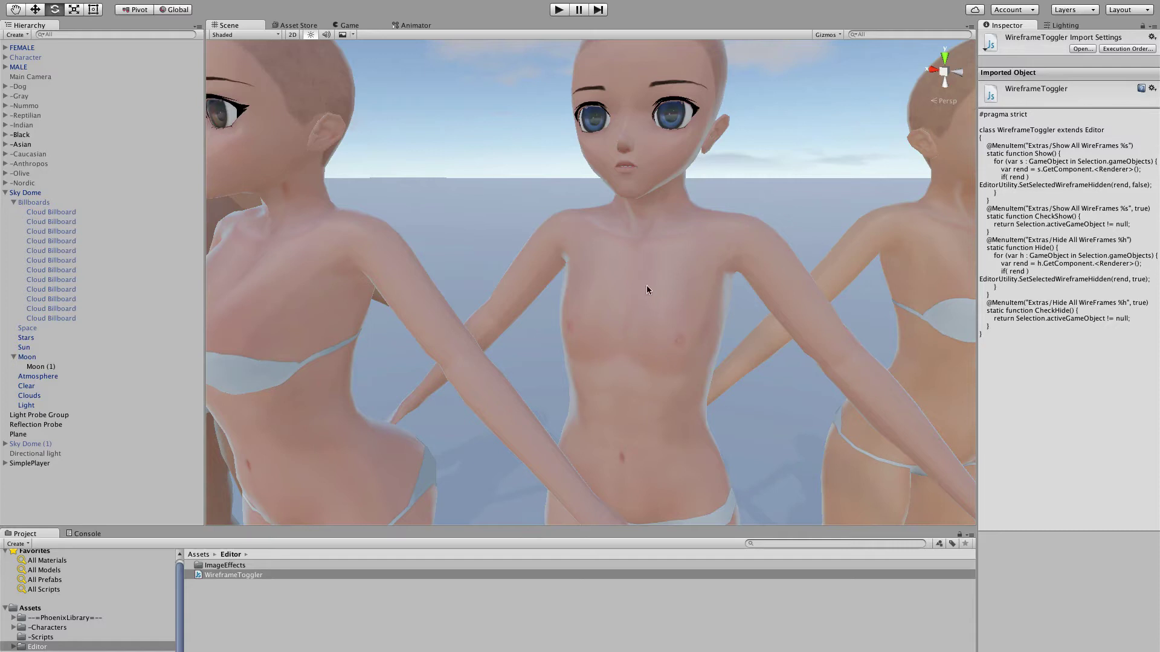
left_click(319, 6)
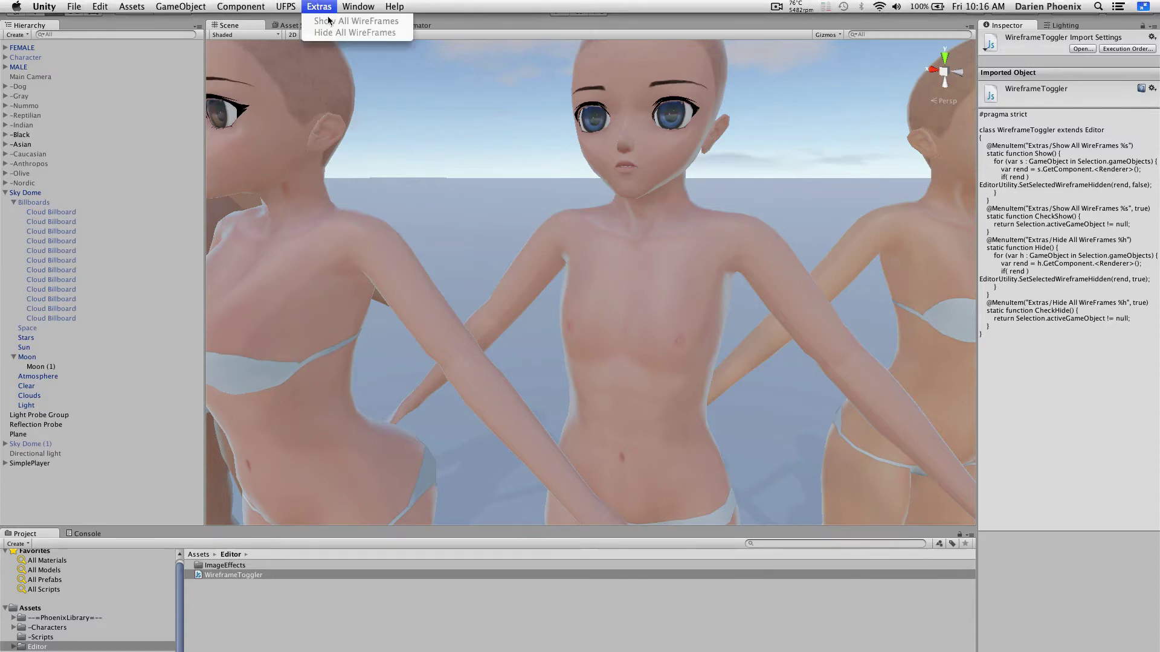
left_click(732, 275)
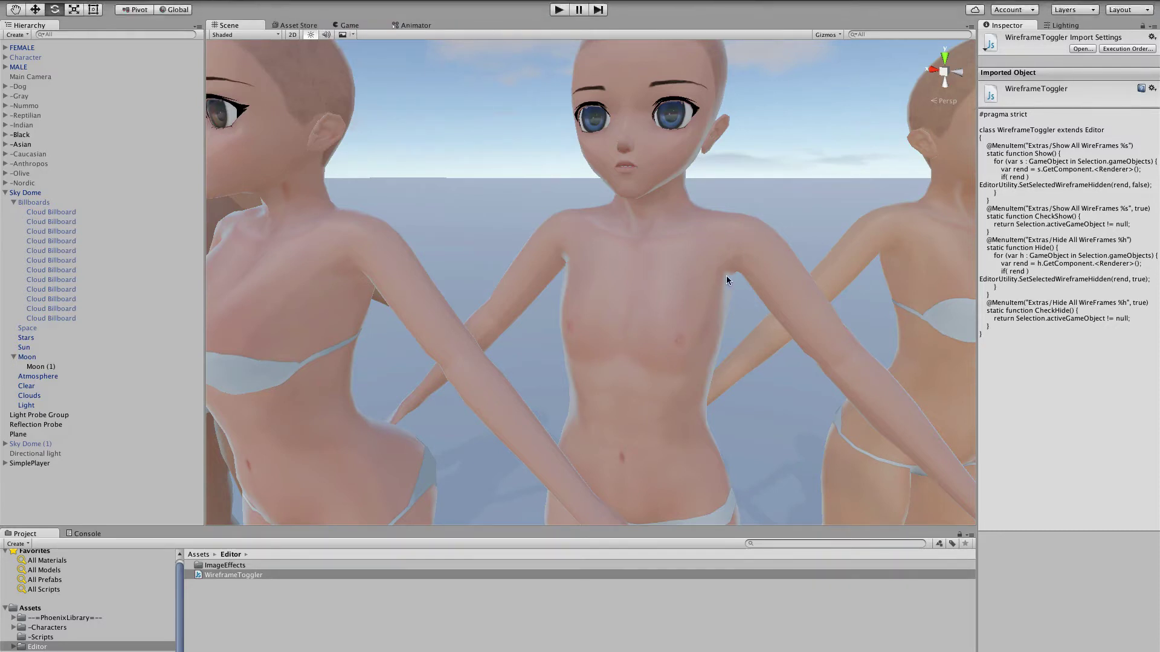
Reselect the MALE character, review its component settings, and collapse the Billboards and Sky Dome hierarchies
left_click(676, 267)
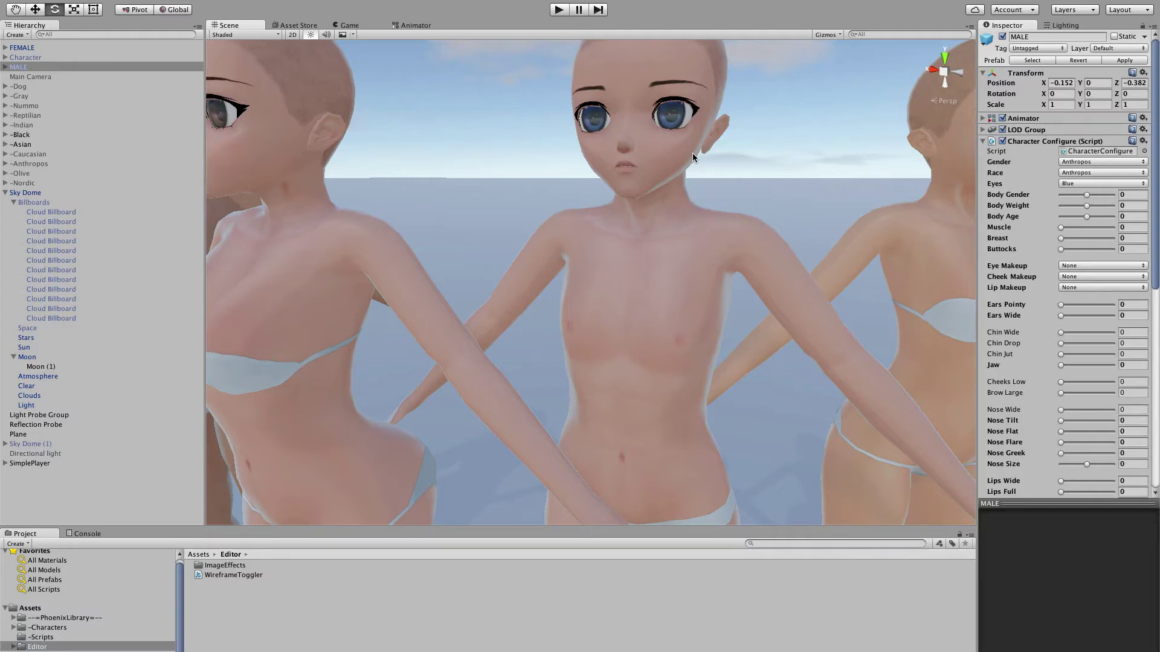
scroll(1103, 204, "down", 10)
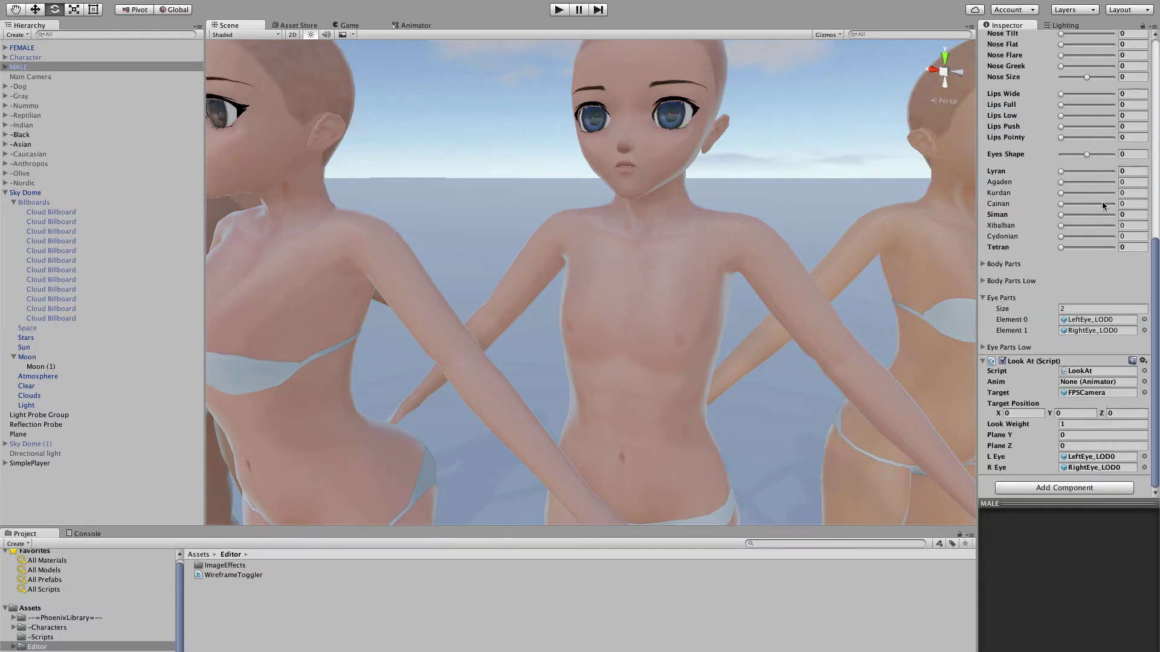
scroll(1103, 206, "up", 10)
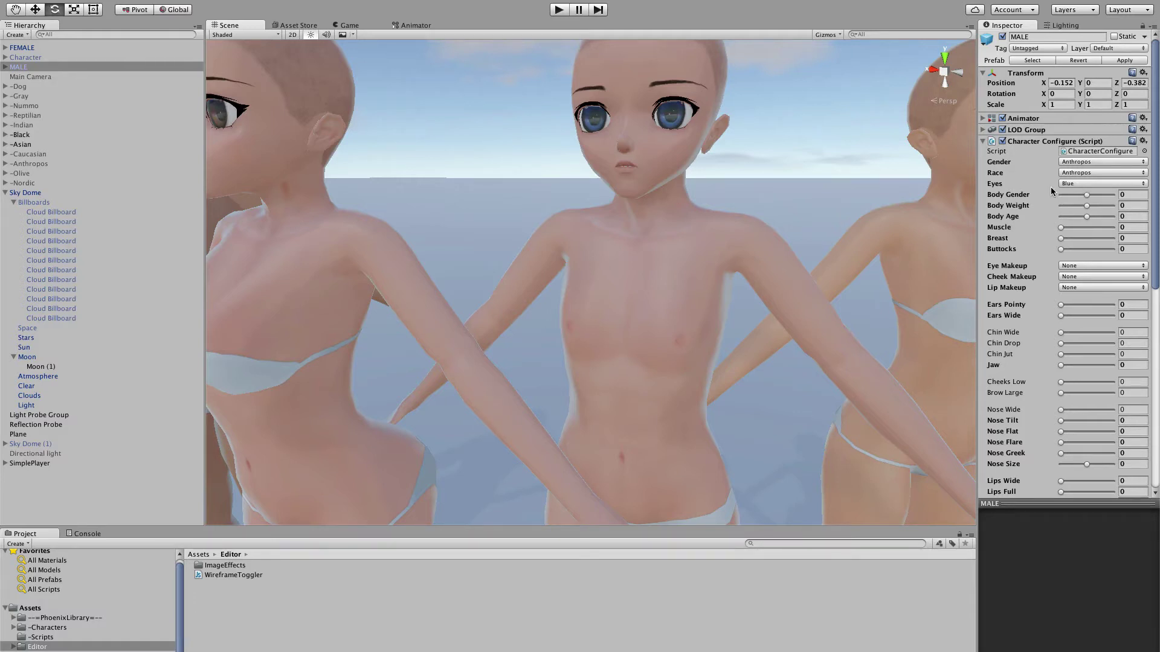
scroll(818, 136, "down", 5)
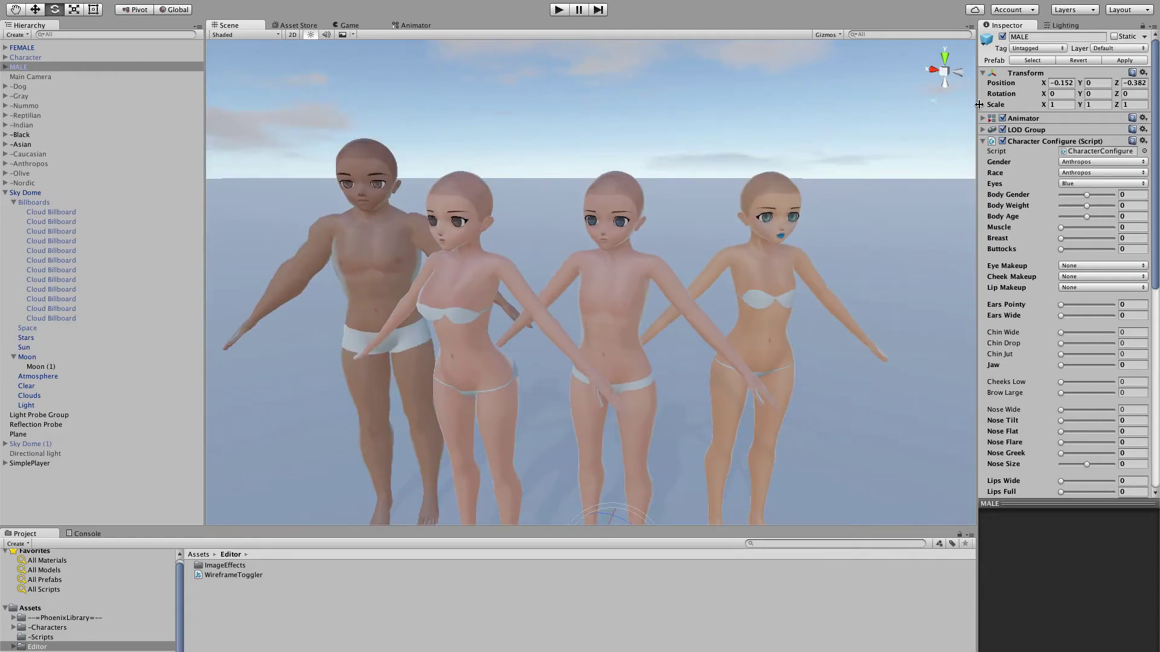
scroll(949, 163, "down", 3)
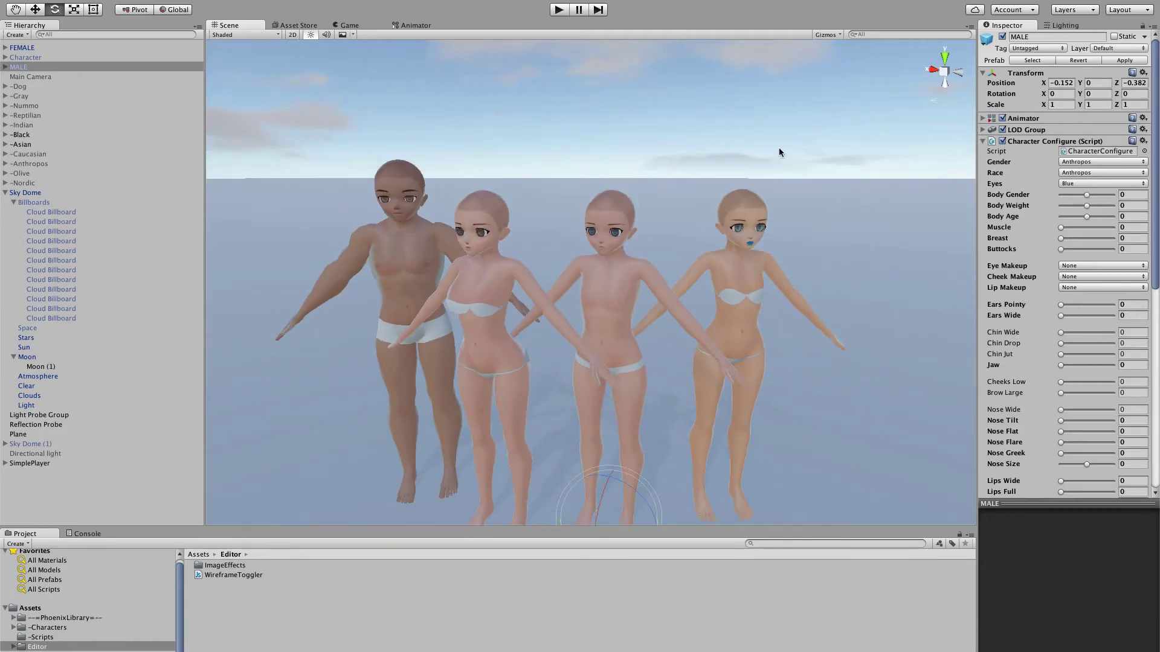
left_click(12, 202)
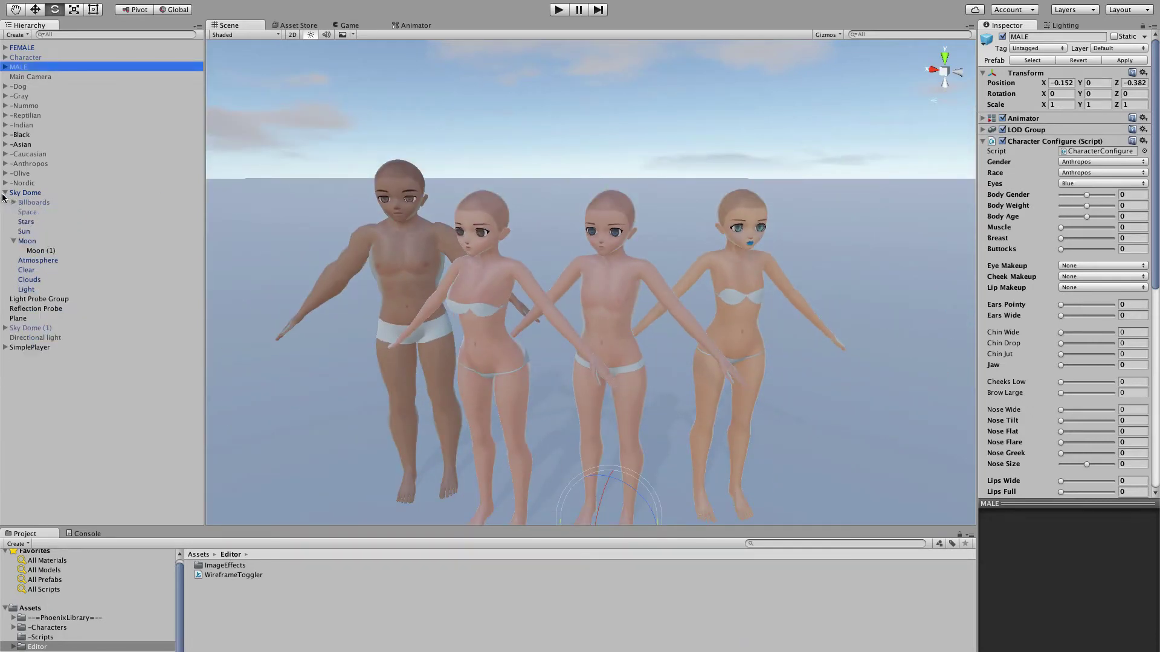
left_click(6, 193)
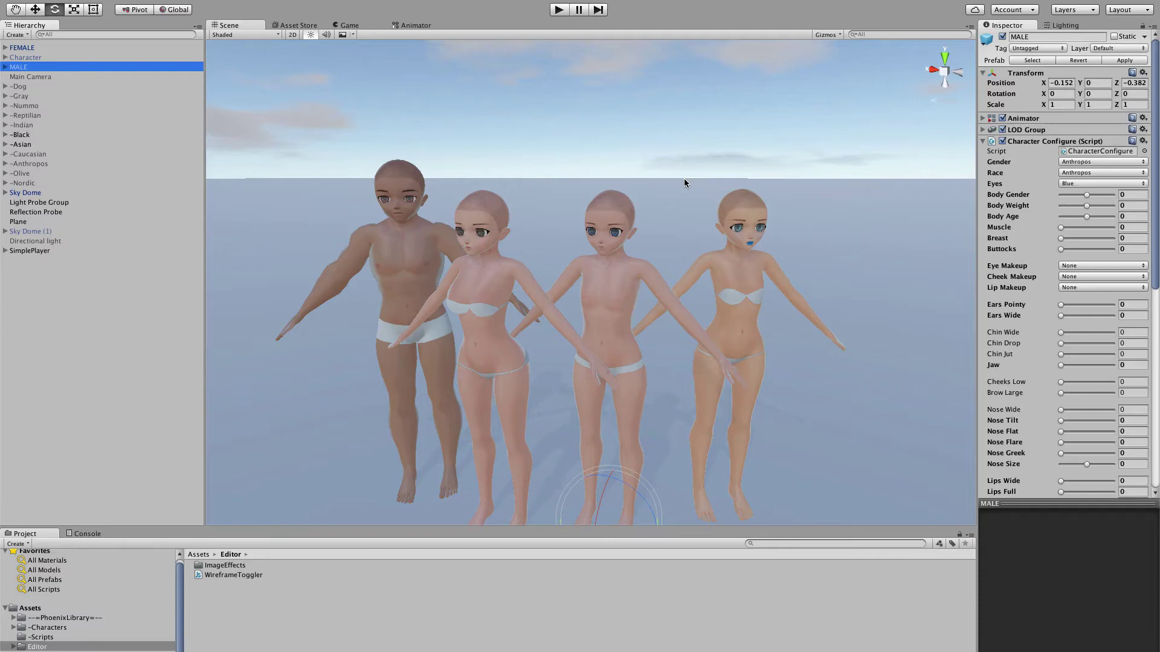
Select the MALE character's VID_00_Head_LOD0 mesh and examine it and the neighbouring characters from several angles
scroll(614, 242, "up", 10)
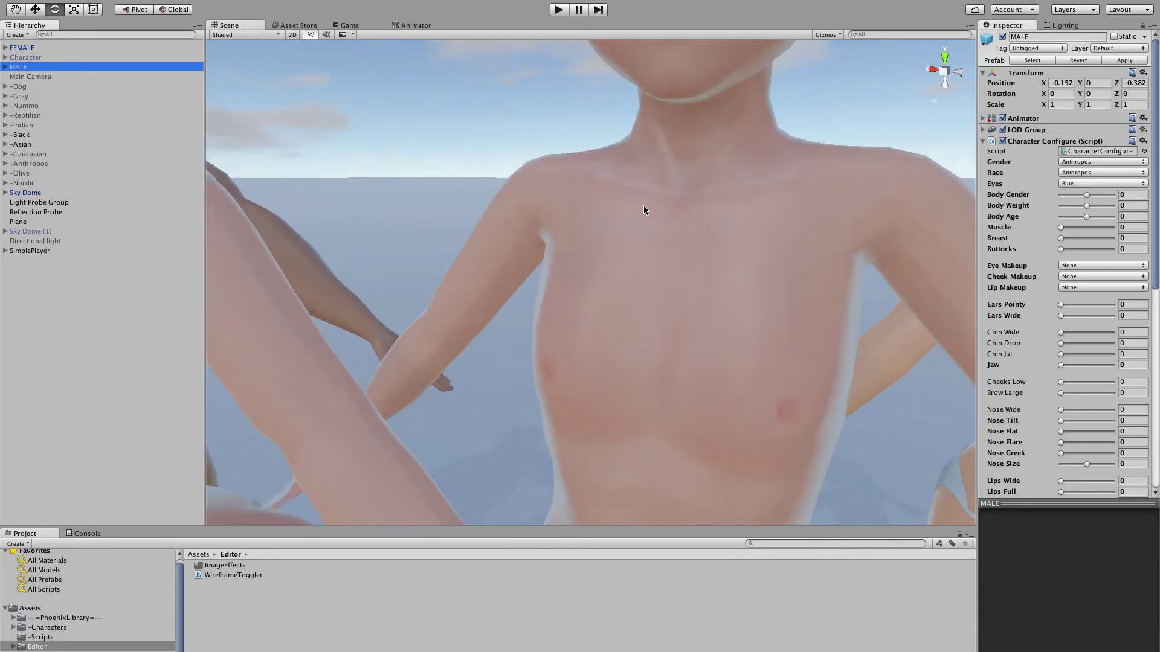
scroll(644, 205, "down", 10)
left_click(657, 176)
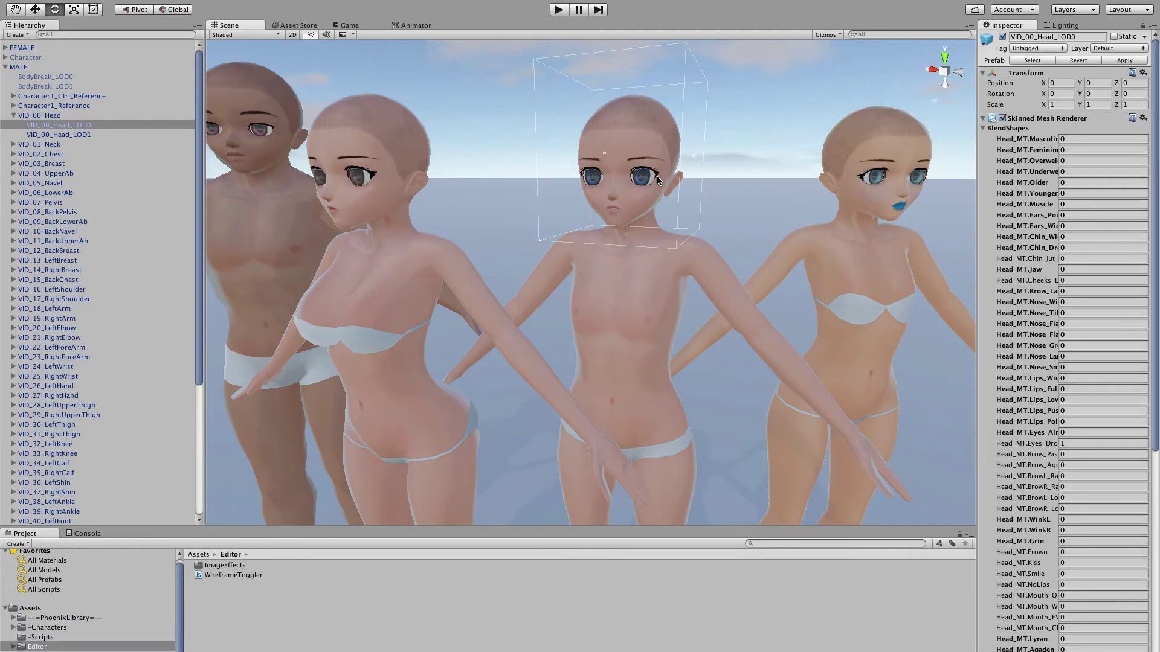
scroll(666, 299, "down", 3)
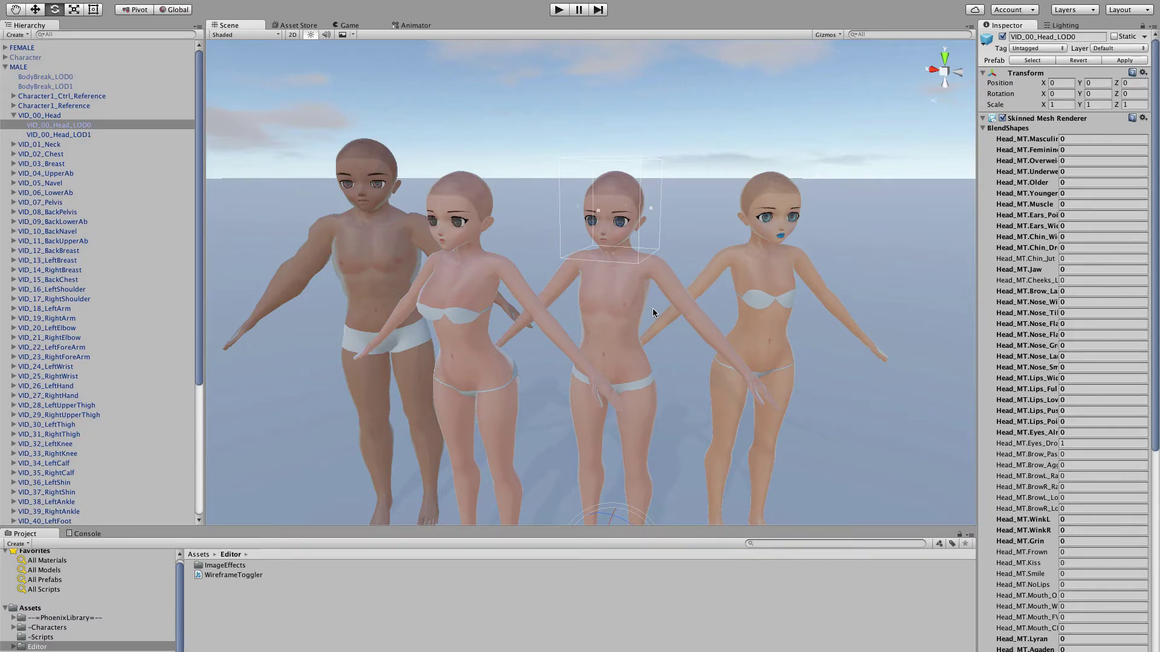
scroll(653, 309, "up", 10)
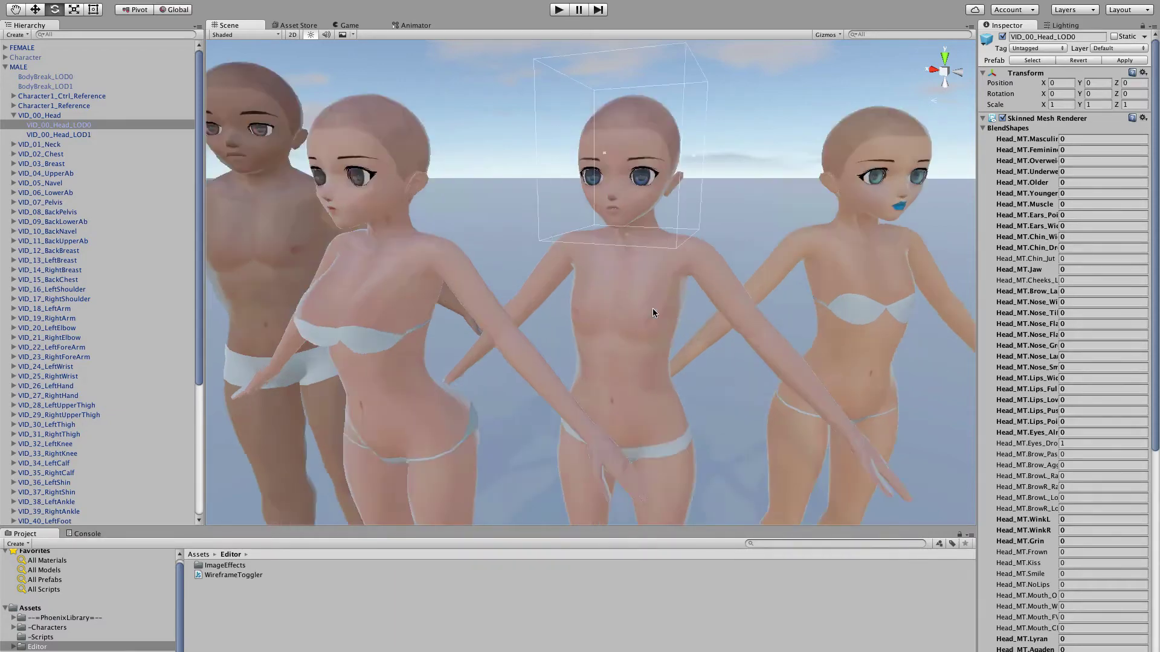
middle_click_drag(653, 309, 618, 384)
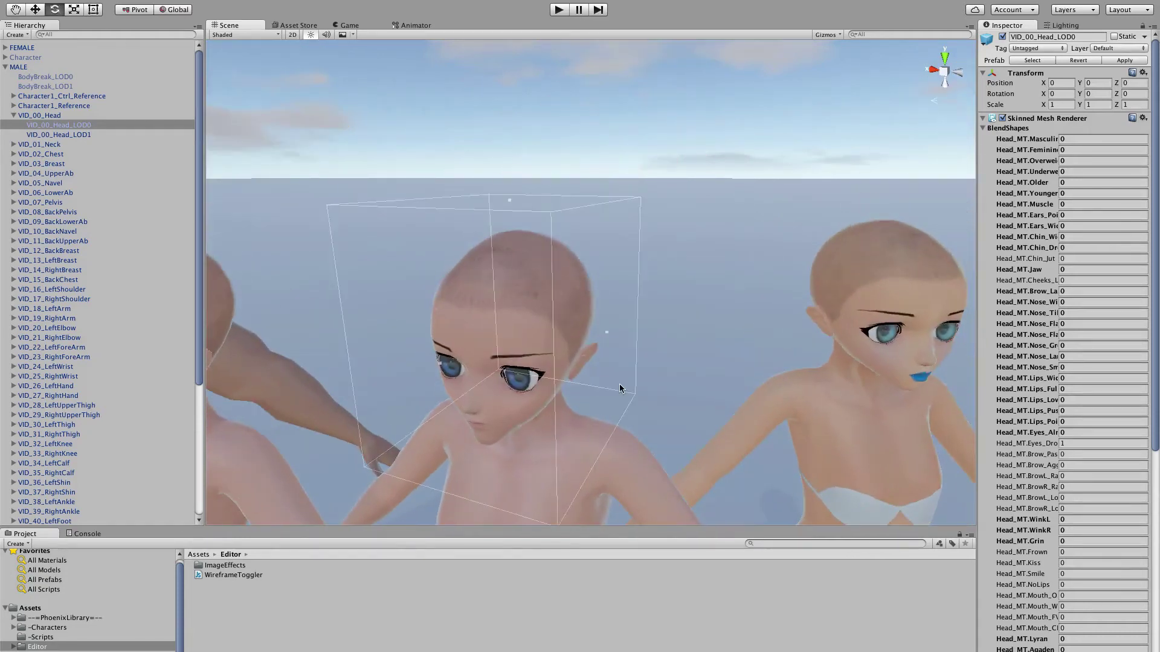
left_click_drag(618, 384, 636, 334, "alt")
scroll(635, 334, "up", 5)
scroll(635, 338, "down", 10)
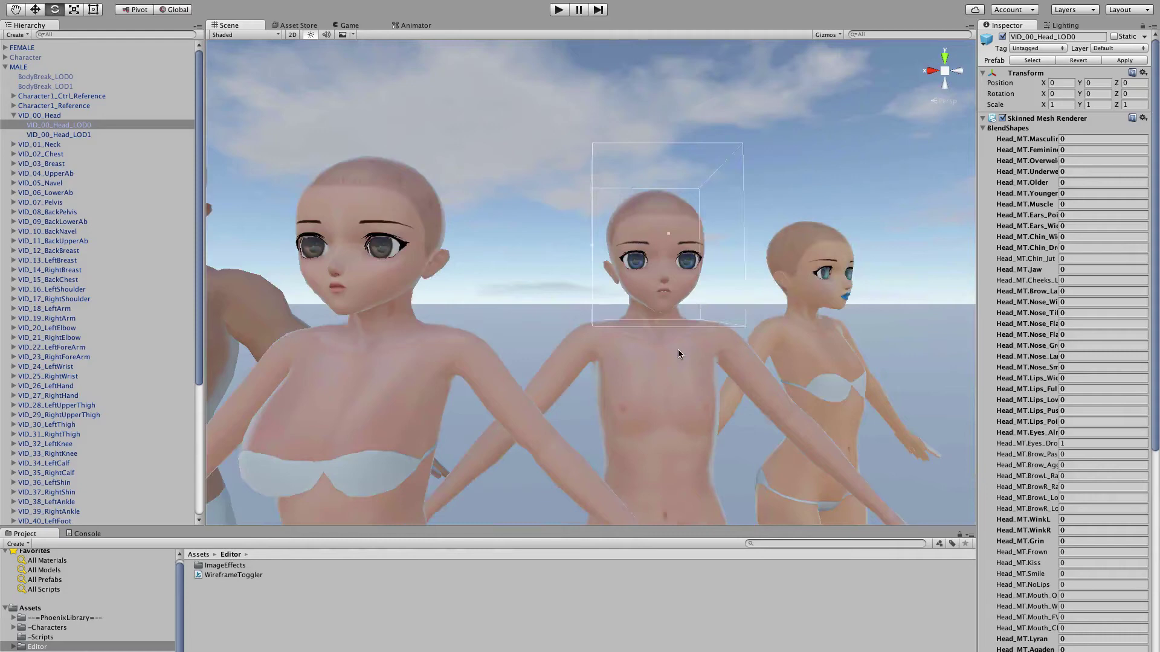
mouse_move(678, 349)
middle_mouse_down()
mouse_move(739, 372)
mouse_move(670, 361)
middle_mouse_up()
scroll(697, 360, "up", 5)
Select the FEMALE character and pick its LeftEye_LOD0 mesh to inspect the renderer and eye materials
left_click(657, 296)
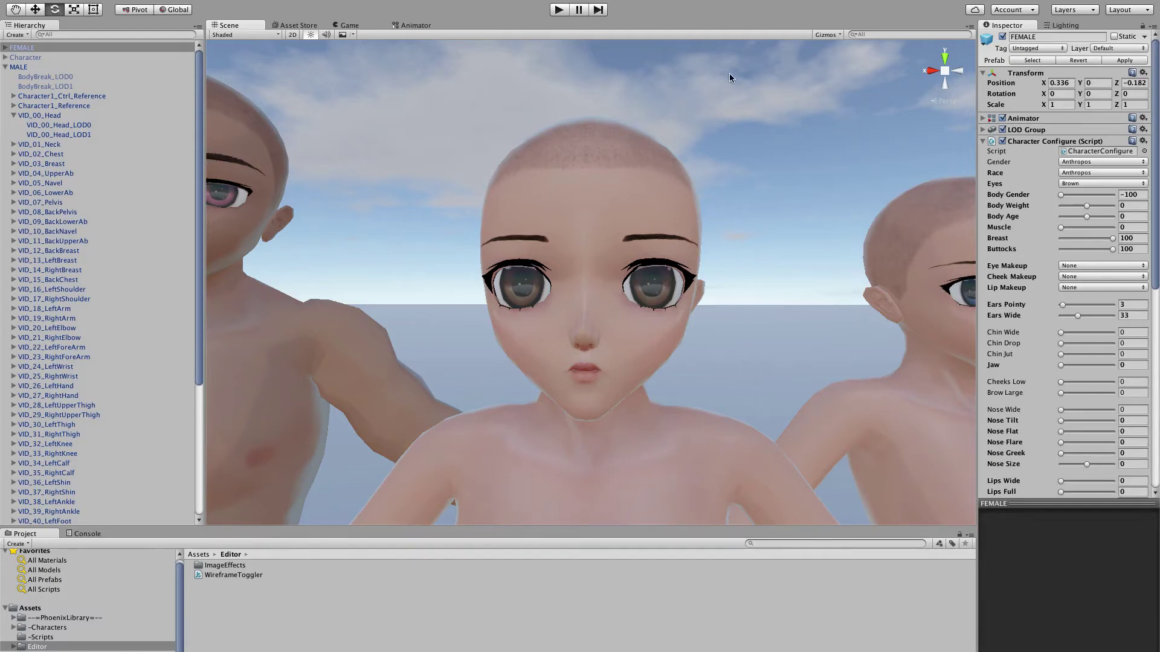
left_click(655, 294)
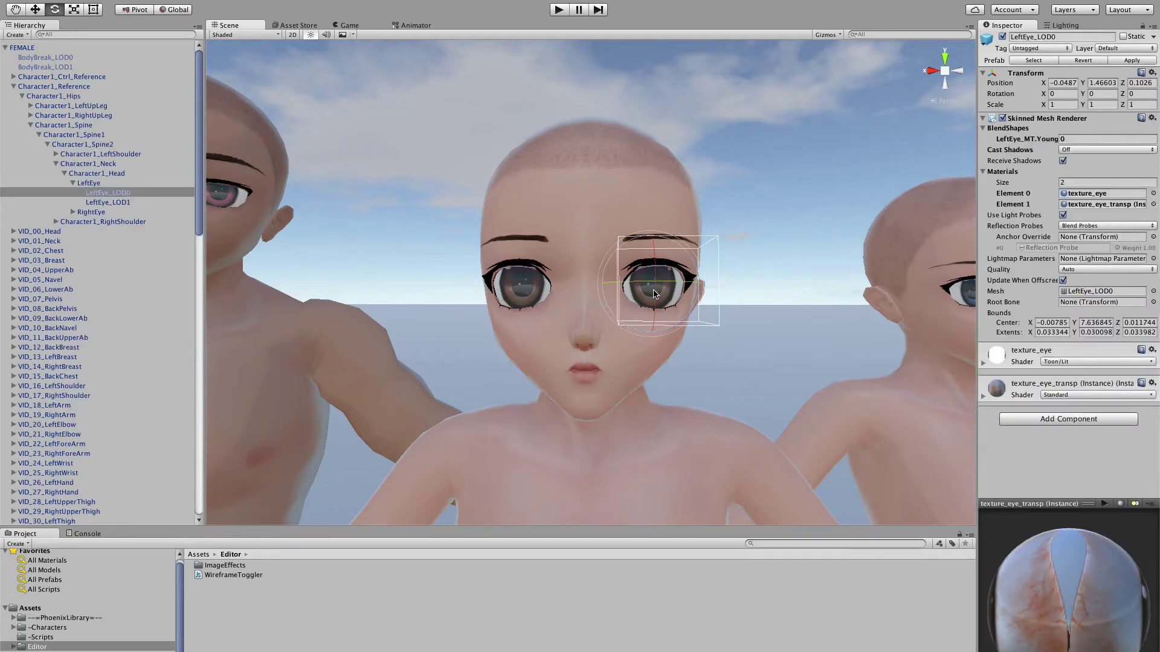
left_click(105, 200)
left_click(107, 193)
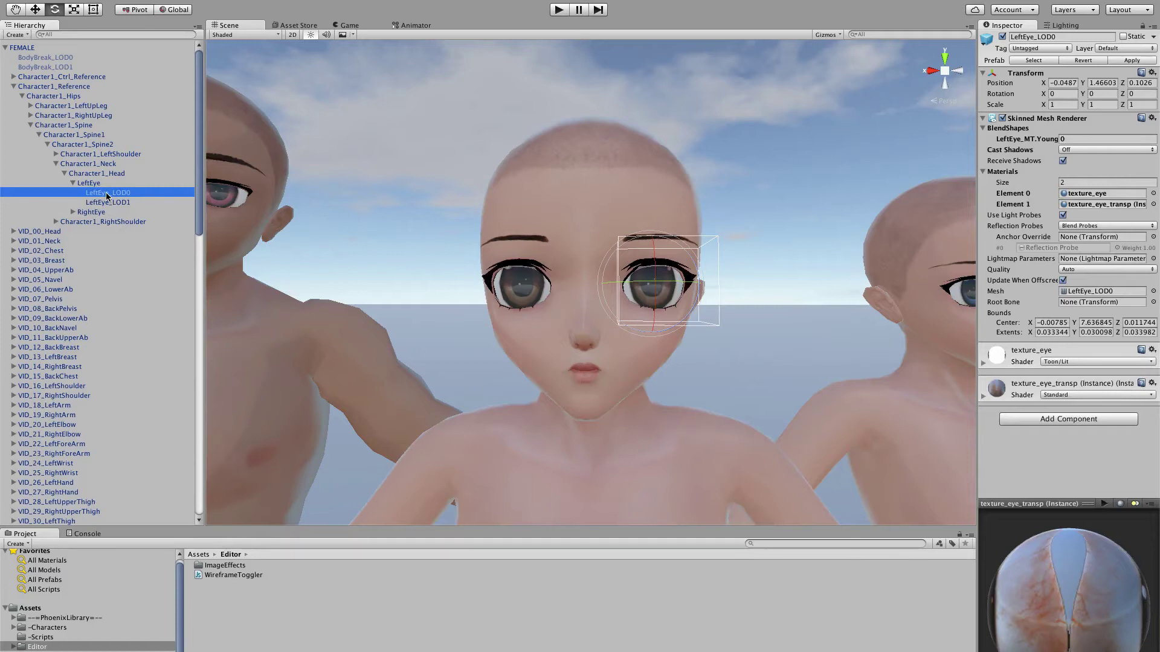
Compare the FEMALE character's LeftEye_LOD0 and LeftEye_LOD1 meshes under LeftEye, then frame LeftEye_LOD0 for a close look
left_click(96, 184)
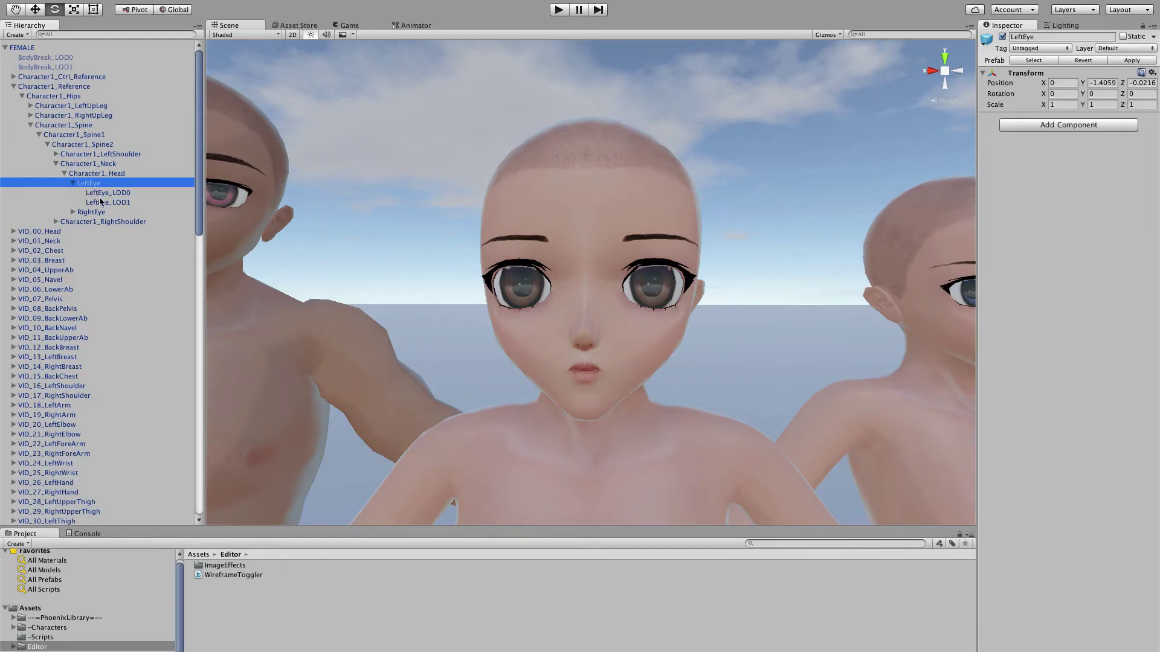
left_click(100, 201)
left_click(95, 185)
left_click(108, 193)
left_click(109, 203)
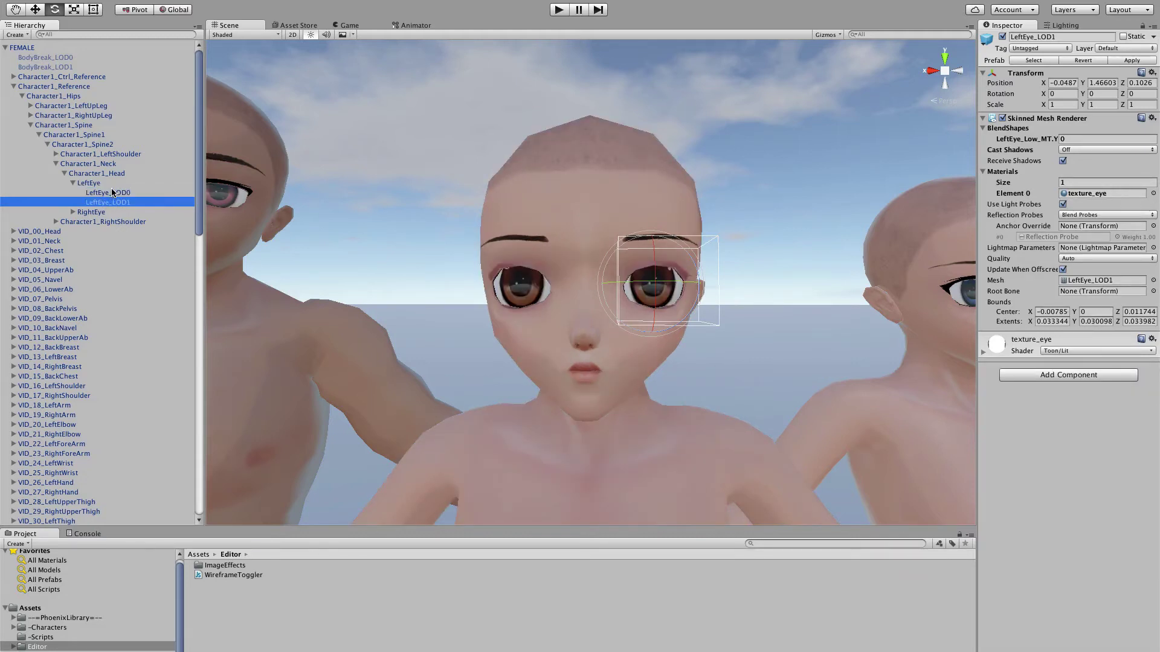
left_click(118, 192)
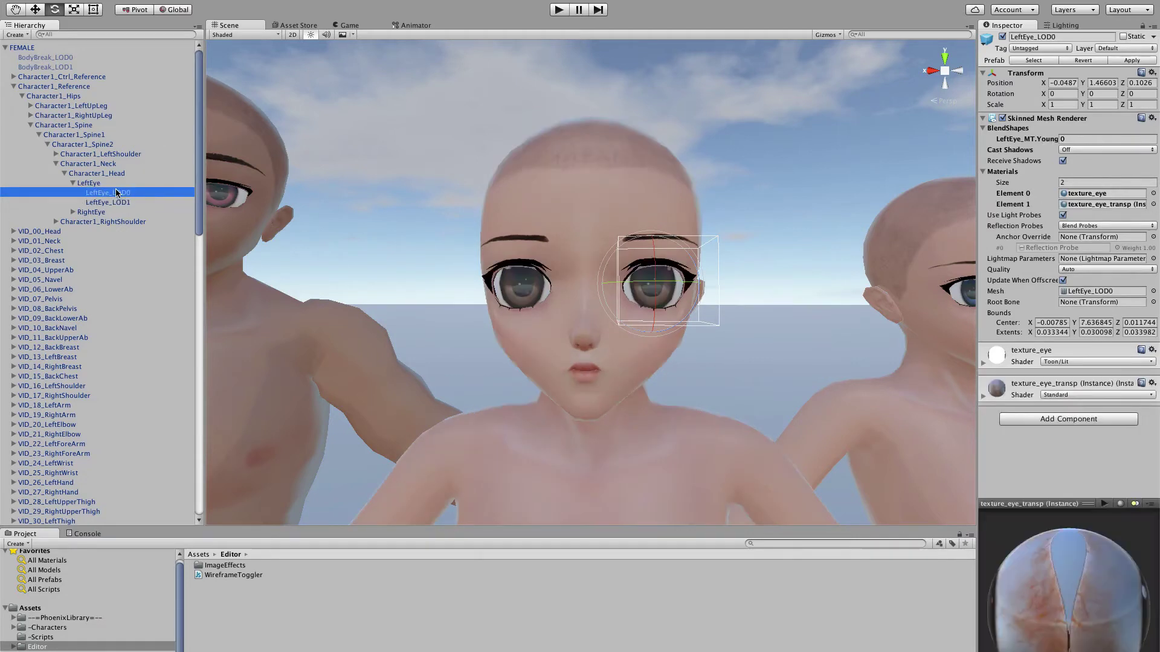
key("f")
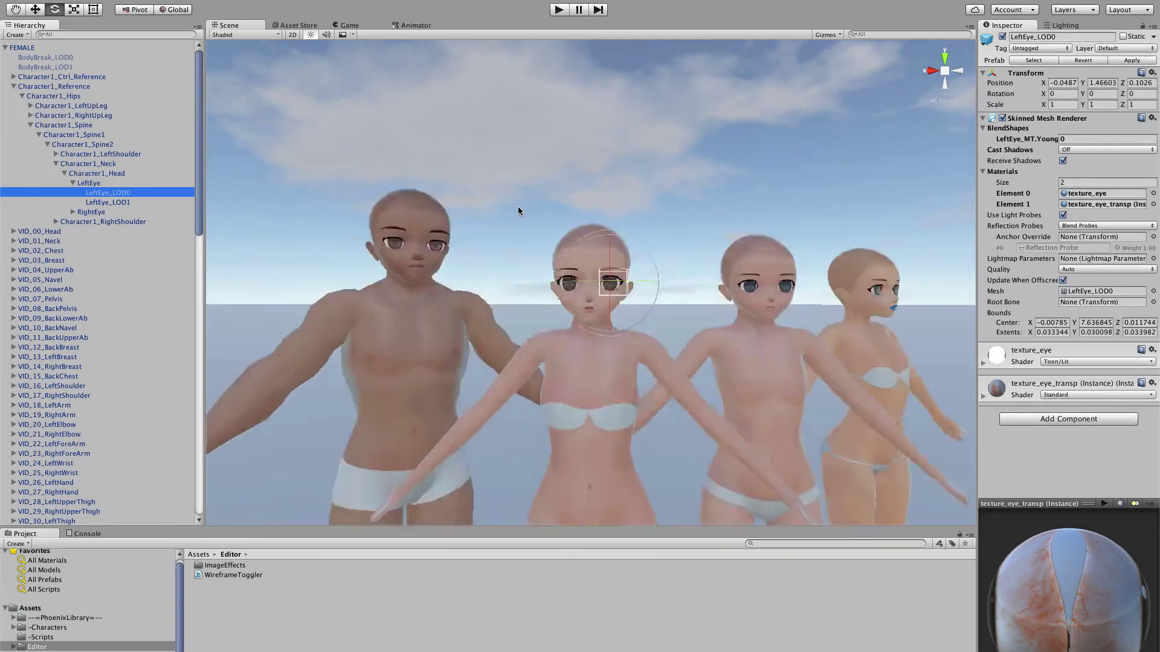
key("f")
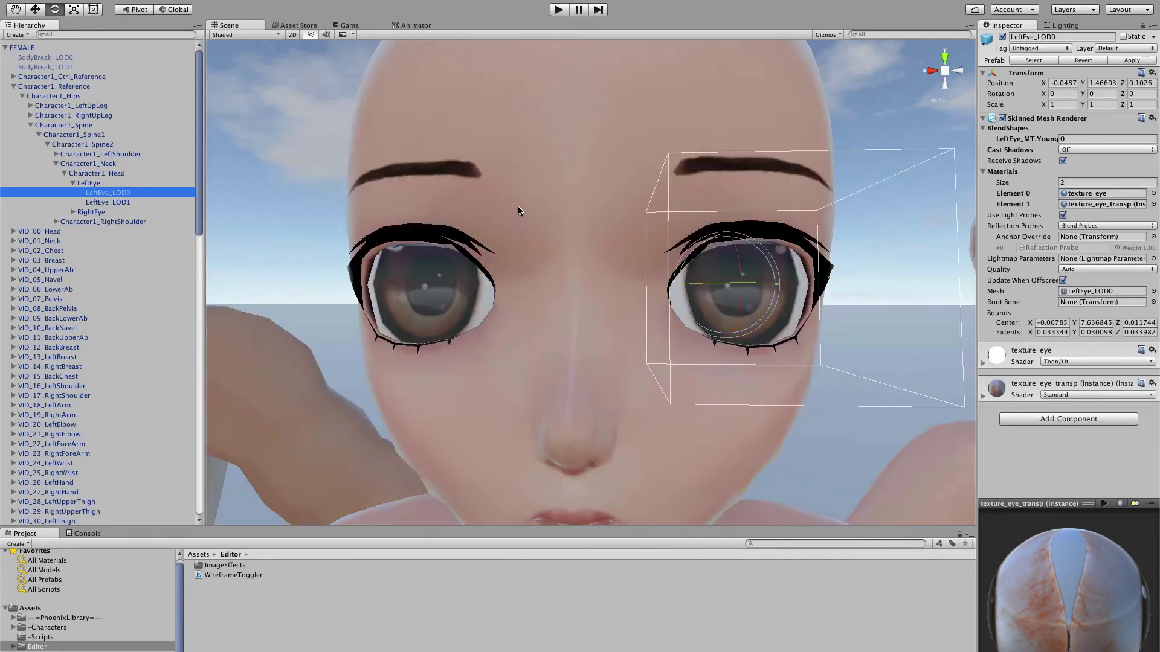
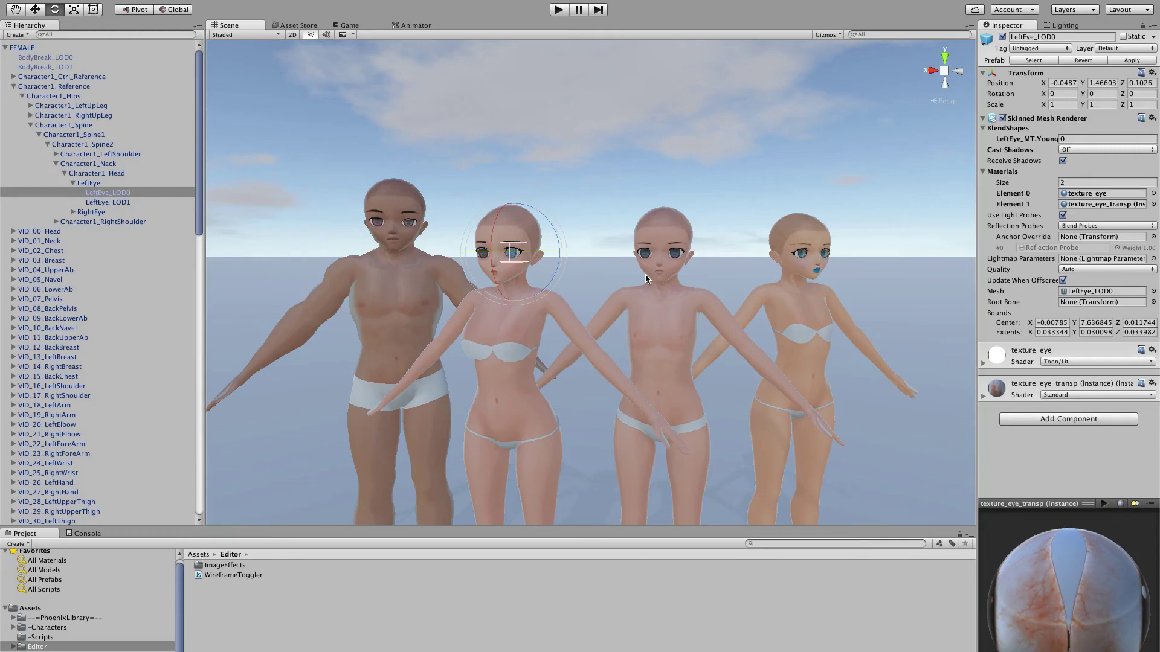
Look at the LOD0 and LOD1 meshes inside the FEMALE character's VID_00_Head group, then collapse the group
left_click(24, 233)
left_click(13, 232)
left_click(48, 241)
left_click(70, 250)
key("Up")
left_click(12, 231)
Select all of the FEMALE character's body part groups from VID_00_Head through VID_41_RightFoot
left_click(22, 234)
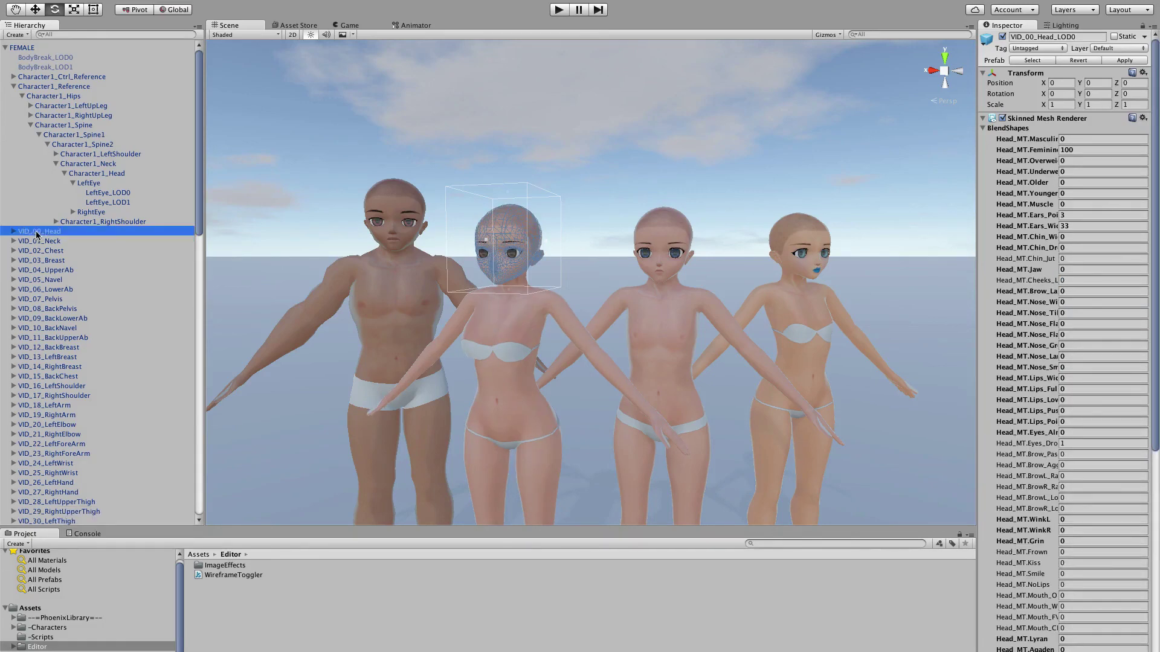
scroll(54, 368, "down", 5)
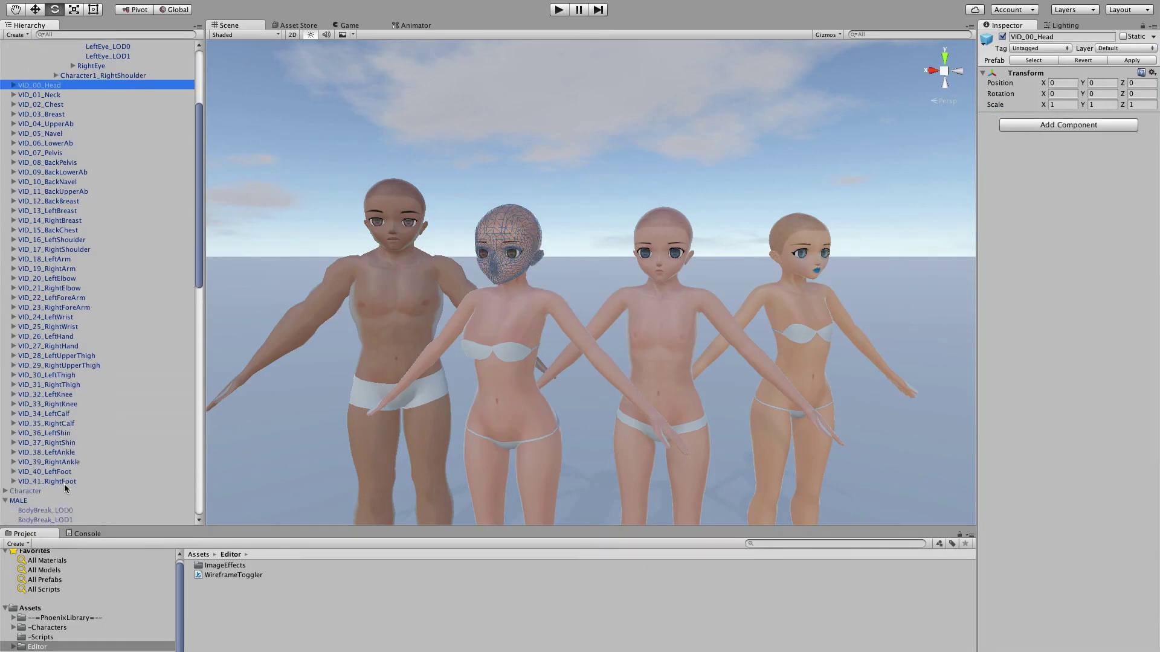
left_click(64, 482, "shift")
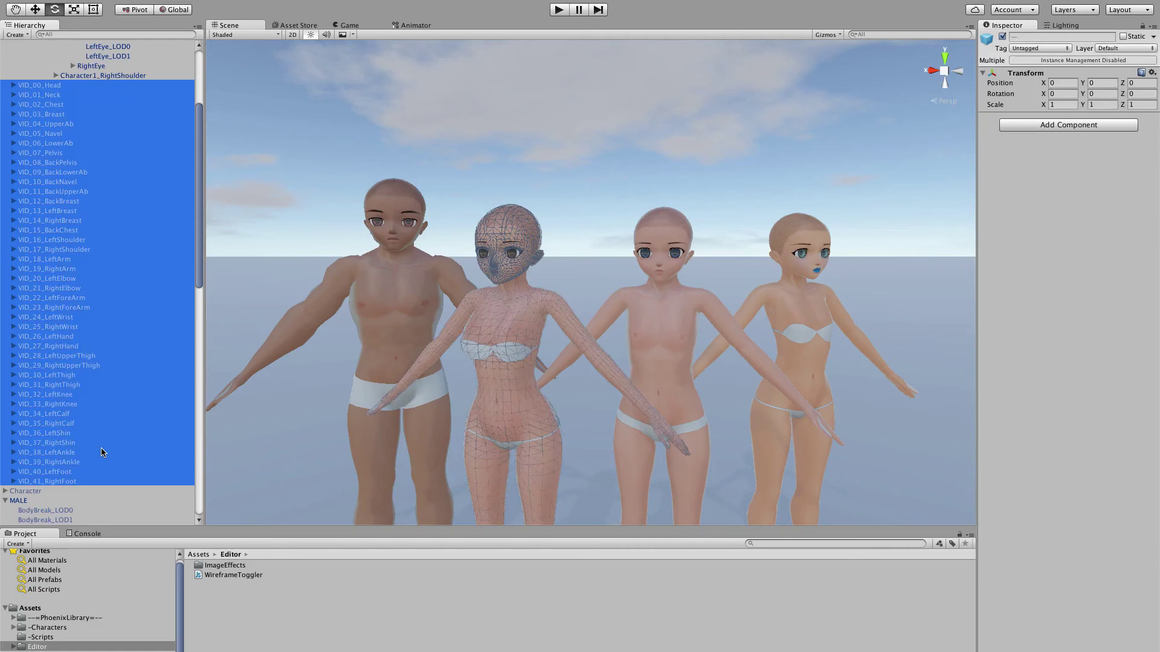
Step back and forth through the FEMALE character's individual body part groups, between VID_15_BackChest and VID_27_RightHand, to examine each one's mesh area
left_click(101, 248)
key("Down")
key("Down")
key("Down")
key("Down")
key("Down")
key("Down")
key("Down")
key("Down")
key("Down")
key("Down")
key("Down")
key("Down")
key("Down")
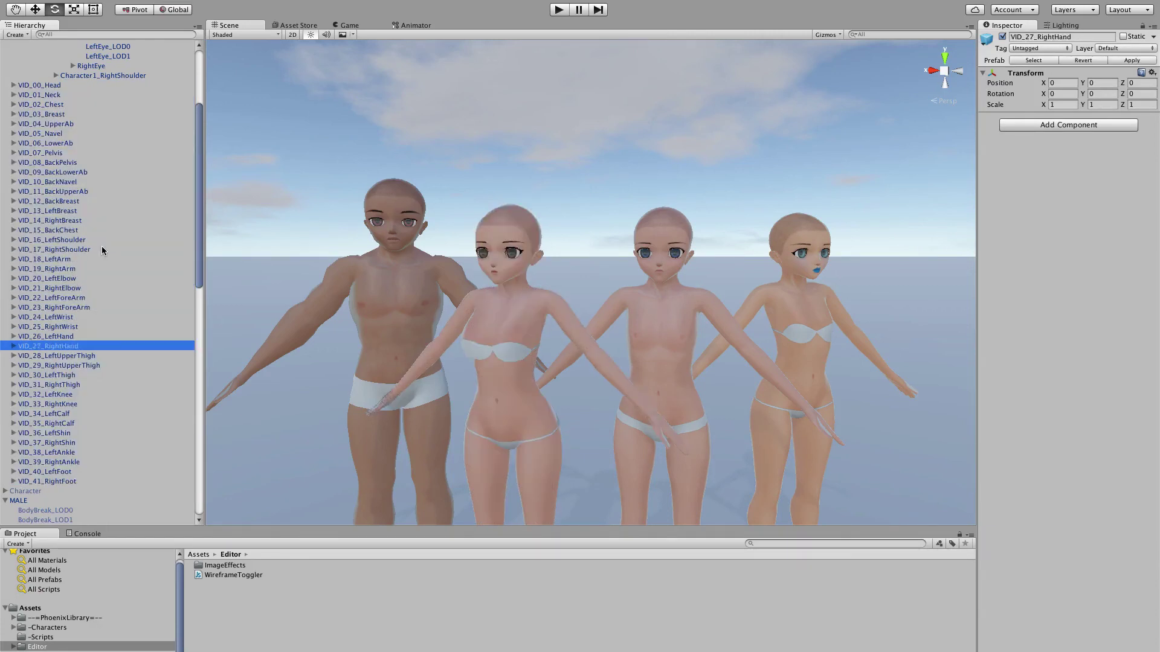
key("Up")
key("Up")
key("Up")
key("Up")
key("Up")
key("Up")
key("Up")
key("Up")
key("Up")
key("Up")
key("Up")
key("Up")
key("Up")
key("Up")
key("Up")
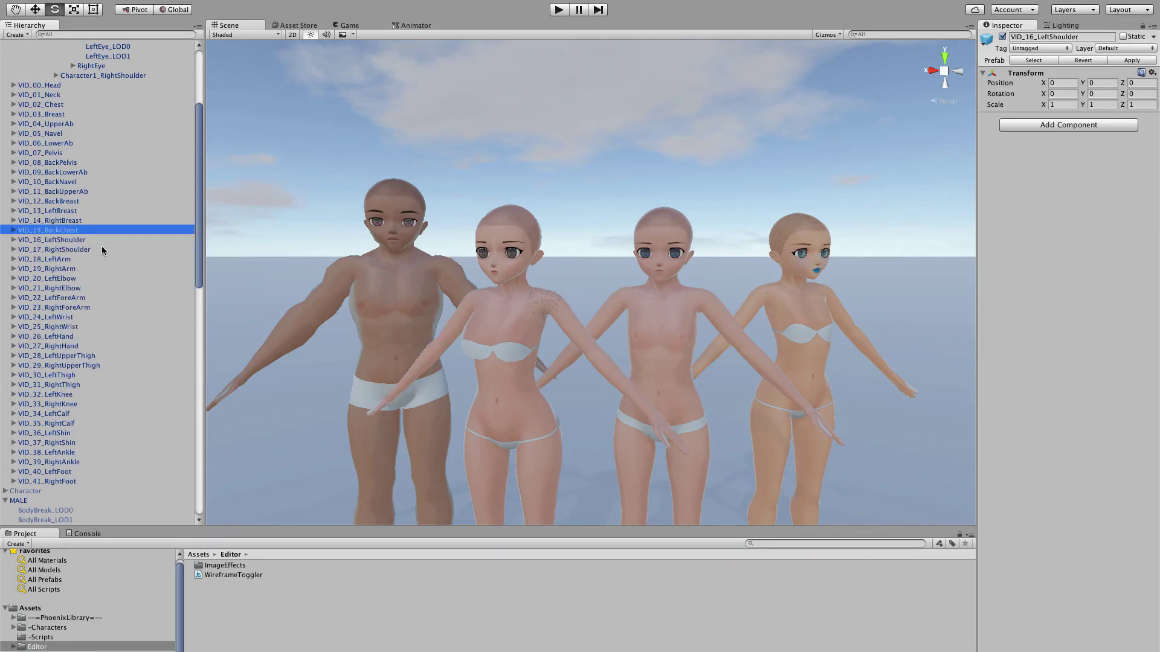
key("Down")
key("Down")
key("Down")
key("Down")
key("Down")
key("Down")
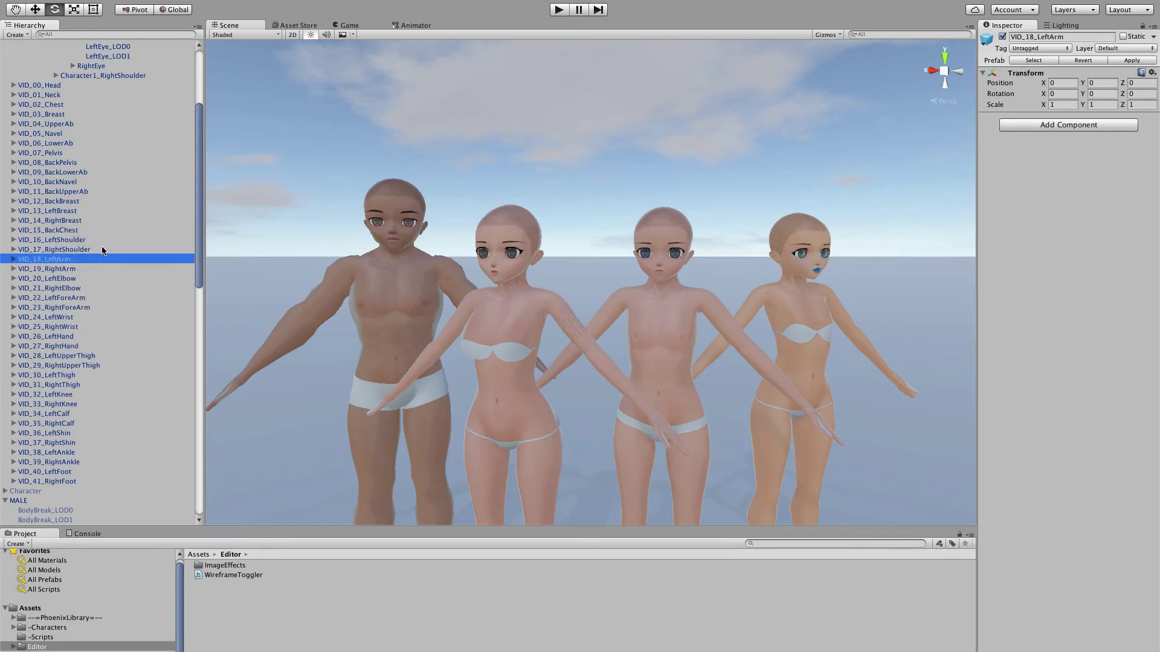
key("Down")
key("Down")
key("Down")
key("Down")
key("Down")
key("Down")
key("Down")
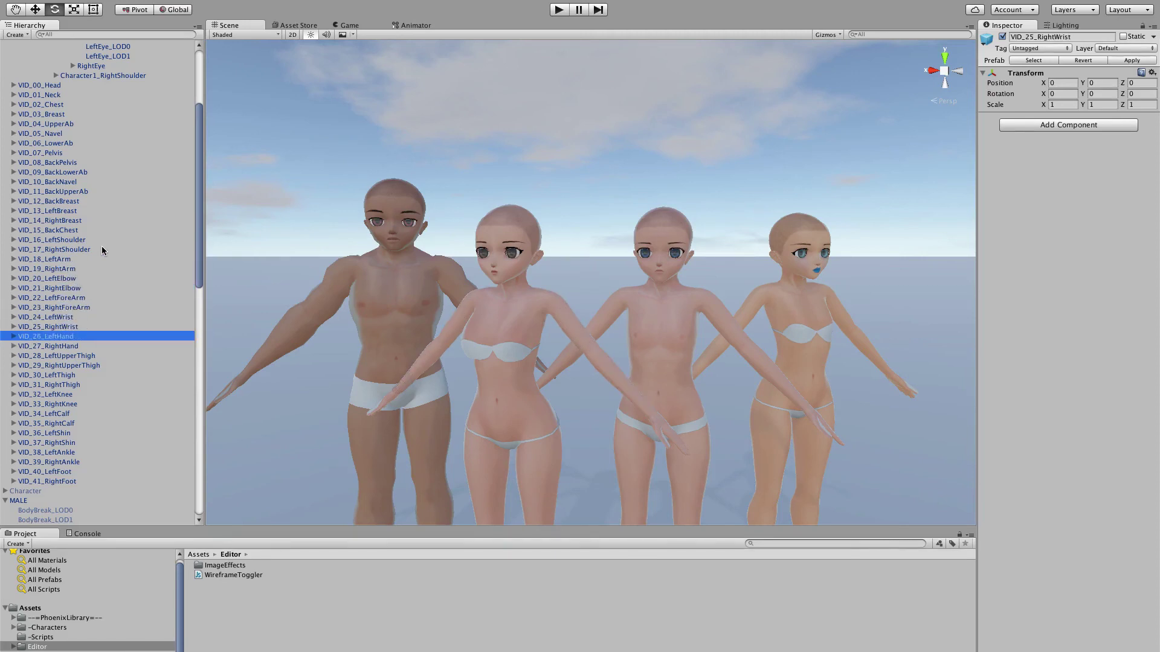
Step onward through the FEMALE character's hand, thigh, knee, calf and shin groups to VID_38_LeftAnkle, examining each mesh area
key("Down")
key("Down")
key("Down")
key("Down")
key("Down")
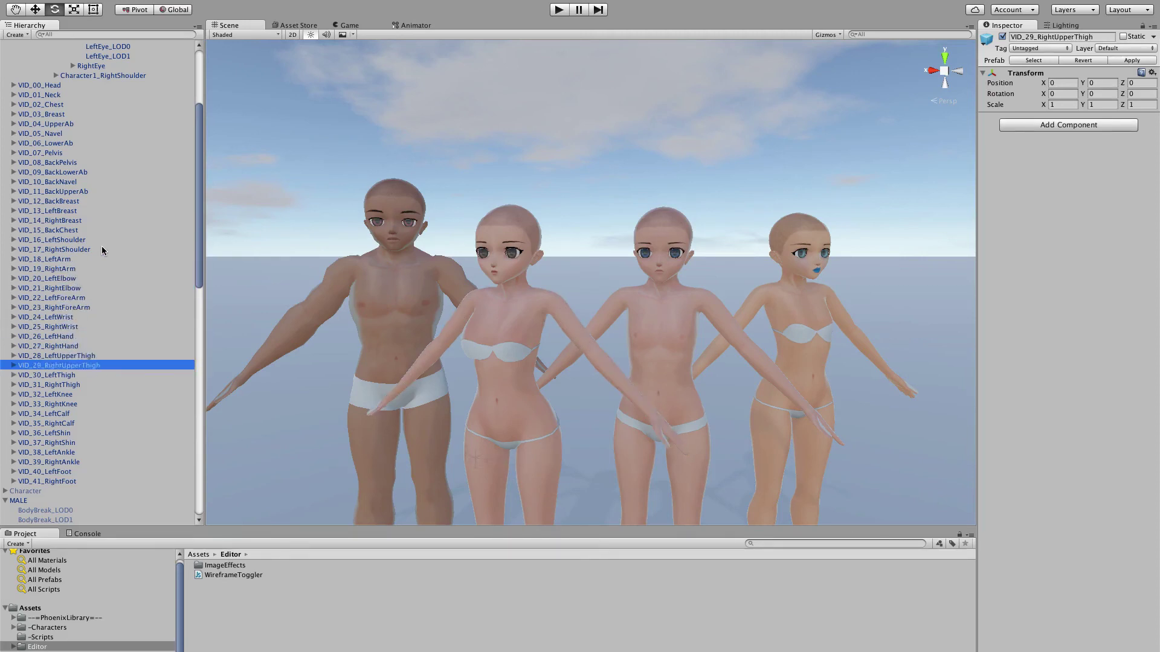
key("Down")
key("Down")
key("Down")
key("Down")
key("Down")
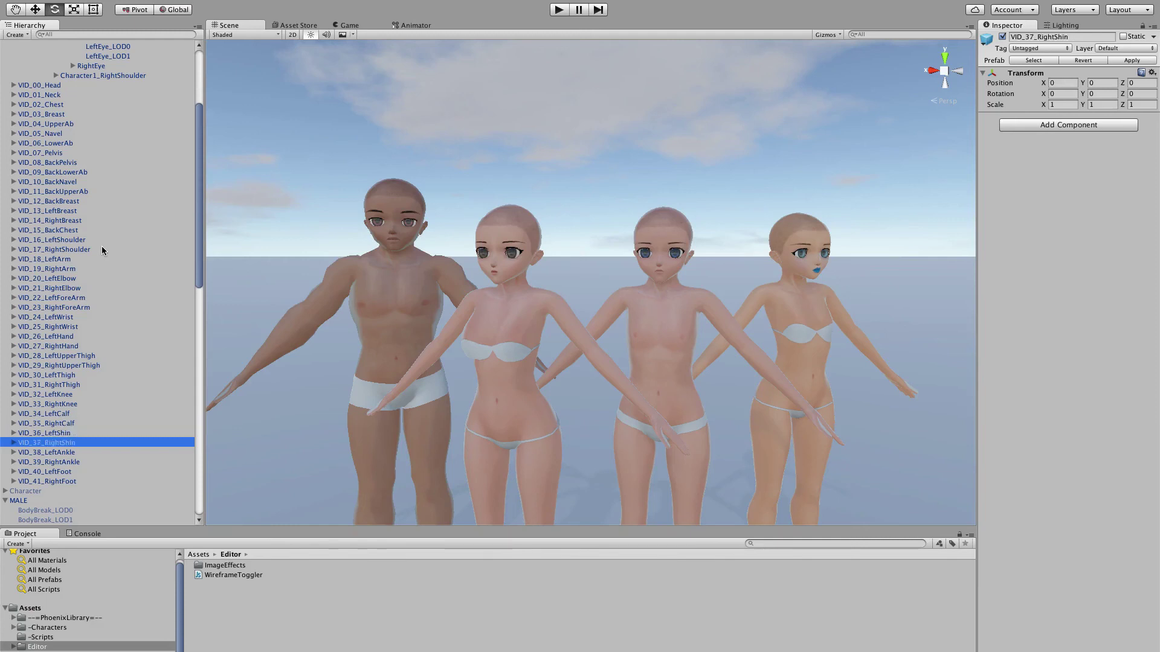
Collapse the FEMALE character's expanded bone hierarchy up to Character1_Hips under Character1_Reference
scroll(103, 250, "up", 5)
left_click(39, 135)
left_click(31, 125)
left_click(21, 95)
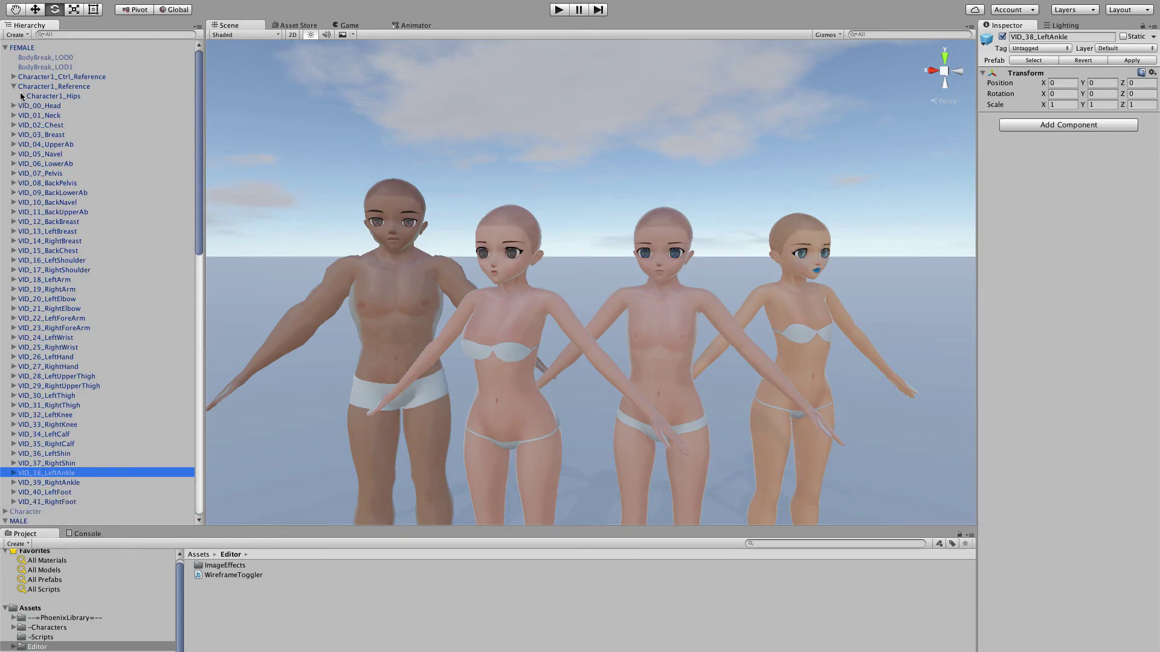
Go through the FEMALE character's body part groups one by one from VID_00_Head to VID_33_RightKnee, examining each area's wireframe
left_click(37, 106)
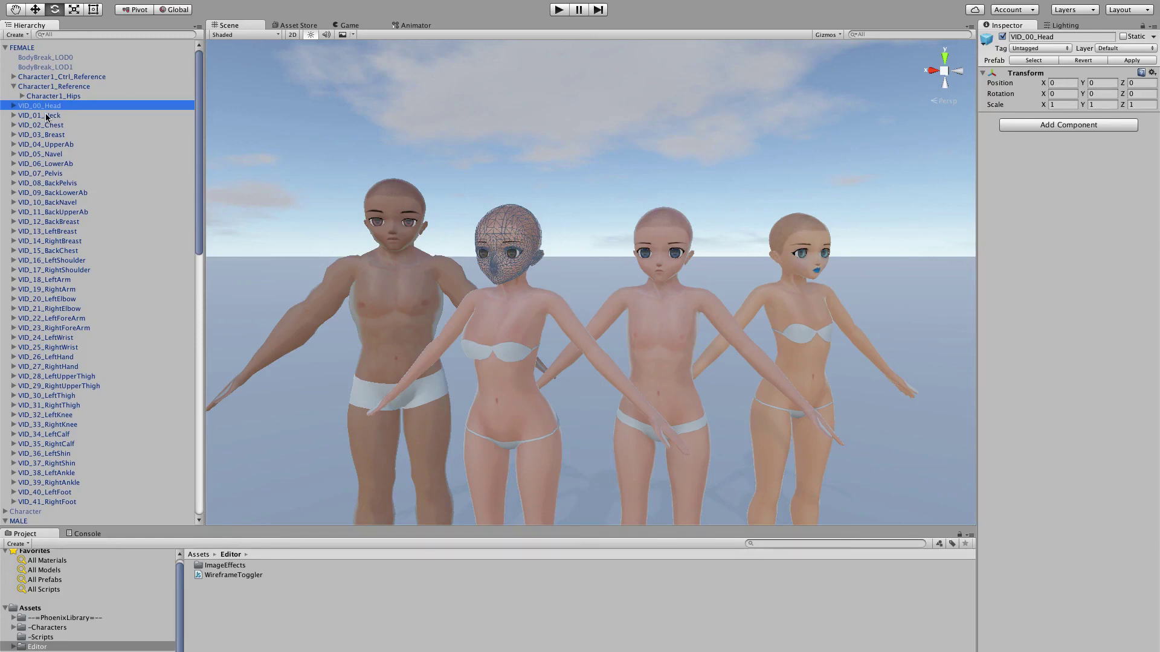
key("Down")
key("Down")
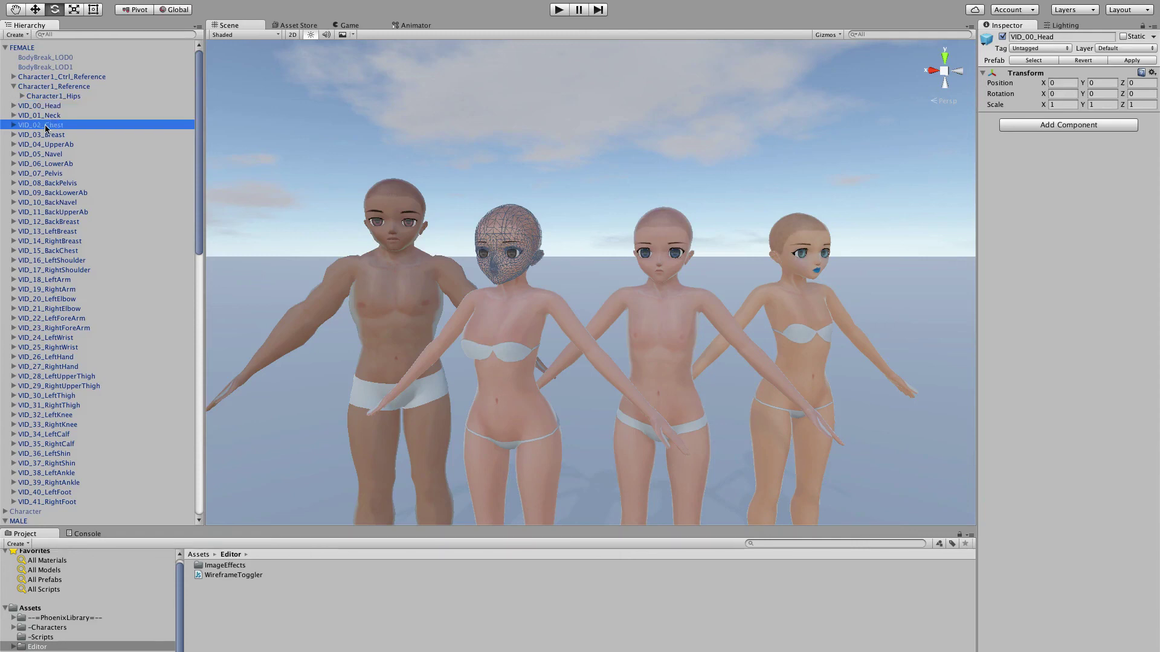
key("Down")
key("Down")
key("Down")
key("Down")
key("Down")
key("Down")
key("Down")
key("Down")
key("Down")
key("Down")
key("Down")
key("Down")
key("Down")
key("Down")
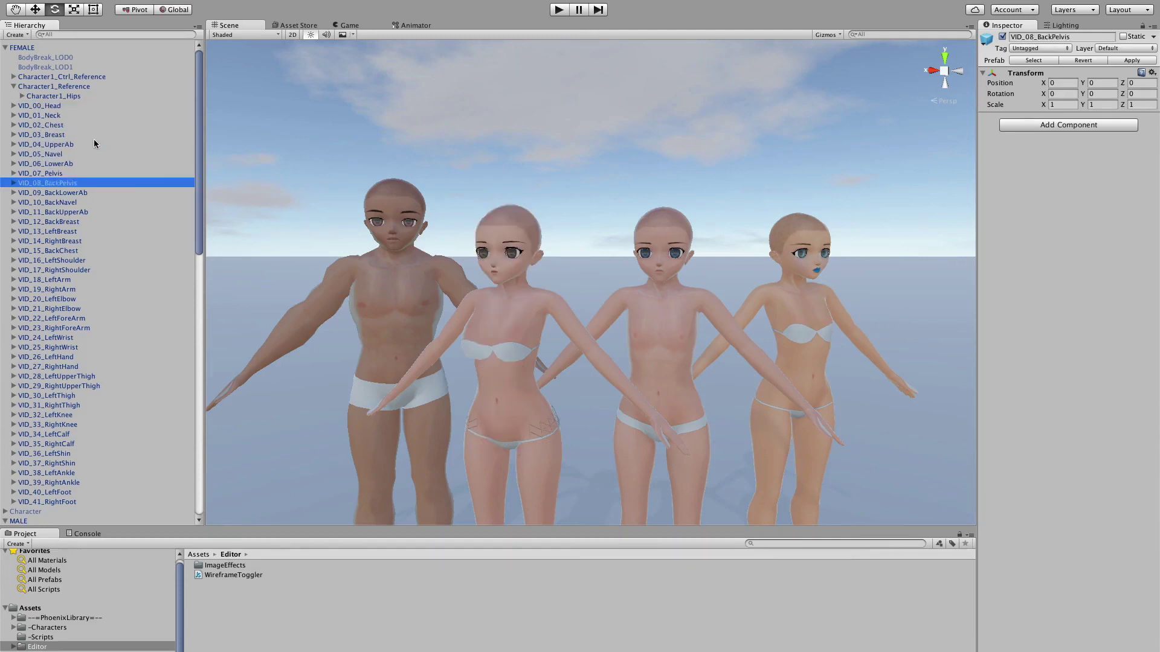
key("Down")
key("Down")
key("Down")
key("Down")
key("Down")
key("Down")
key("Down")
key("Down")
key("Down")
key("Down")
key("Down")
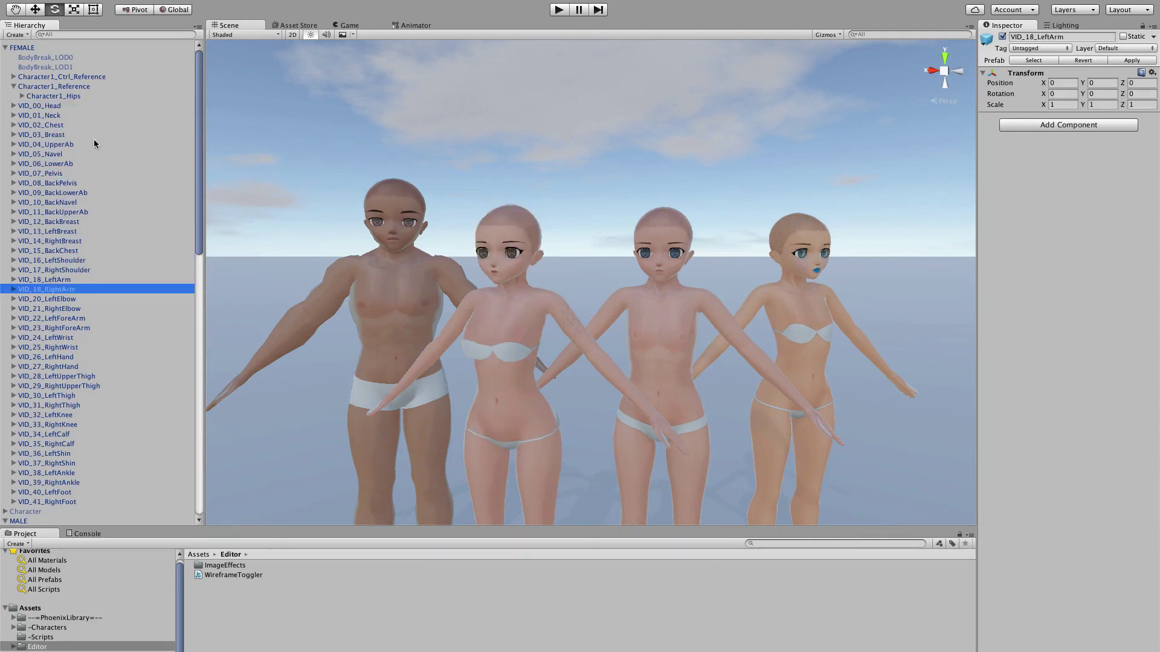
key("Down")
key("Down")
key("Down")
key("Down")
key("Down")
key("Down")
key("Down")
key("Down")
key("Down")
key("Down")
key("Down")
key("Down")
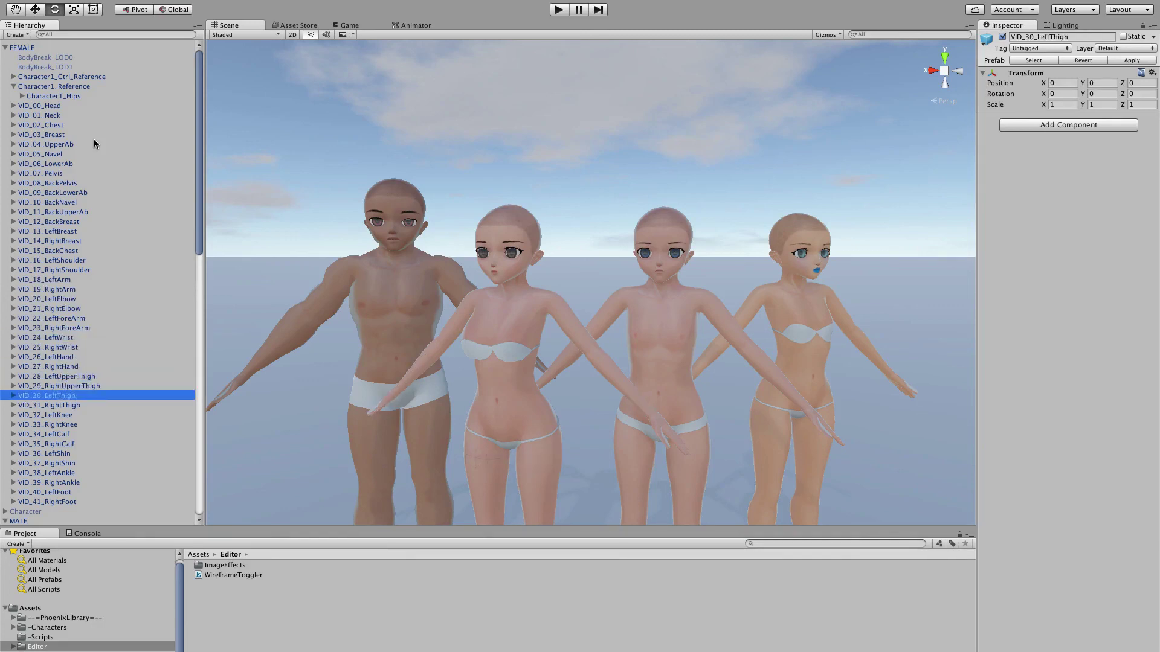
key("Down")
key("Down")
key("Up")
key("Up")
key("Up")
key("Up")
key("Up")
key("Up")
key("Up")
key("Up")
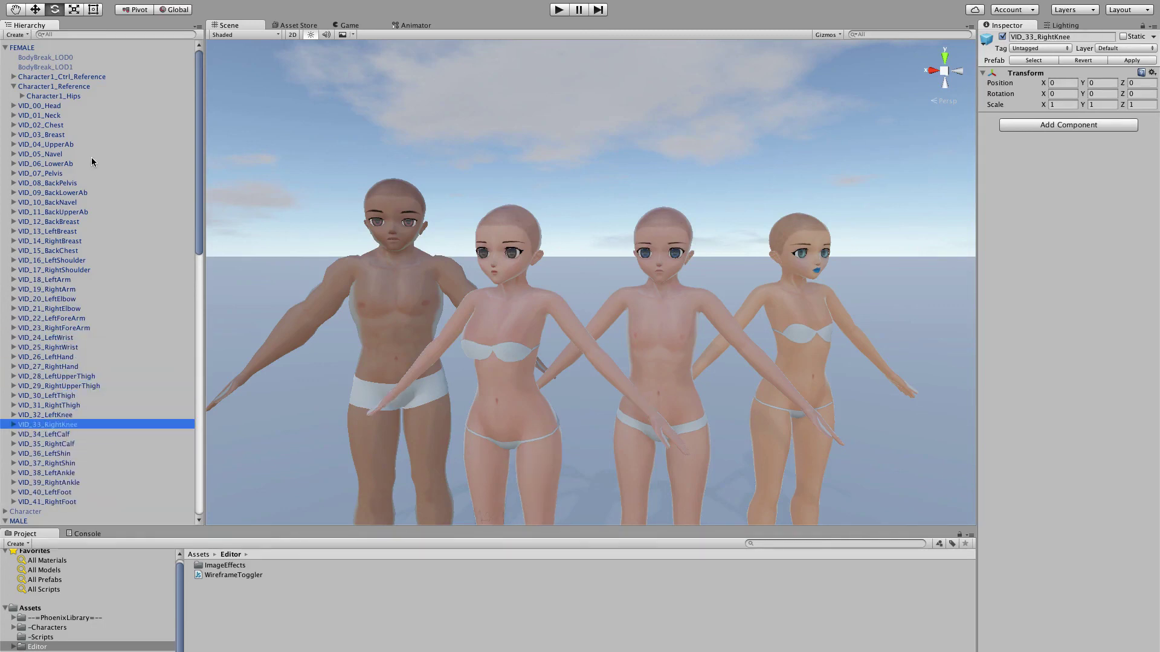
Review the FEMALE character's VID_15_BackChest, VID_00_Head through VID_09_BackLowerAb, VID_41_RightFoot and VID_30_LeftThigh groups
left_click(70, 250)
left_click(58, 107)
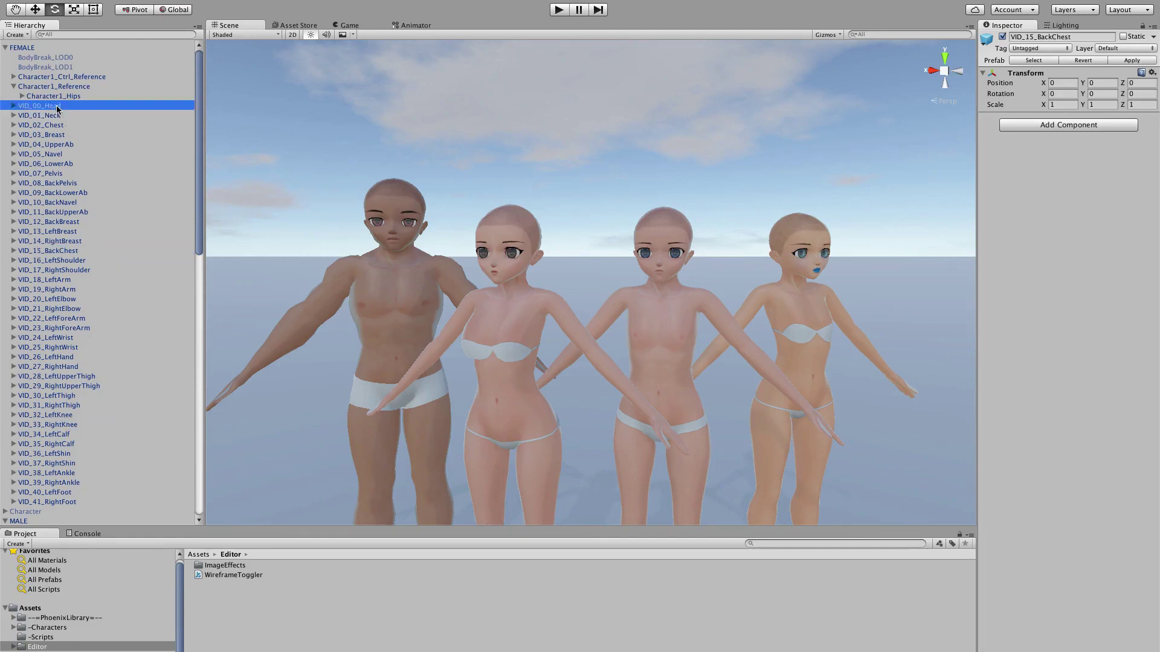
key("Down")
key("Down")
key("Down")
key("Down")
key("Down")
key("Down")
key("Down")
key("Down")
key("Down")
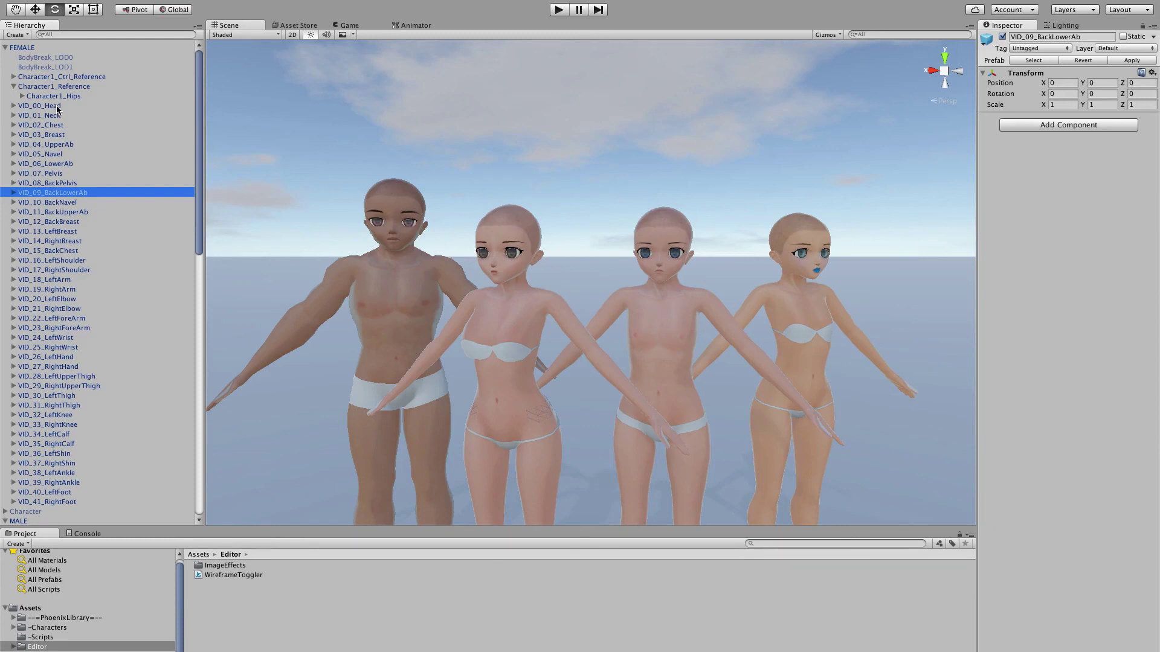
left_click(77, 502)
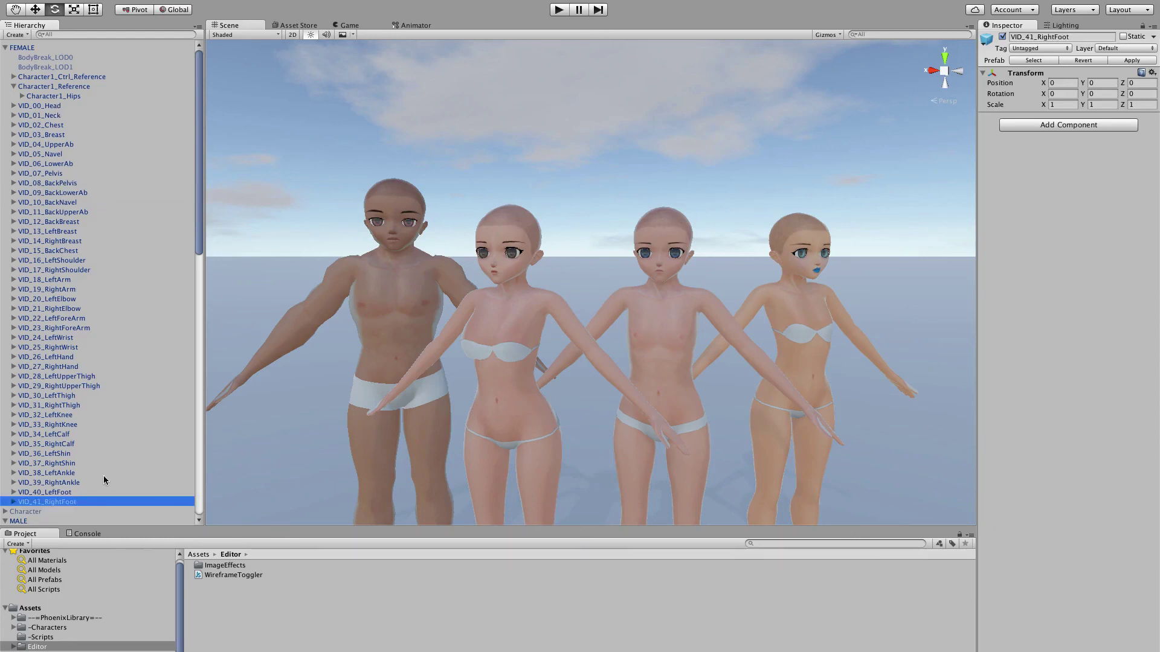
left_click(97, 396)
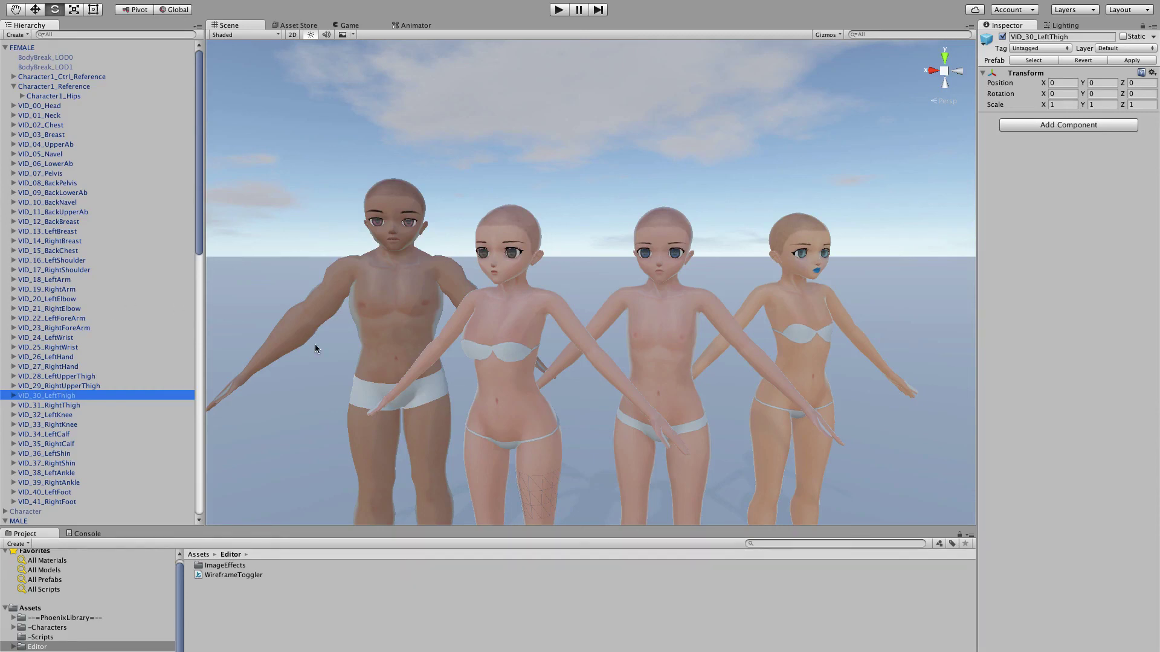
Select the whole FEMALE character in the scene and examine its head and chest wireframe up close
left_click(493, 328)
scroll(516, 328, "up", 5)
left_click_drag(516, 327, 570, 323, "alt")
scroll(570, 323, "up", 3)
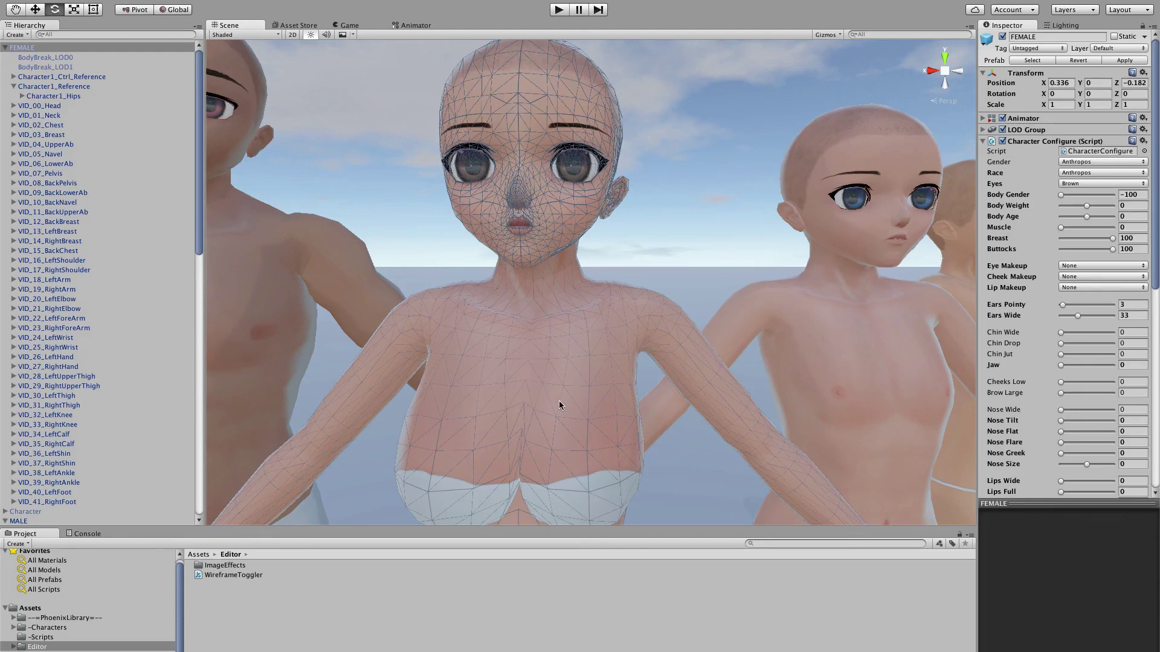
Examine the MALE character's torso and neck wireframe up close, check its VID_02_Chest_LOD0 mesh, and reselect the whole character
left_click(803, 372)
middle_click_drag(804, 371, 715, 342)
scroll(718, 344, "up", 3)
scroll(728, 327, "up", 3)
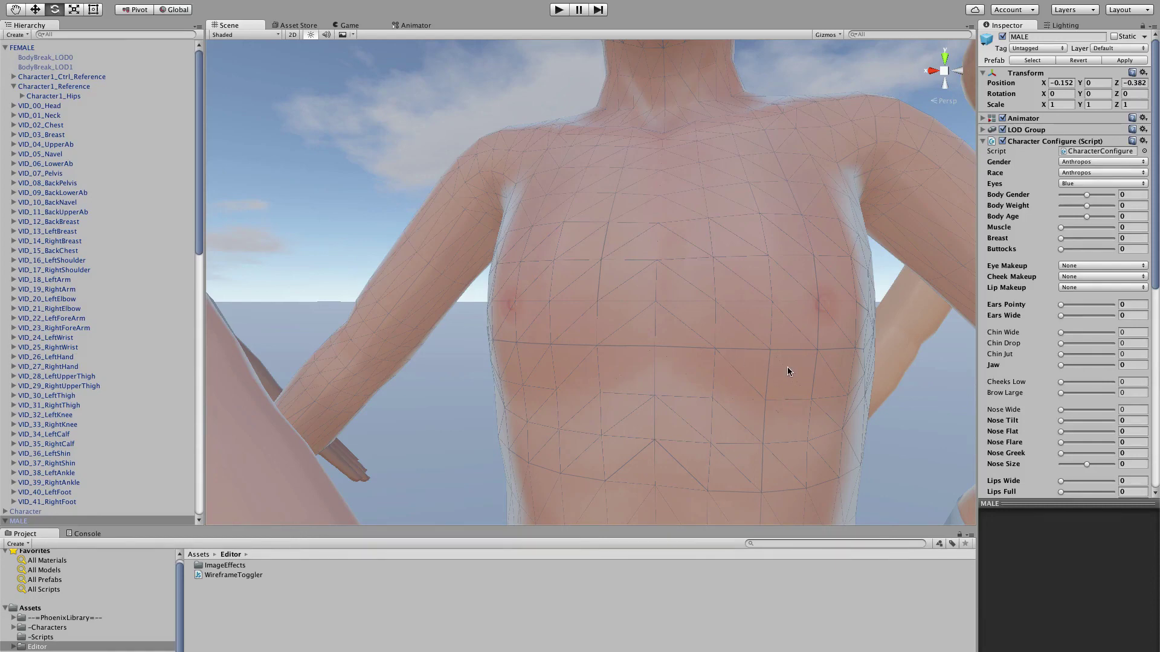
scroll(787, 370, "down", 5)
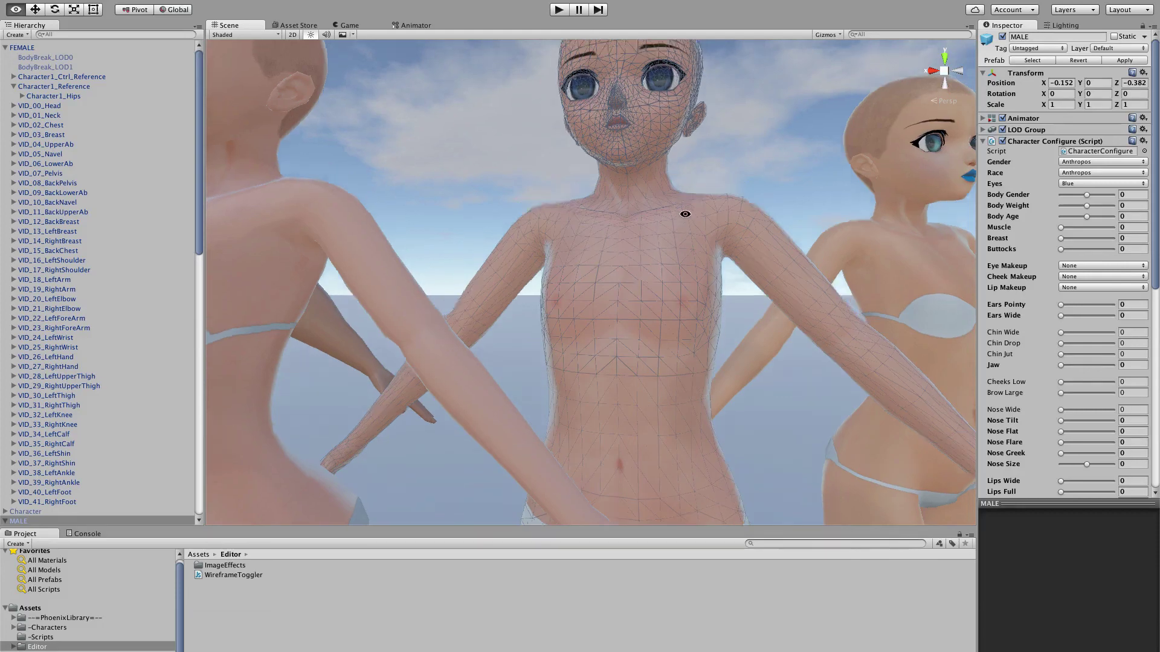
left_click_drag(679, 208, 678, 235, "alt")
scroll(677, 235, "up", 4)
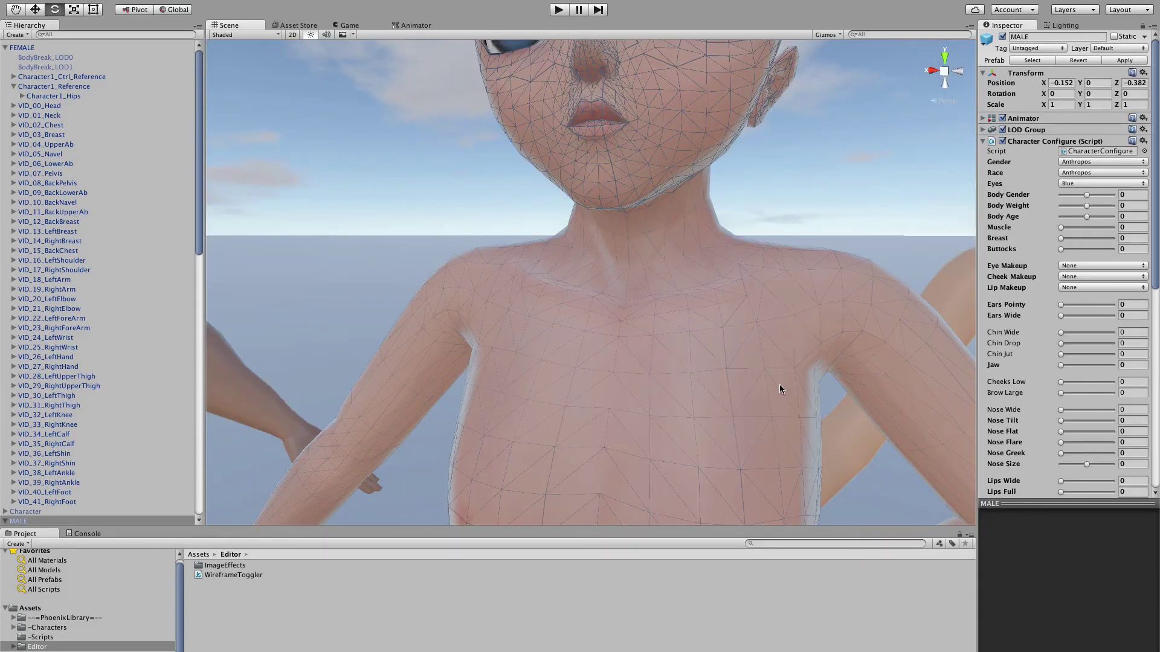
scroll(774, 367, "down", 6)
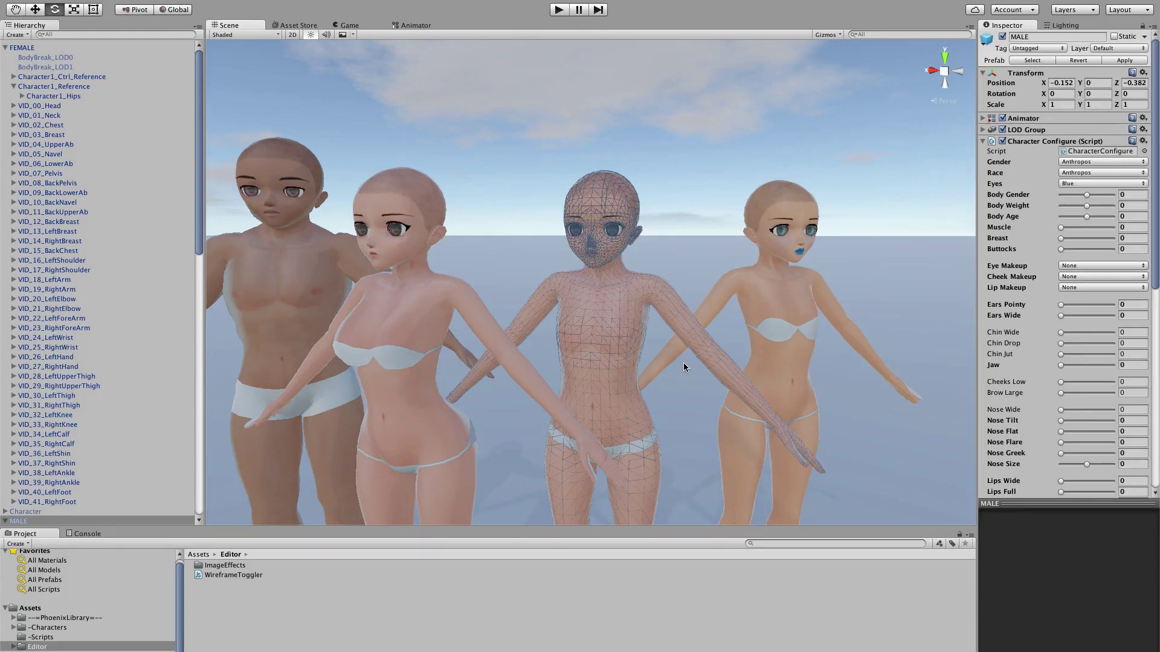
left_click(605, 304)
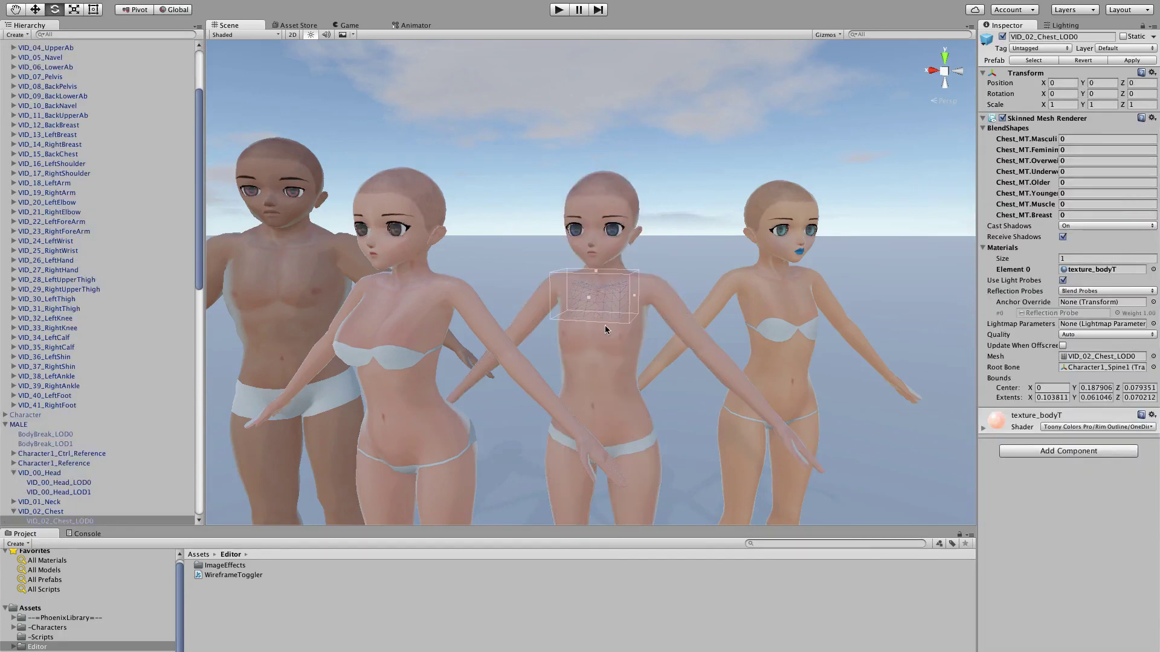
left_click(603, 353)
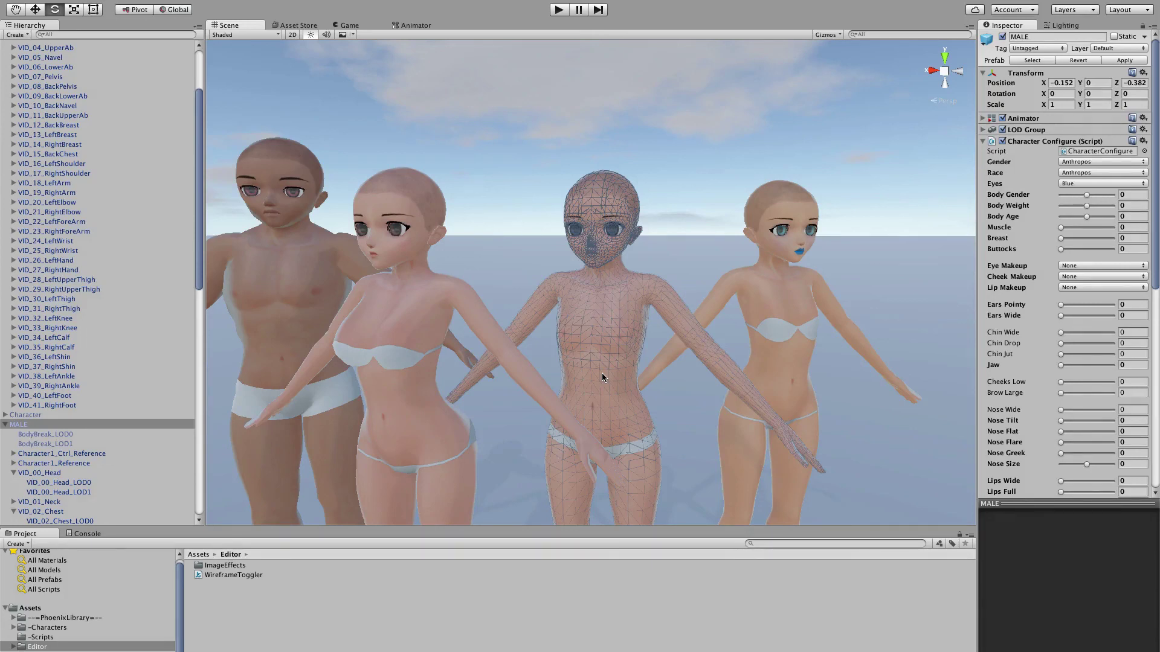
Collapse the MALE and FEMALE character hierarchies
left_click(3, 428)
left_click(5, 425)
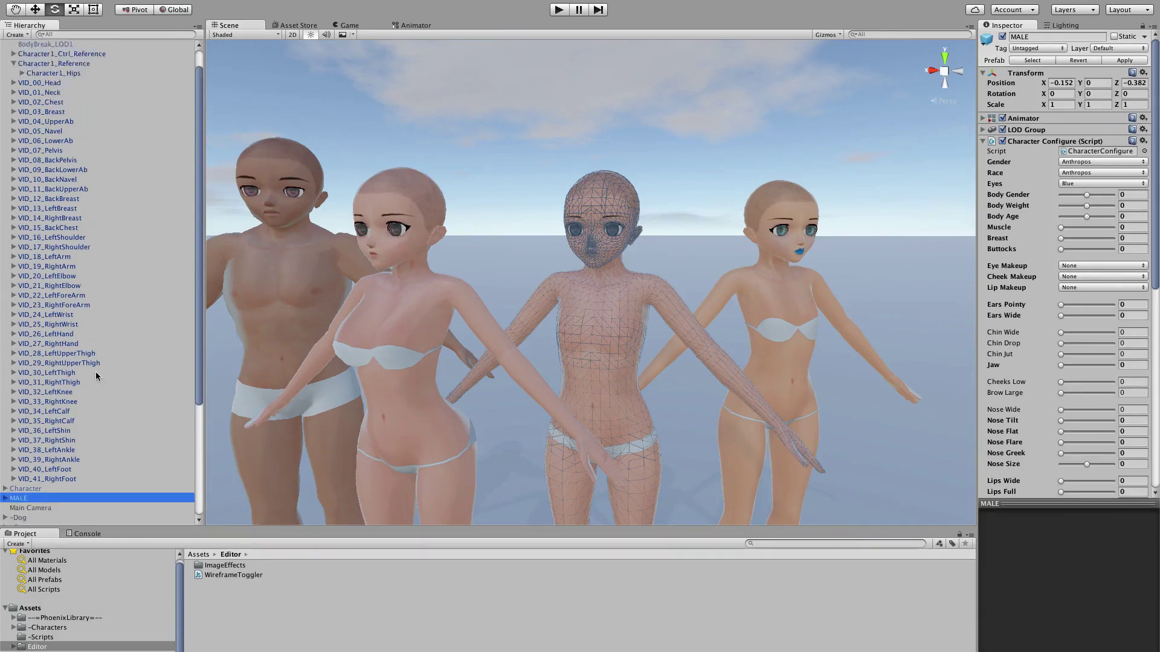
scroll(97, 376, "up", 5)
left_click(6, 47)
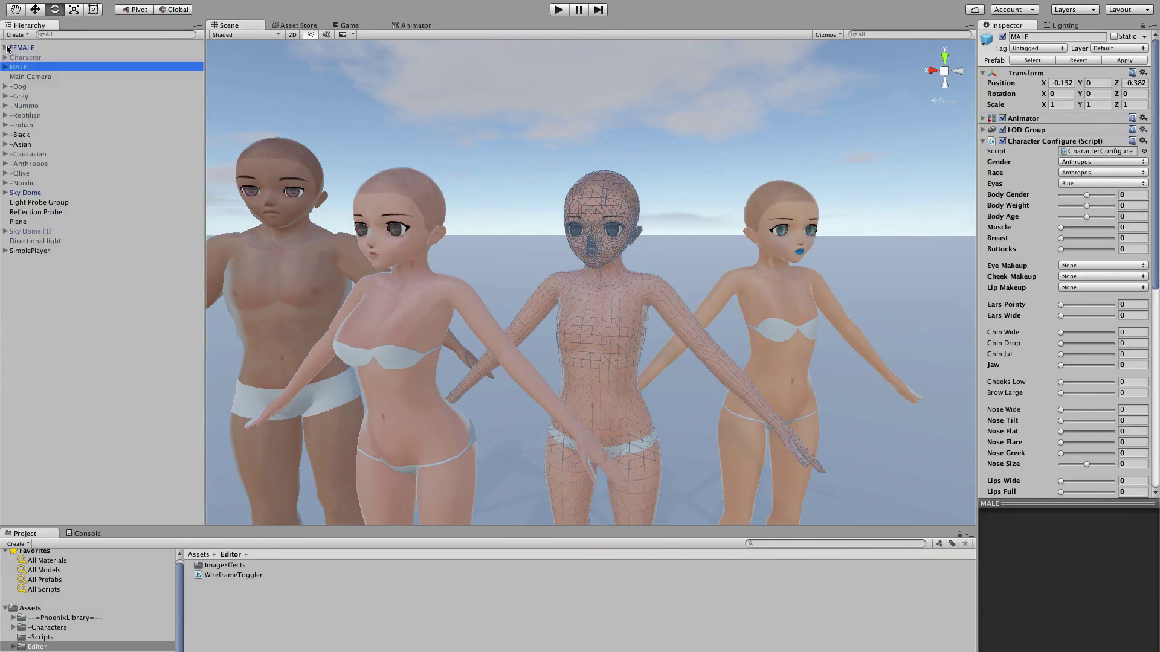